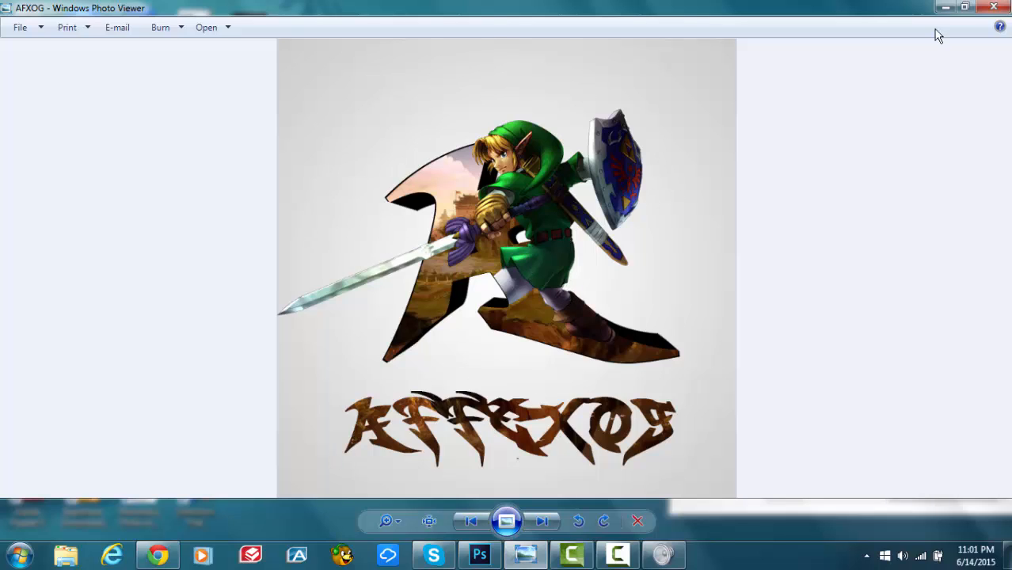
Switch to Photoshop and create a new document 800 pixels wide and 800 pixels high with a white background.
click(485, 564)
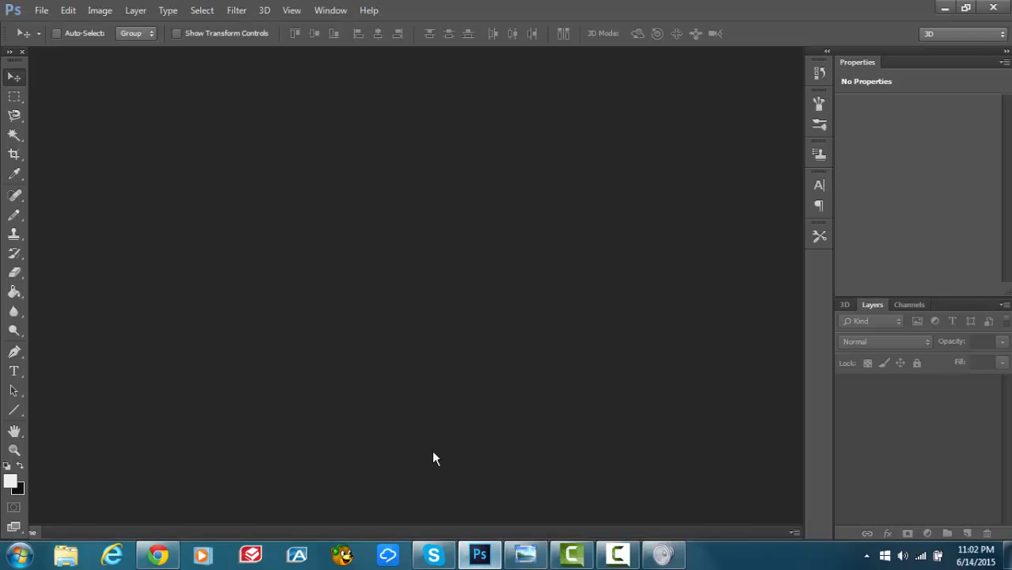
click(42, 10)
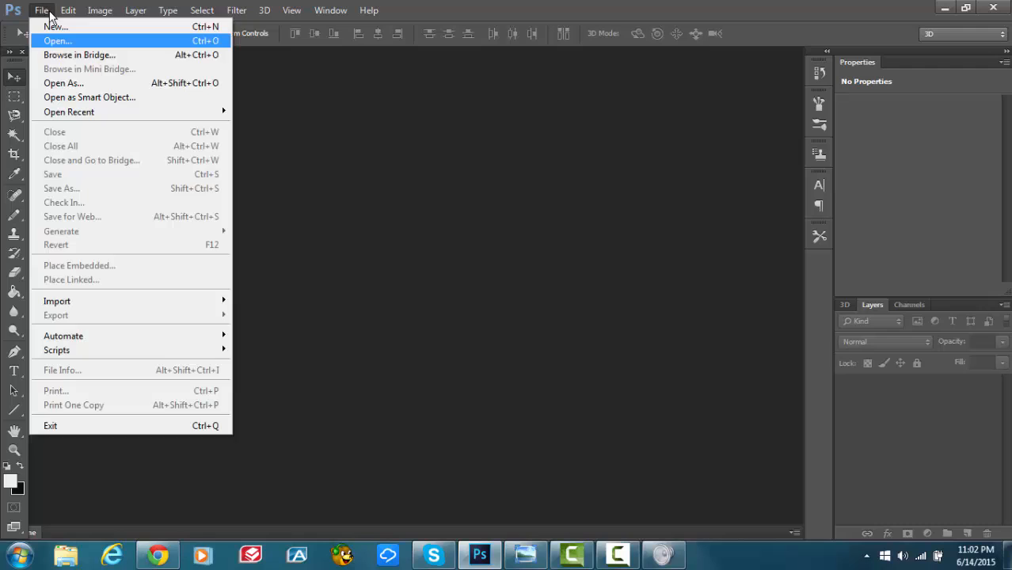
click(43, 10)
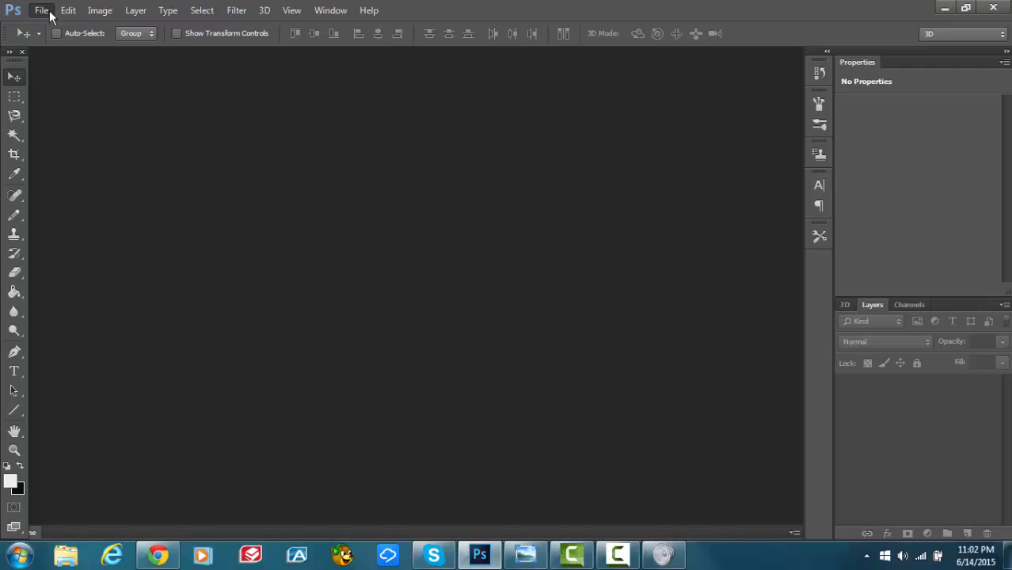
key(ctrl+n)
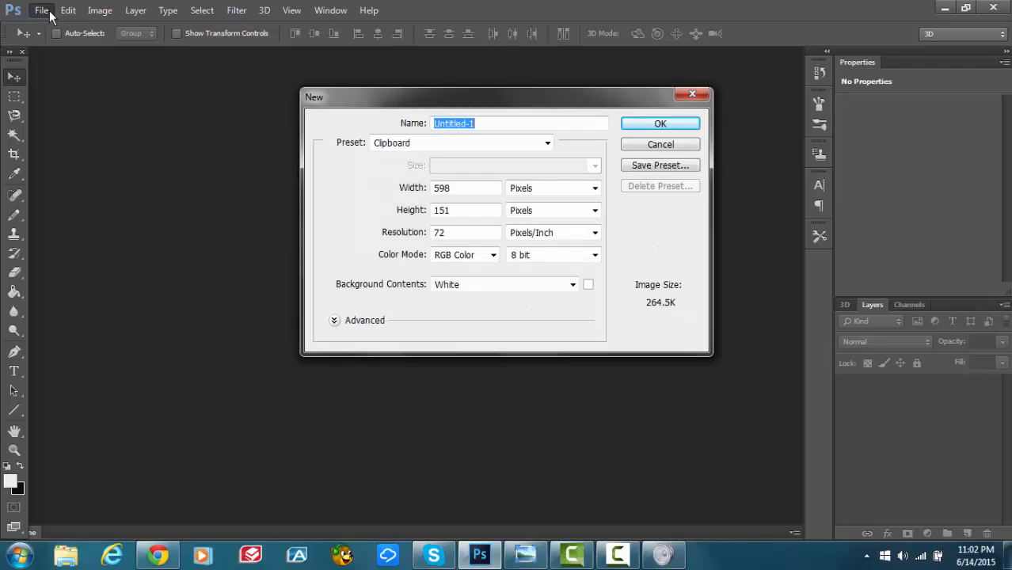
key(Tab)
text(800)
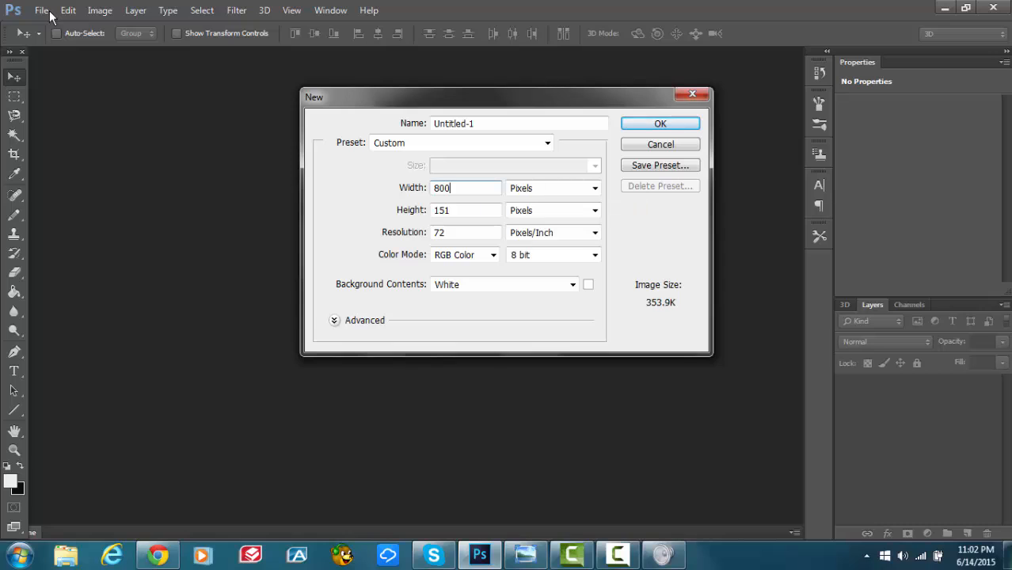
key(Tab)
key(Tab)
text(800)
key(Return)
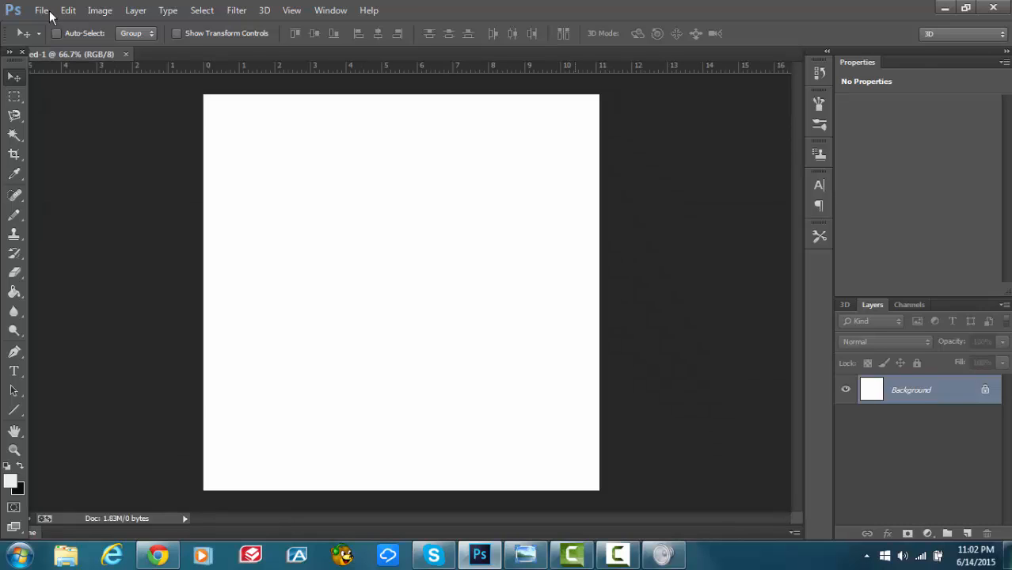
Unlock the Background layer, and add and delete an empty layer above it.
drag(984, 389, 987, 534)
click(967, 534)
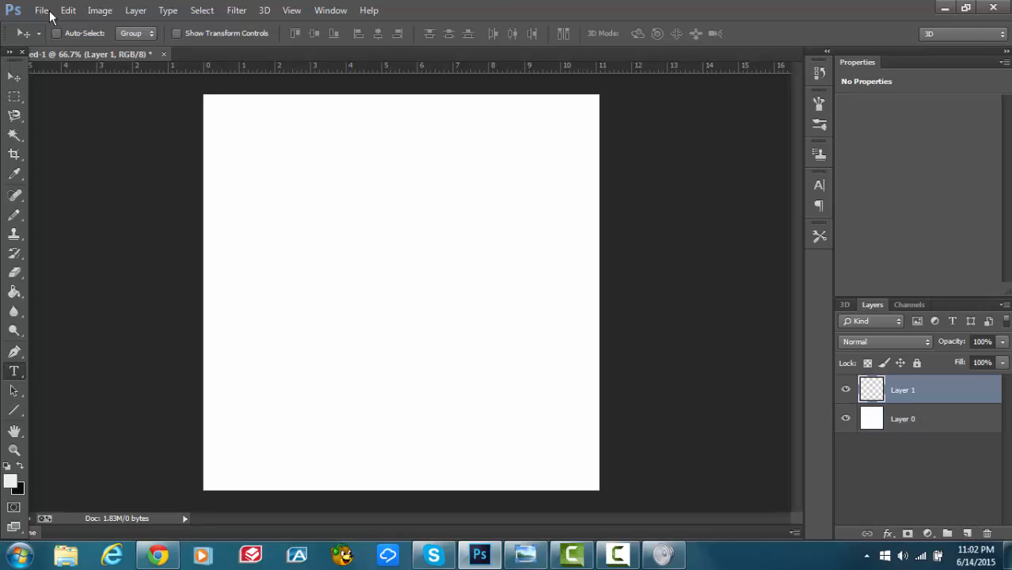
key(t)
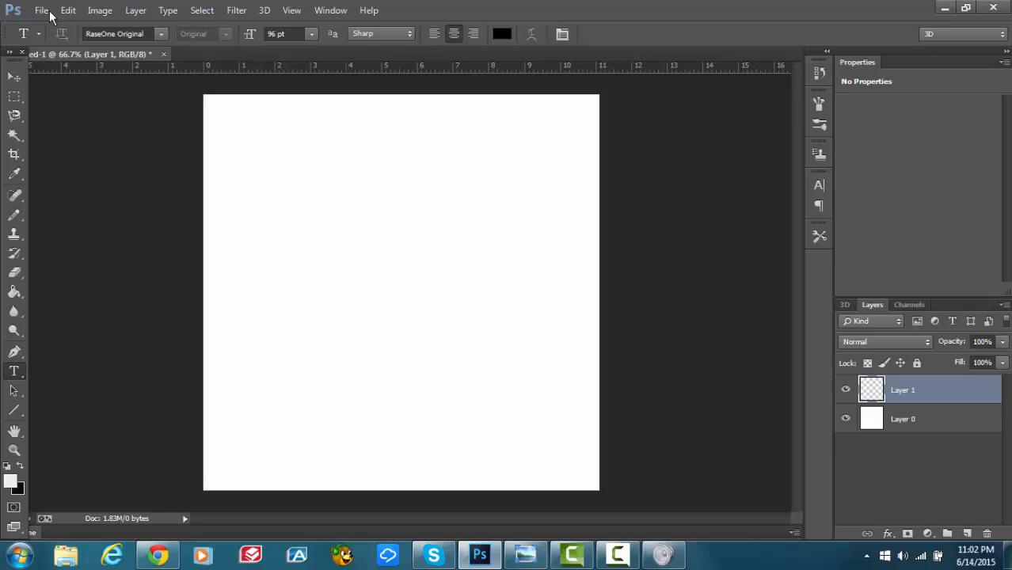
key(Delete)
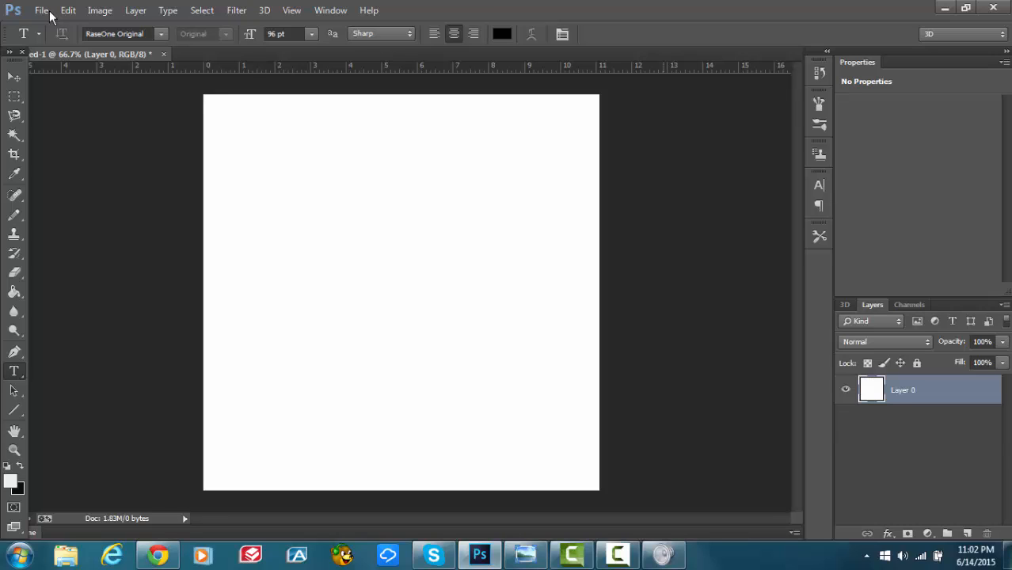
Add the letter A as text in the RaseOne Original font at 110 pt near the middle of the canvas.
key(ctrl+z)
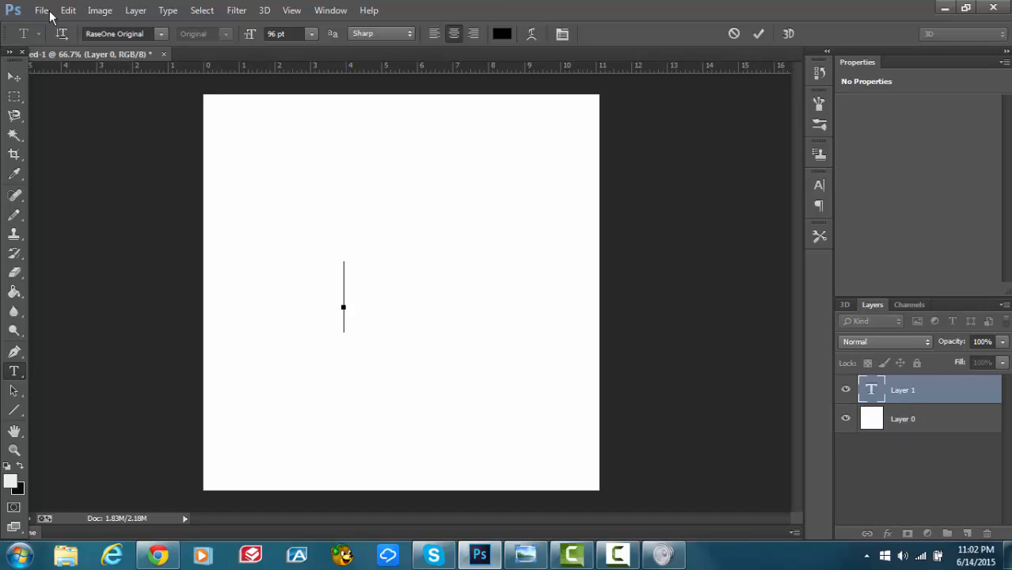
key(shift+Up)
text(110)
key(Return)
text(K)
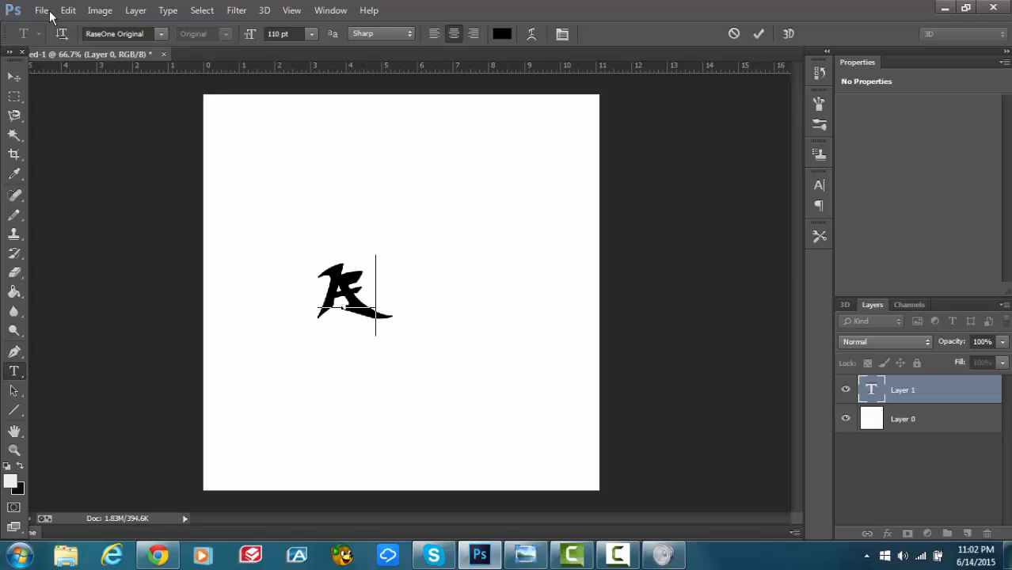
key(ctrl+Return)
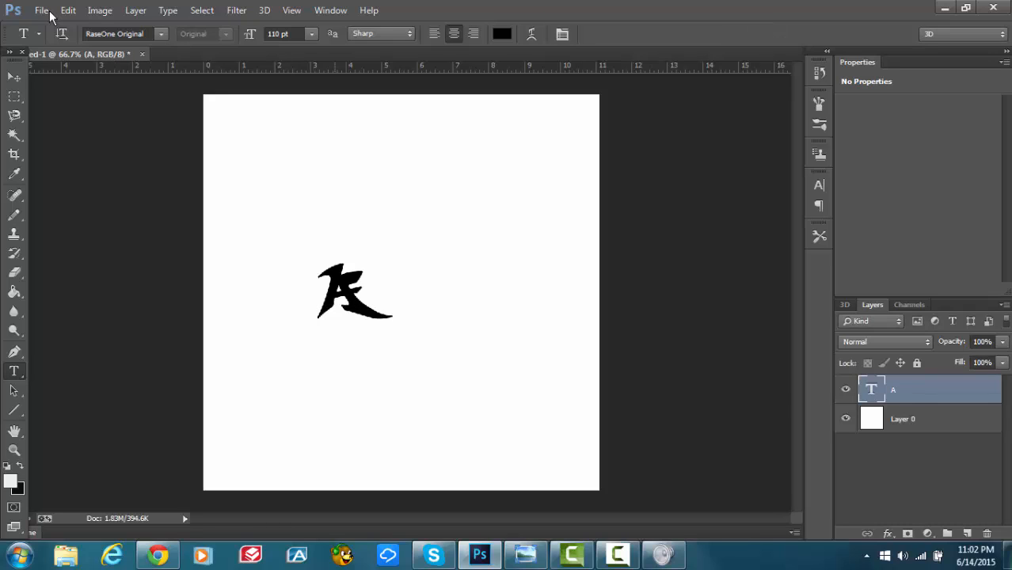
Increase the font size of the letter A to 216 pt and commit the text.
key(Return)
key(ctrl+a)
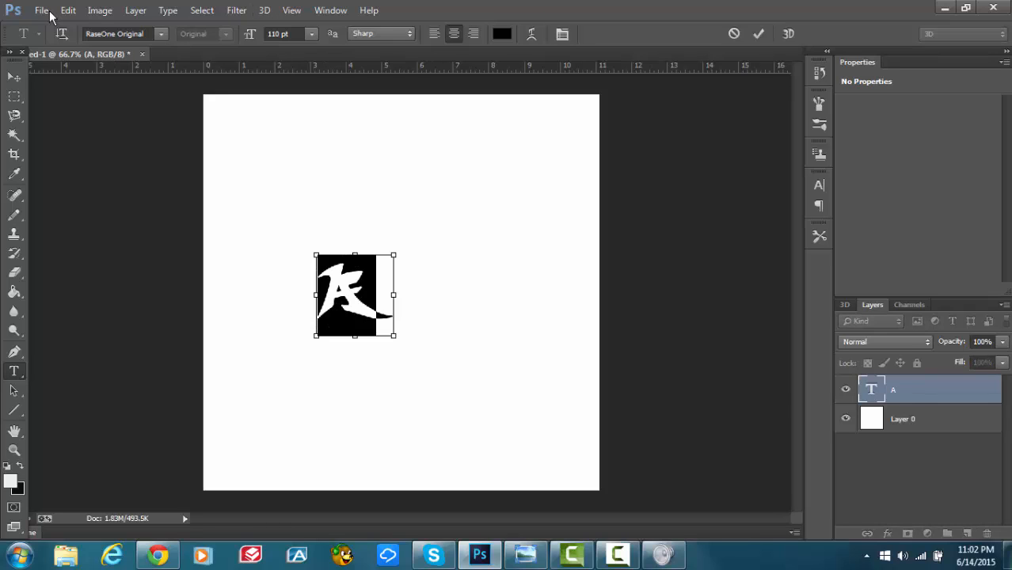
key(Up)
key(Up)
key(Up)
key(Up)
key(Up)
key(Up)
key(Up)
key(Up)
key(Up)
key(Up)
key(Up)
key(Up)
key(Up)
key(Up)
key(Up)
key(Up)
key(Up)
key(Up)
key(Up)
key(Up)
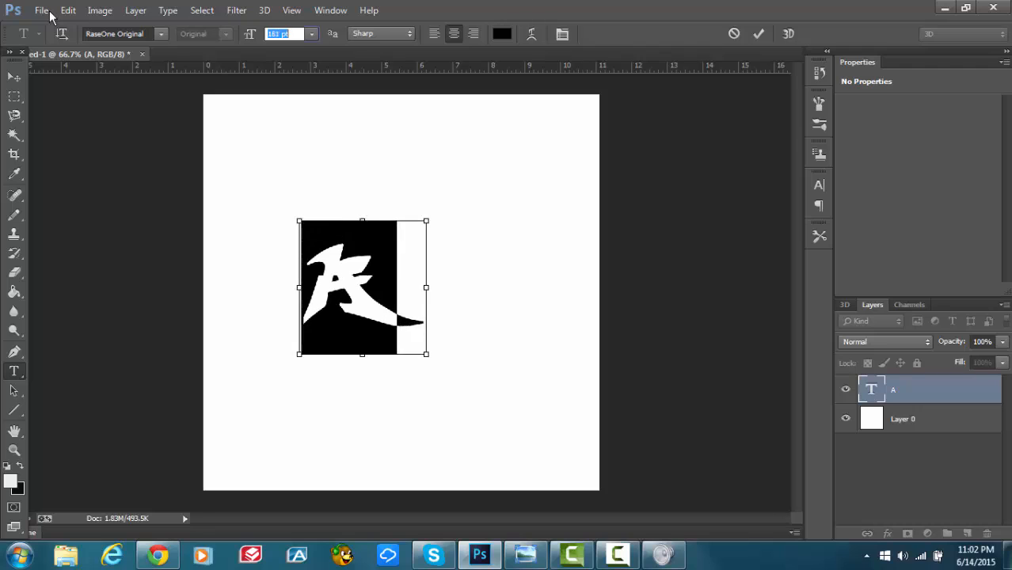
key(ctrl+alt+shift+period)
key(ctrl+alt+shift+period)
key(ctrl+alt+shift+period)
key(ctrl+alt+shift+period)
key(ctrl+alt+shift+period)
key(ctrl+Return)
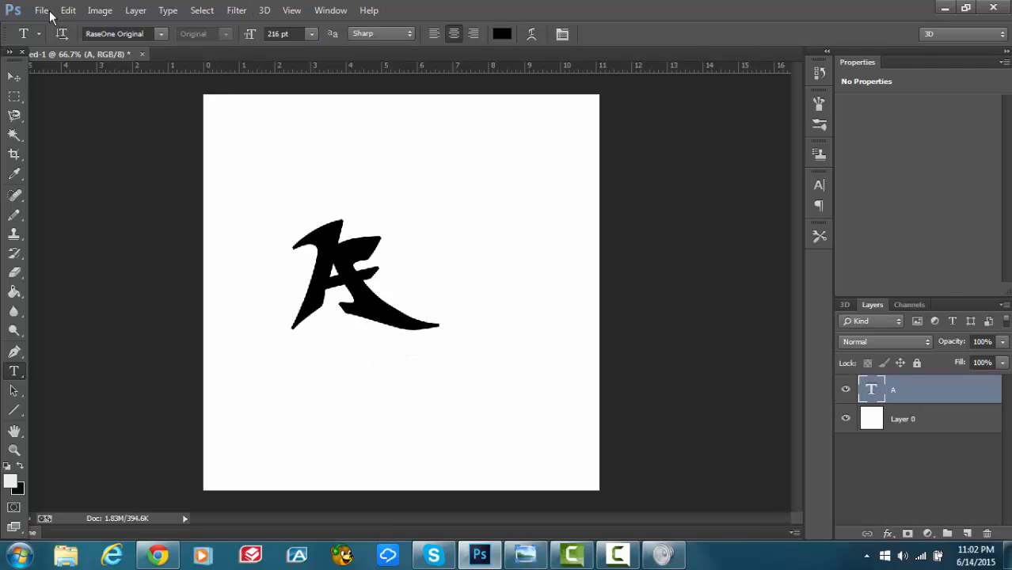
Move the letter A to the right so it sits around the middle of the canvas.
key(v)
drag(365, 277, 439, 282)
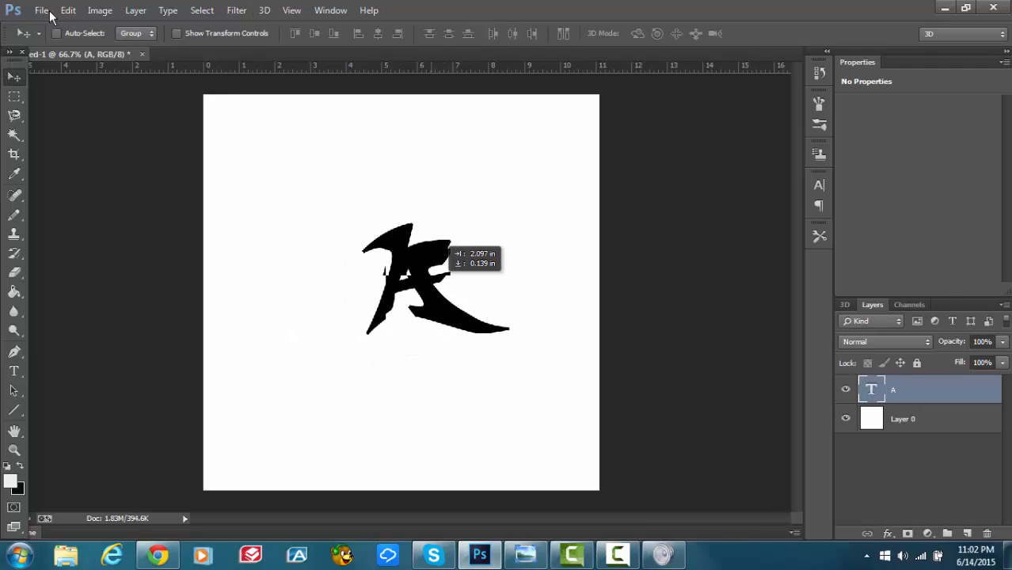
drag(448, 247, 422, 241)
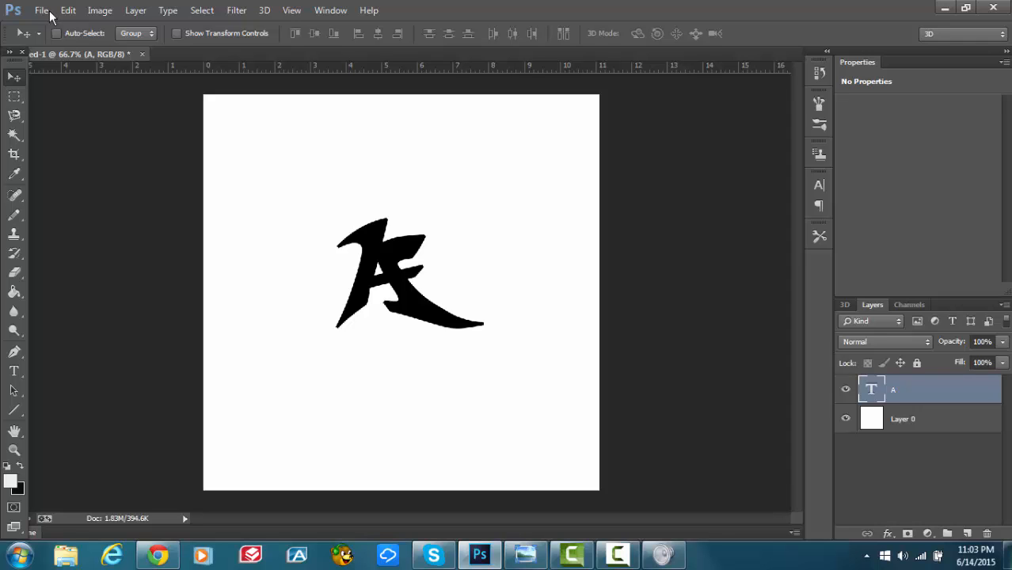
key(F2)
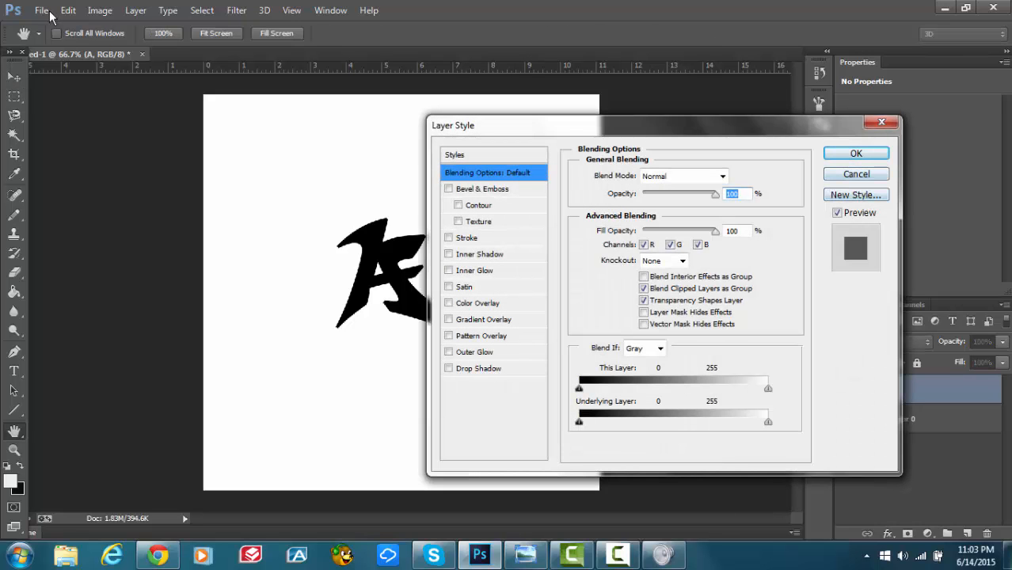
key(Escape)
Scale the letter A to about 171% width and 172% height and position it in the upper part of the canvas.
key(ctrl+t)
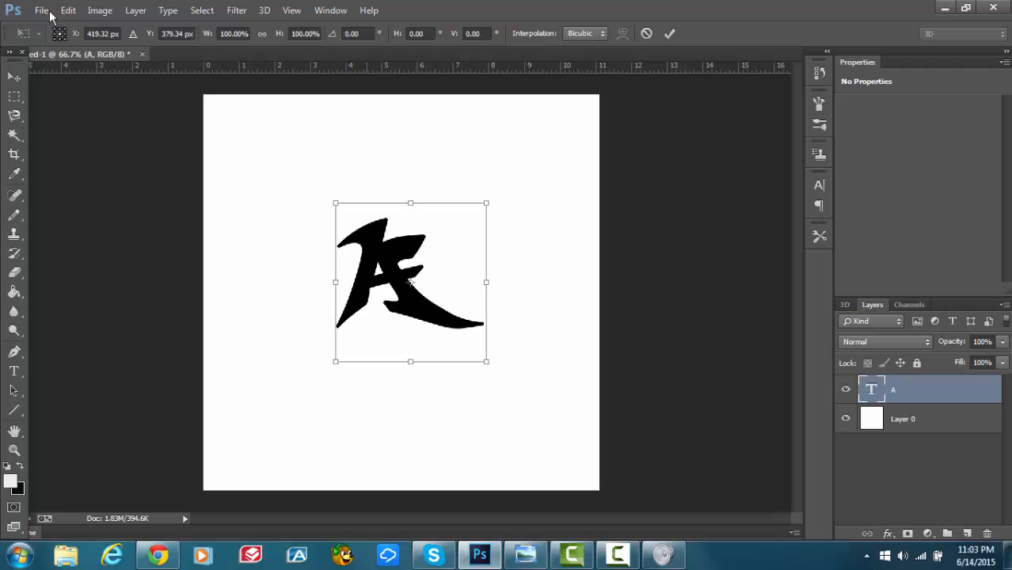
drag(335, 361, 247, 454)
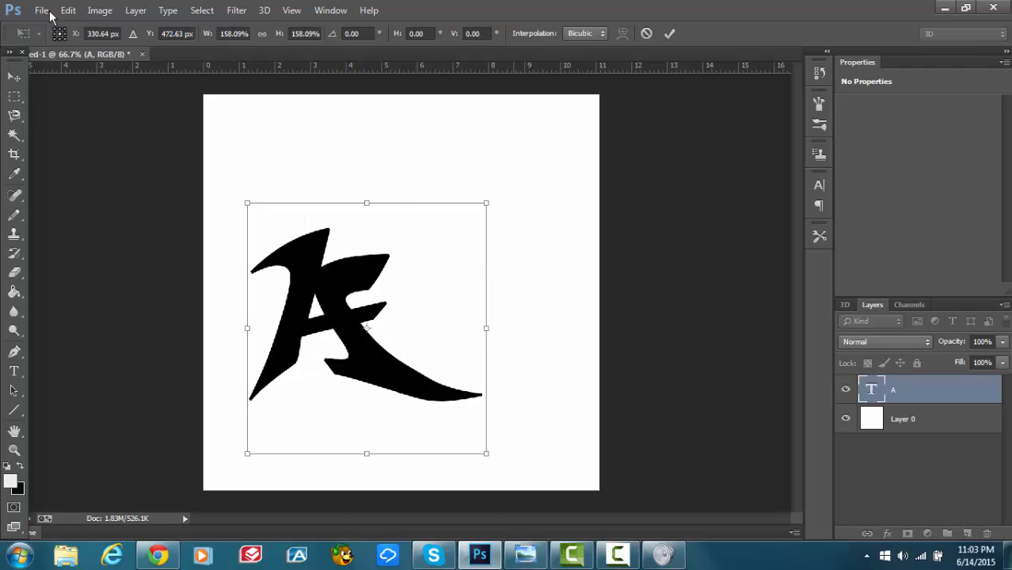
drag(486, 203, 507, 181)
drag(424, 274, 447, 213)
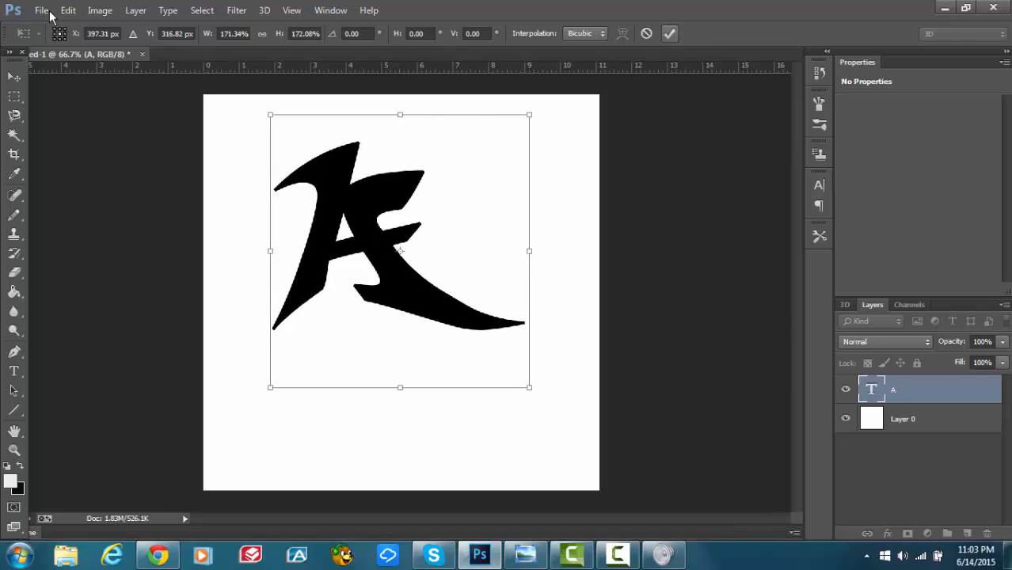
click(669, 33)
key(shift+Right)
key(shift+Right)
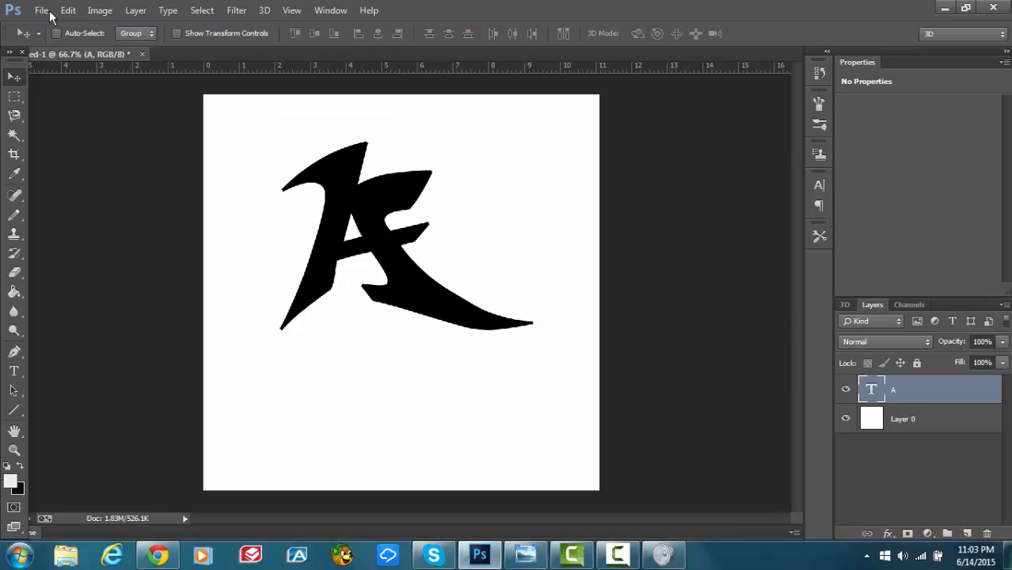
Rasterize the type layer of the letter A.
right_click(915, 390)
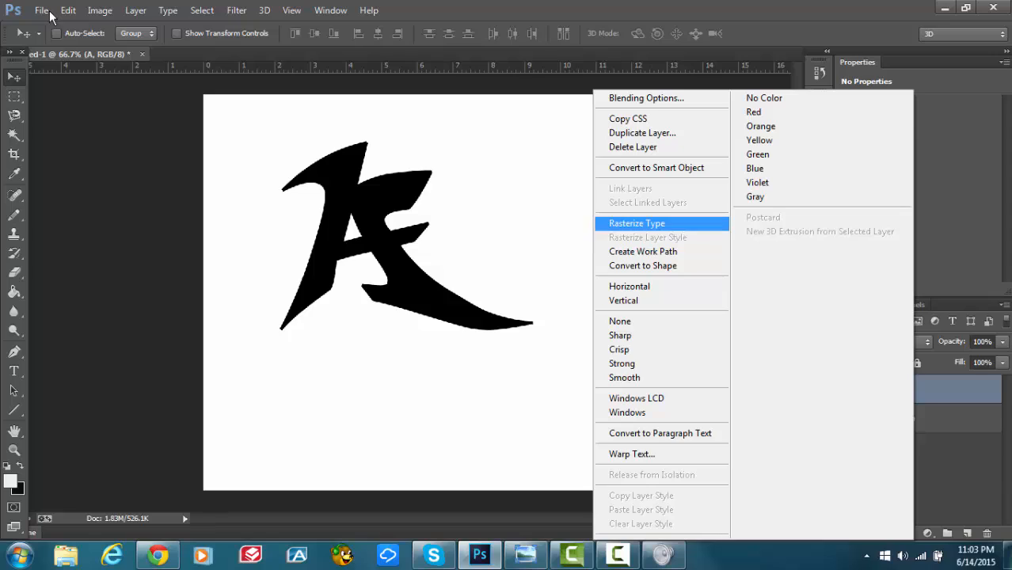
click(695, 224)
click(918, 475)
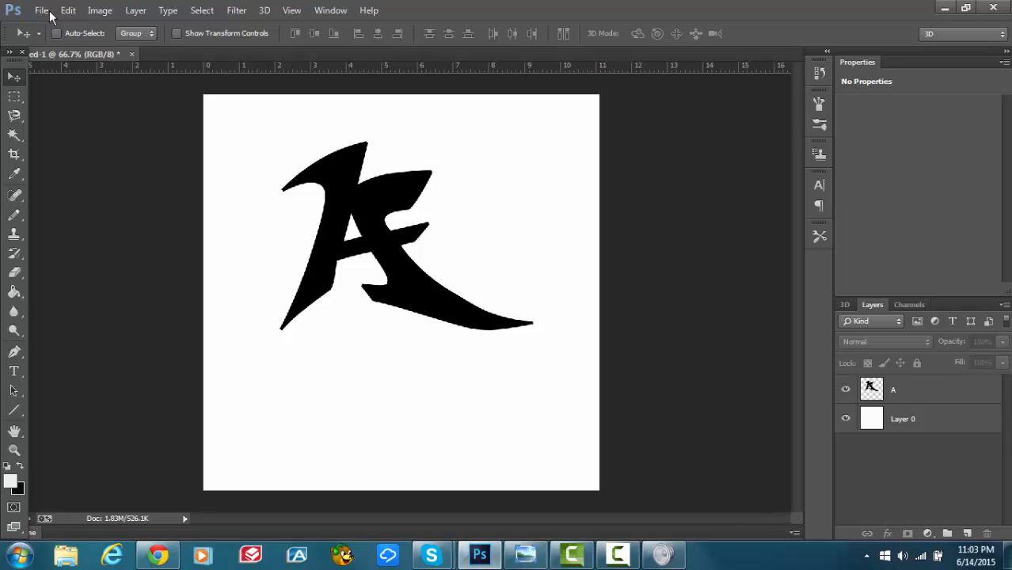
Duplicate the rasterized letter A layer within the same document, keeping the suggested name.
click(934, 389)
right_click(935, 389)
click(668, 132)
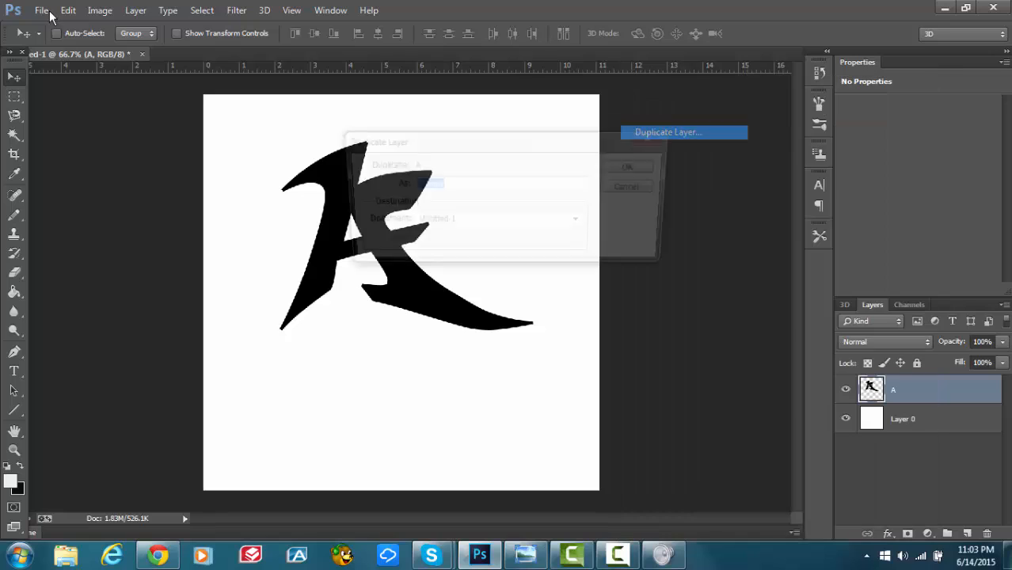
click(641, 164)
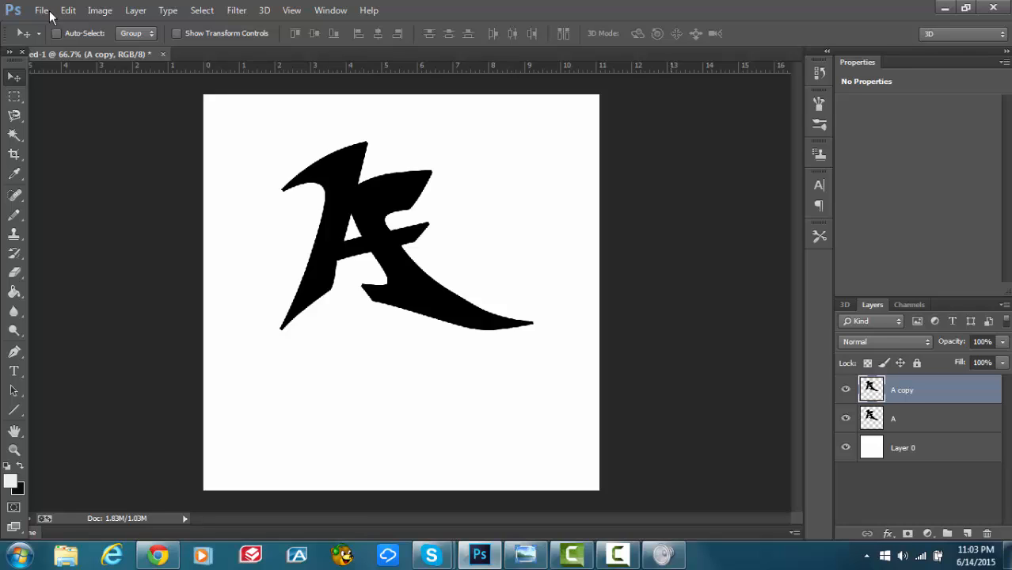
Free-transform the duplicated letter layer to 99% height and 99% width.
key(ctrl+t)
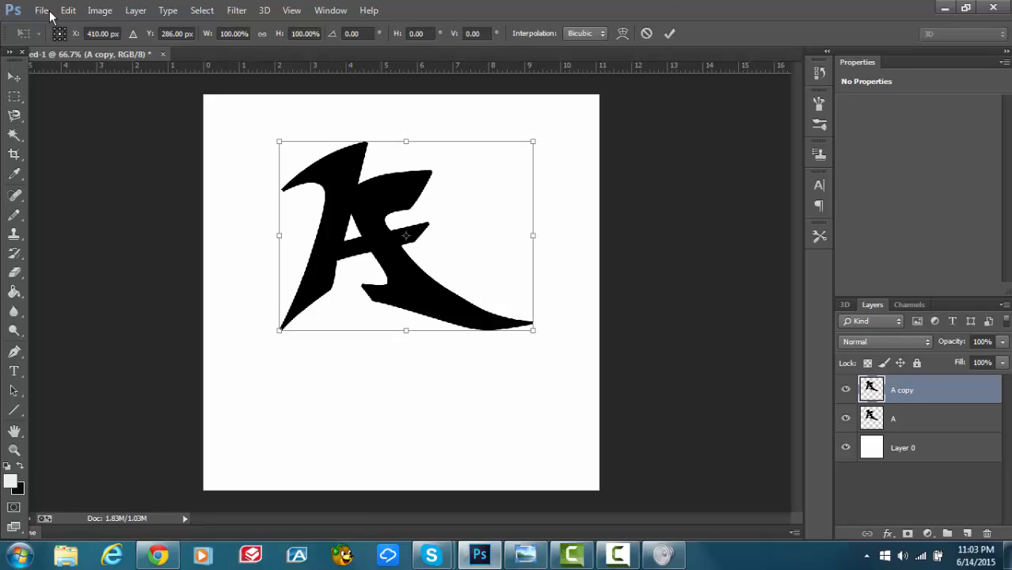
click(303, 33)
key(BackSpace)
key(BackSpace)
key(BackSpace)
text(99)
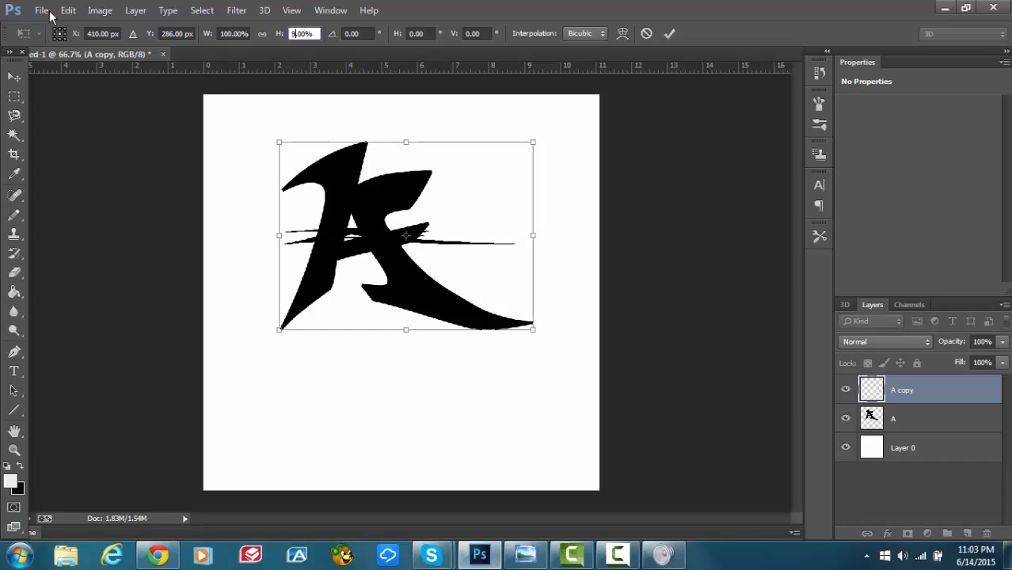
key(Return)
click(233, 33)
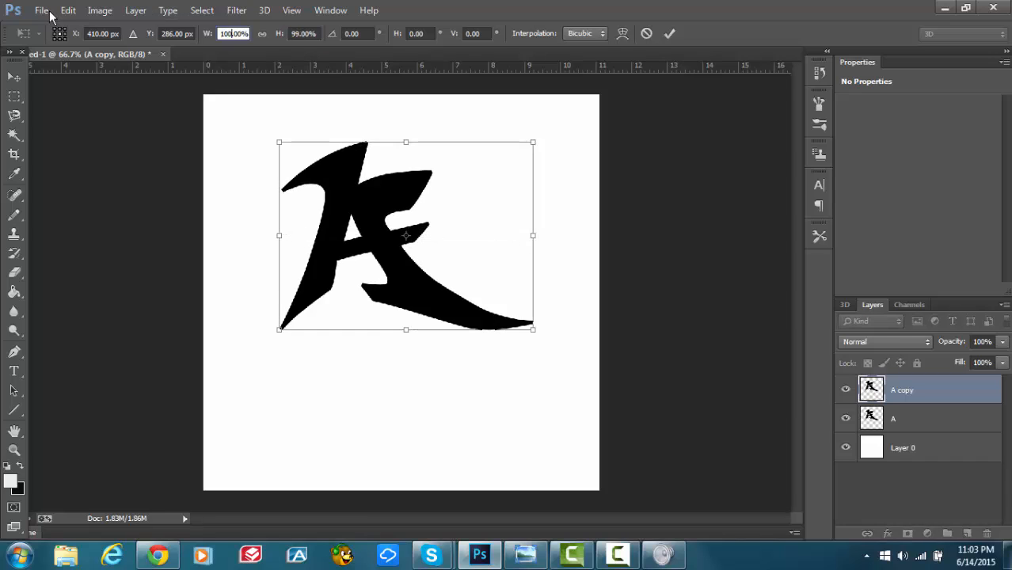
key(BackSpace)
key(BackSpace)
key(BackSpace)
text(99)
key(Return)
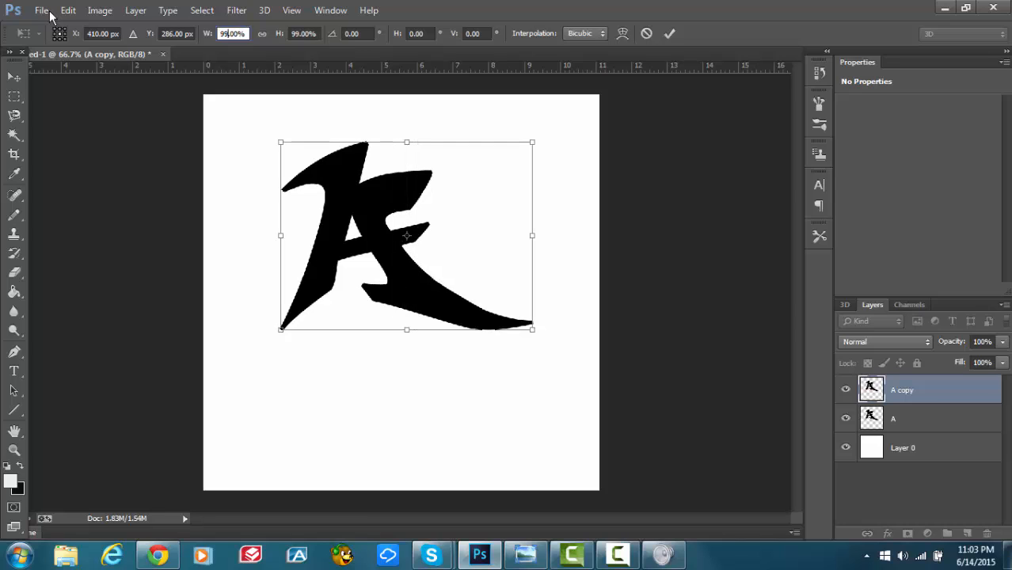
key(Return)
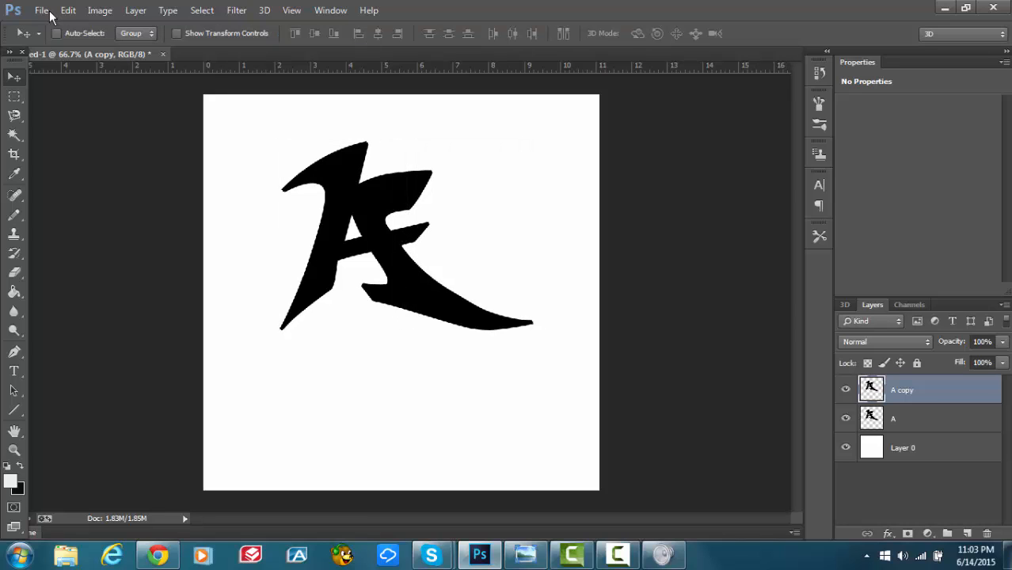
Hide the upper letter copy and build up 19 duplicates of the base A layer with the repeated transform to form an extrusion.
key(ctrl+comma)
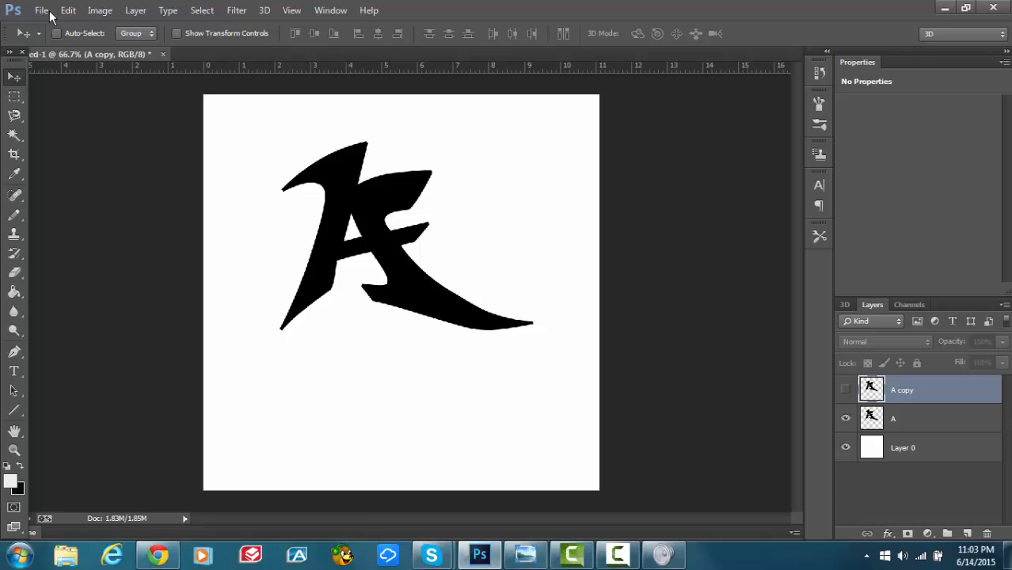
key(alt+bracketleft)
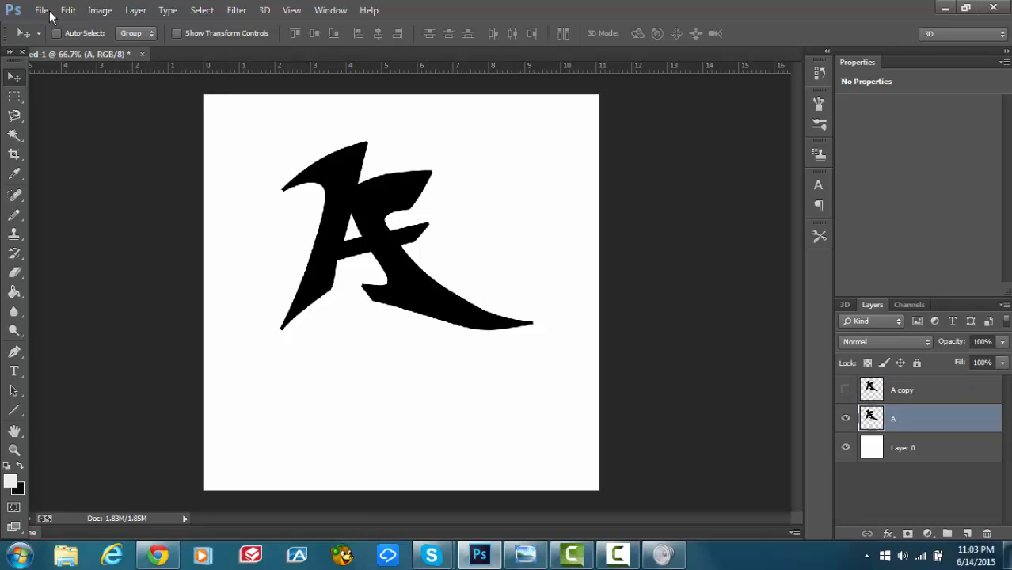
key(ctrl+j)
key(ctrl+j)
key(ctrl+j)
key(ctrl+j)
key(ctrl+j)
key(ctrl+j)
key(ctrl+j)
key(ctrl+j)
key(ctrl+j)
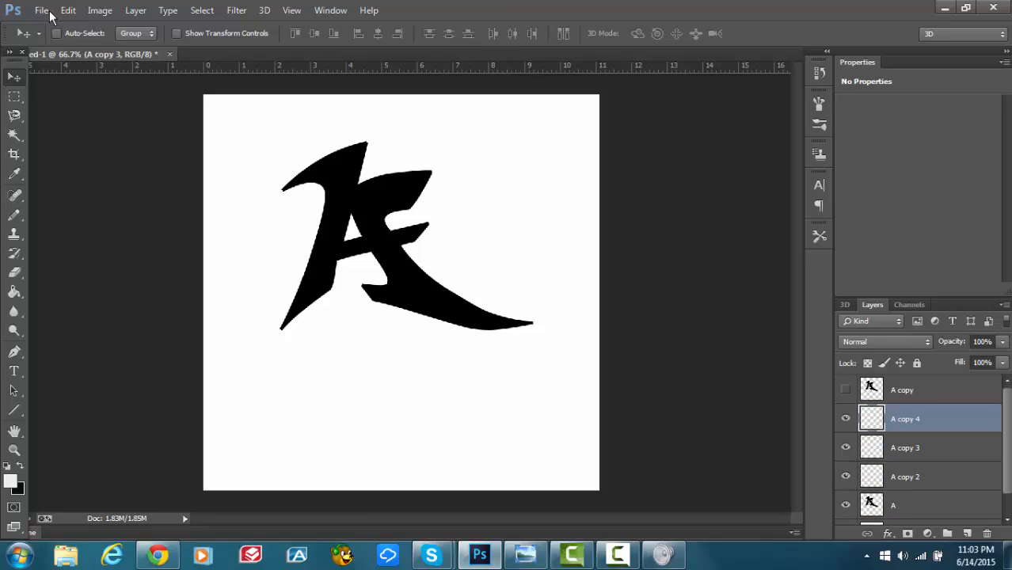
key(ctrl+shift+alt+t)
key(ctrl+shift+alt+t)
key(ctrl+shift+alt+t)
key(ctrl+shift+alt+t)
key(ctrl+shift+alt+t)
key(ctrl+shift+alt+t)
key(ctrl+shift+alt+t)
key(ctrl+shift+alt+t)
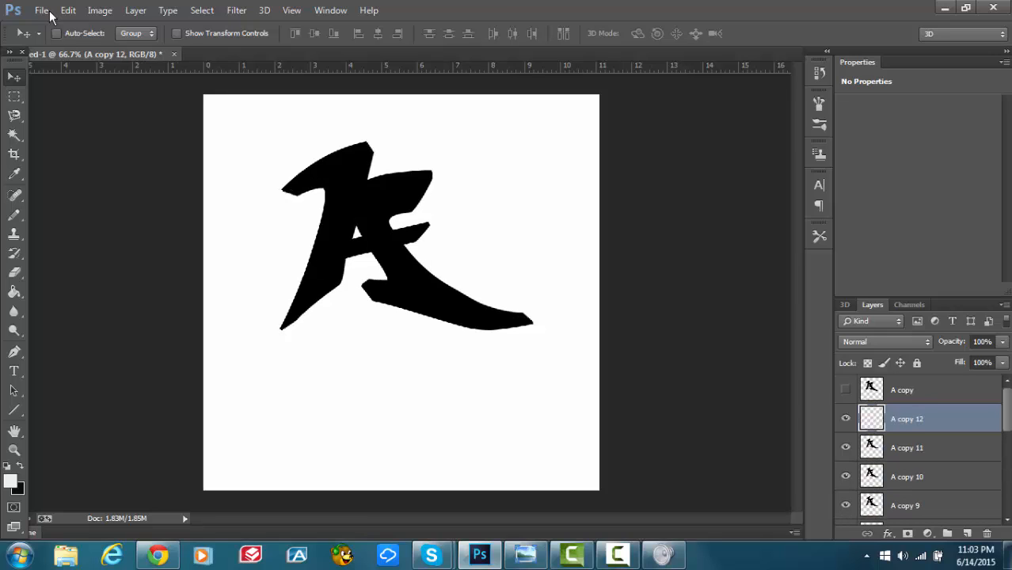
key(ctrl+shift+alt+t)
key(ctrl+shift+alt+t)
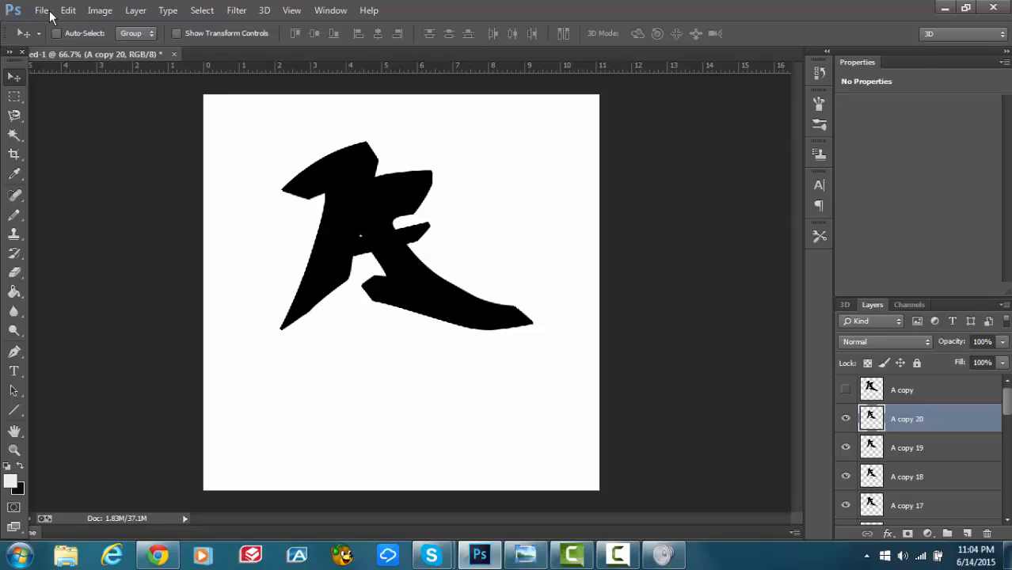
Merge the base A layer and all its extrusion duplicates into a single layer, leaving the hidden copy and background separate.
scroll(918, 450, down, 10)
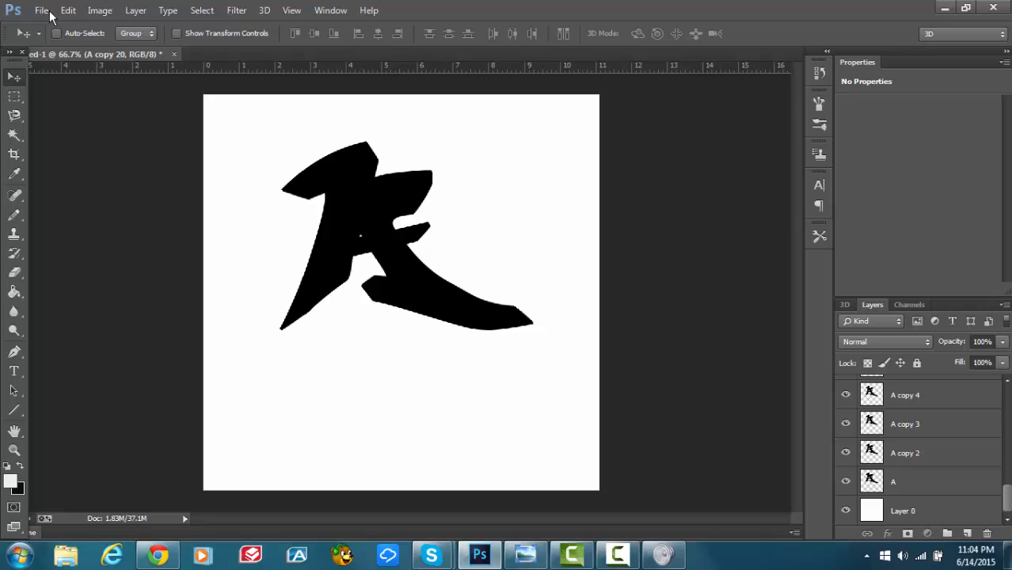
shift+click(935, 482)
right_click(935, 481)
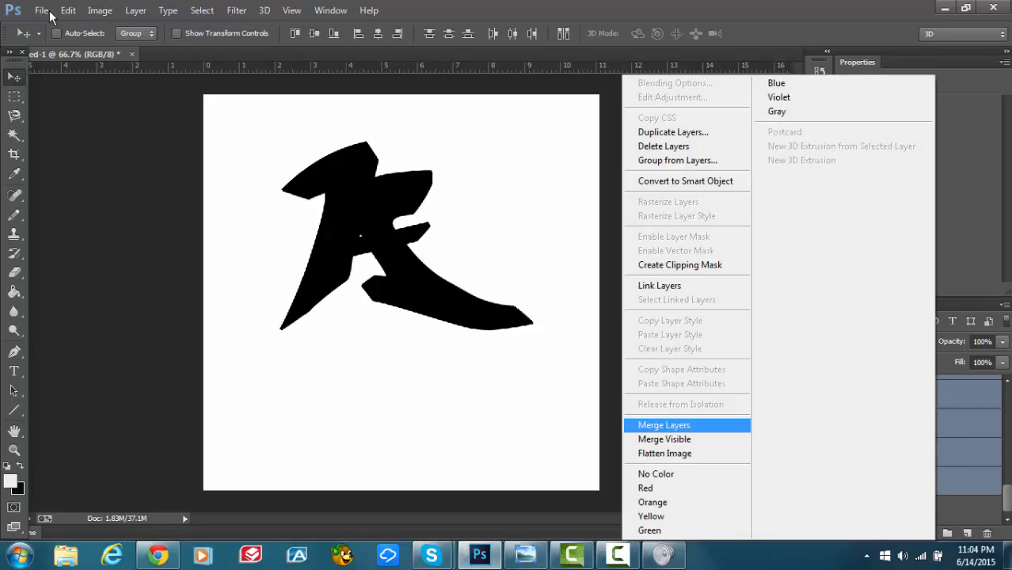
click(663, 425)
click(918, 483)
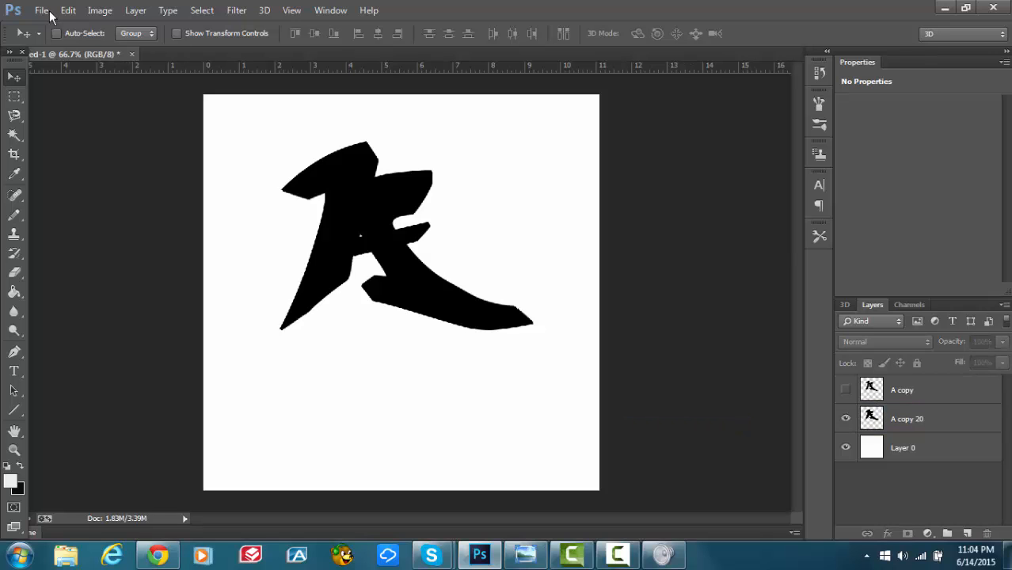
Apply a red Color Overlay at 100% opacity to the hidden letter copy, collapse its effects list and make the layer visible.
double_click(942, 389)
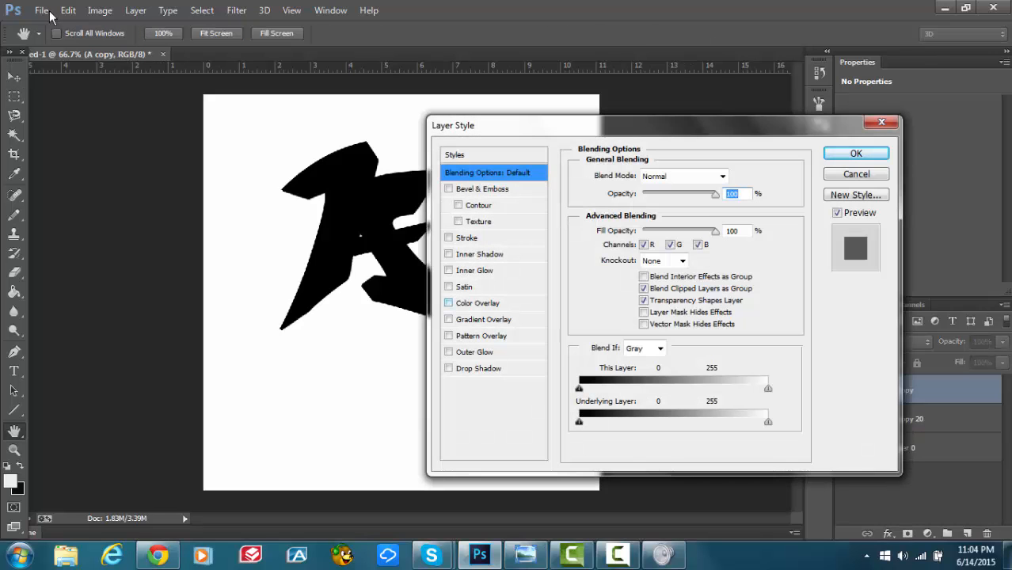
click(477, 303)
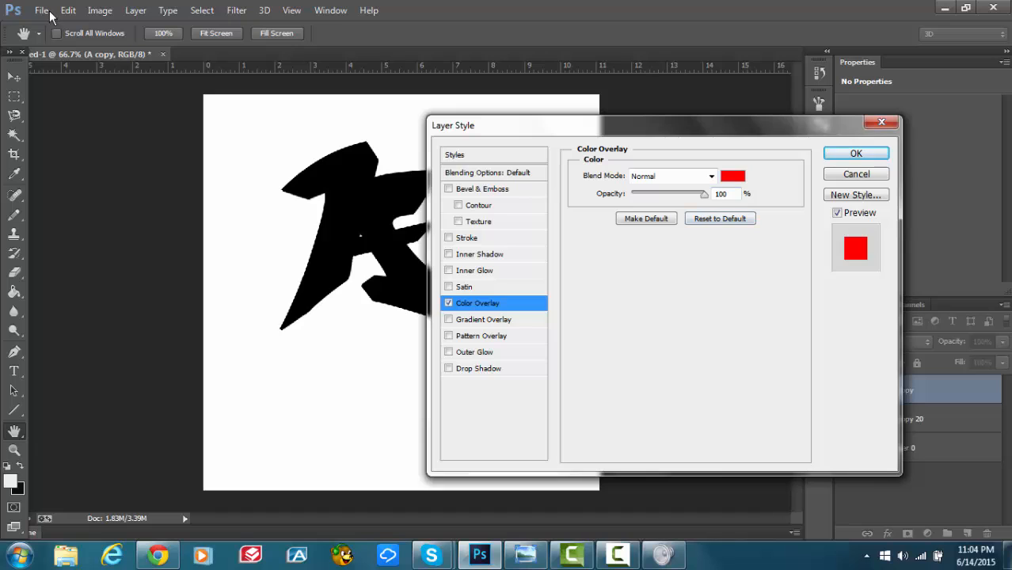
key(Return)
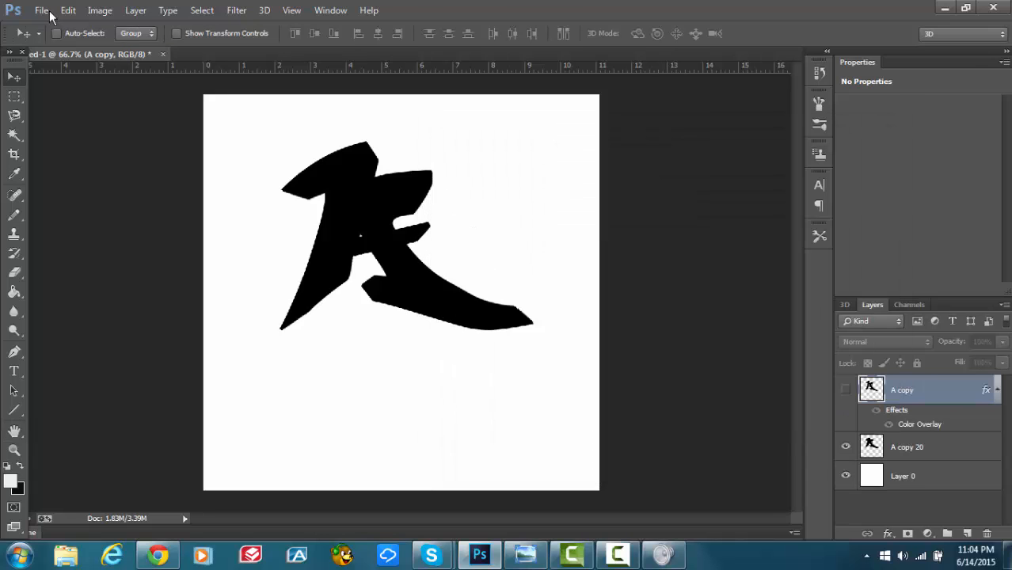
click(997, 389)
click(845, 390)
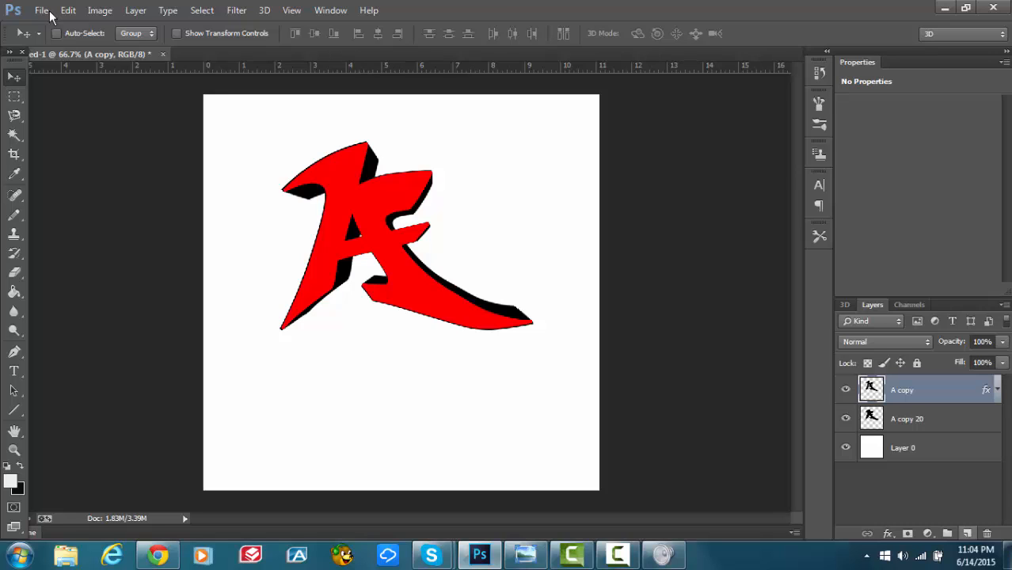
click(918, 498)
Switch to Chrome, dismiss the downloads bar and open Google Images.
click(158, 555)
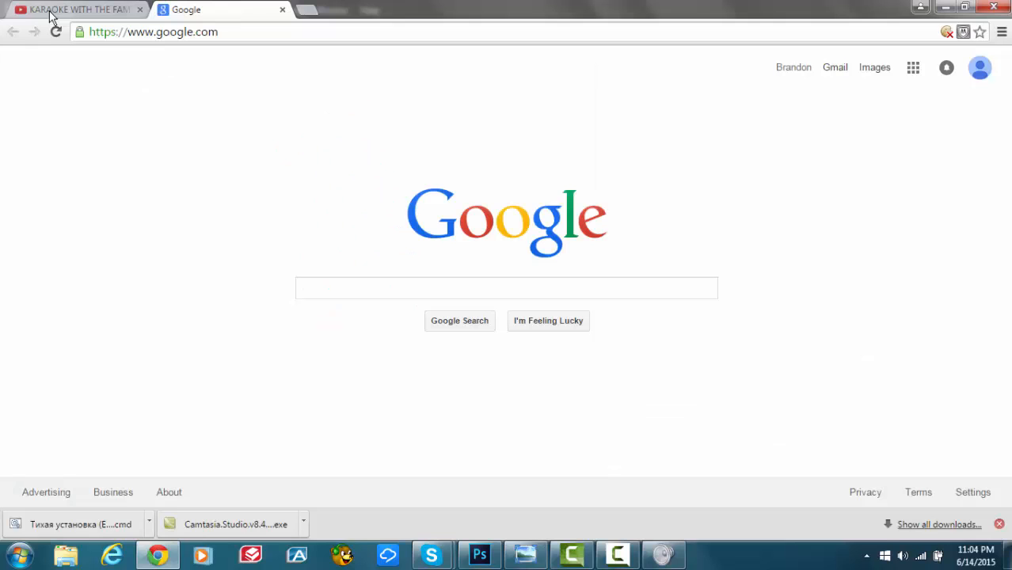
click(997, 523)
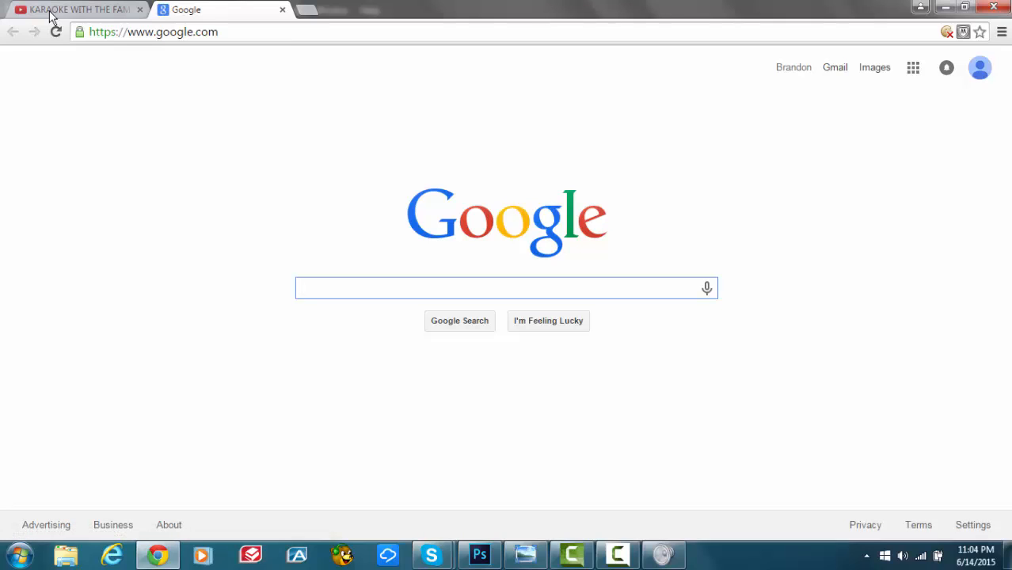
click(874, 67)
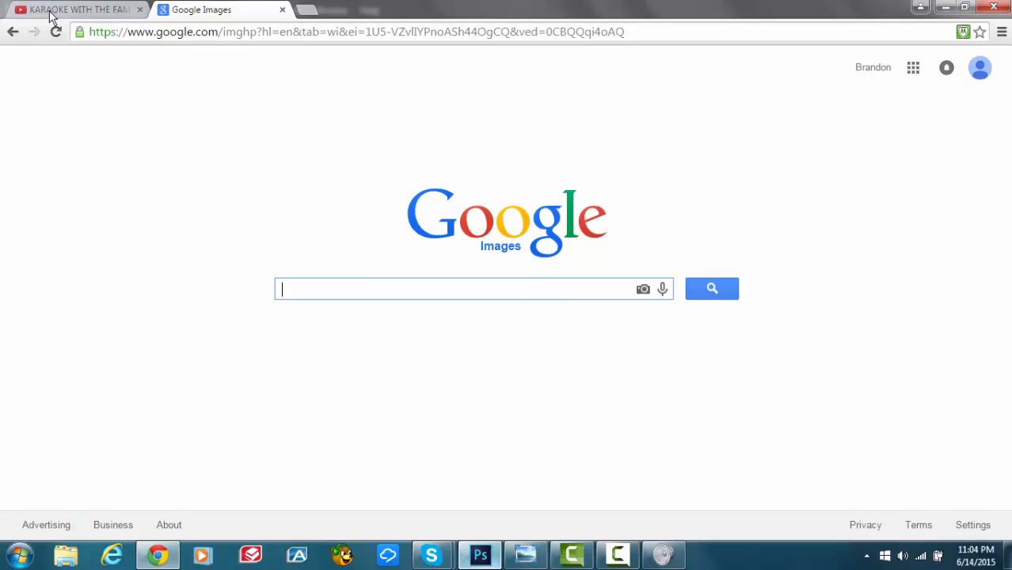
click(479, 554)
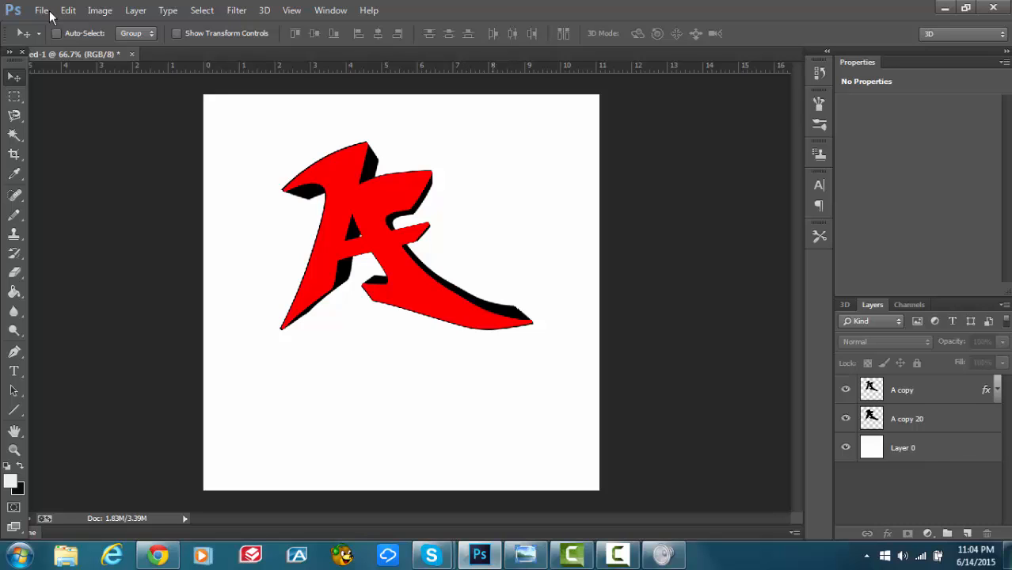
key(alt+Tab)
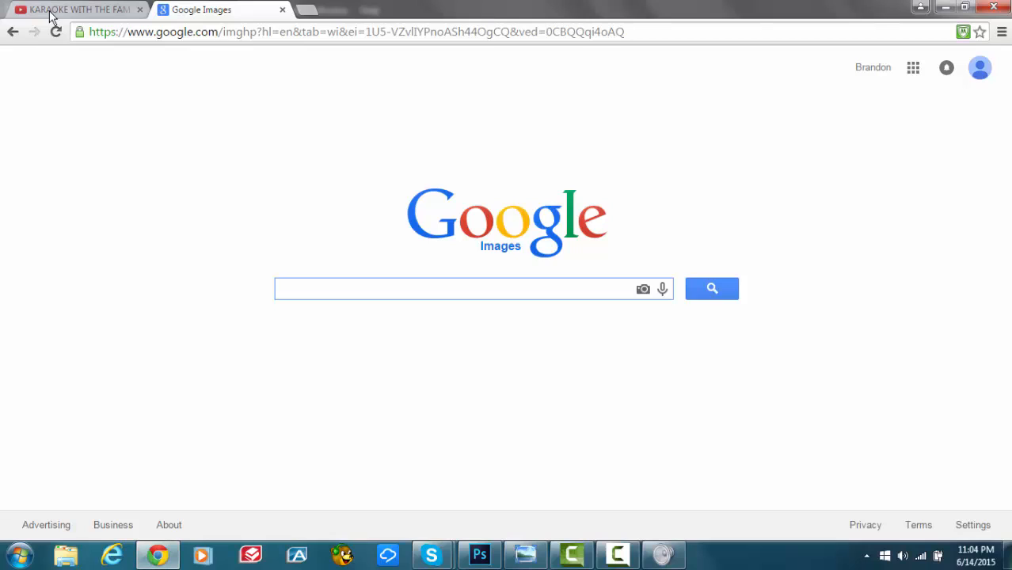
Search Google Images for "galaxy png" and narrow the results to the Tumblr category.
text(g)
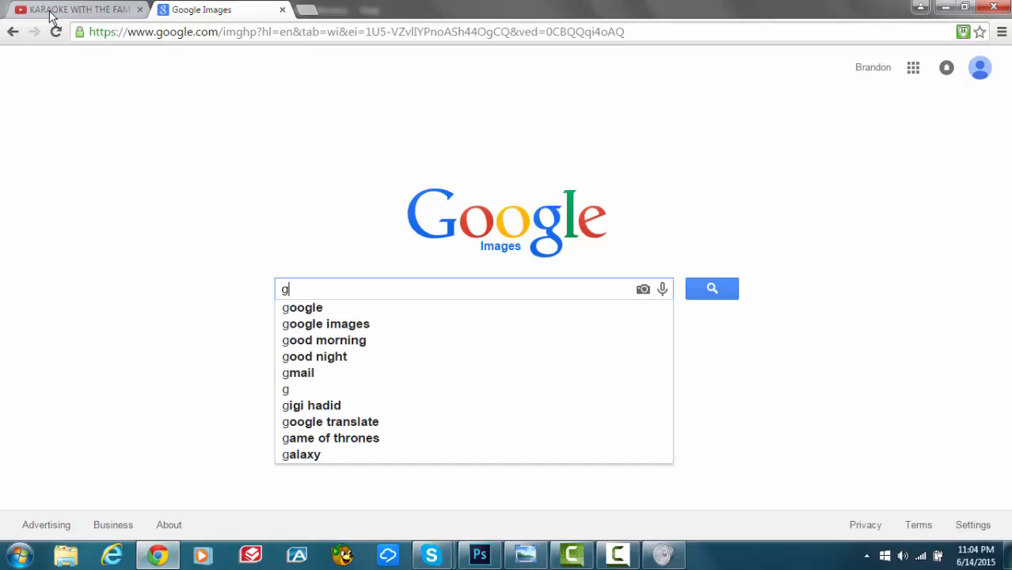
text(laxy)
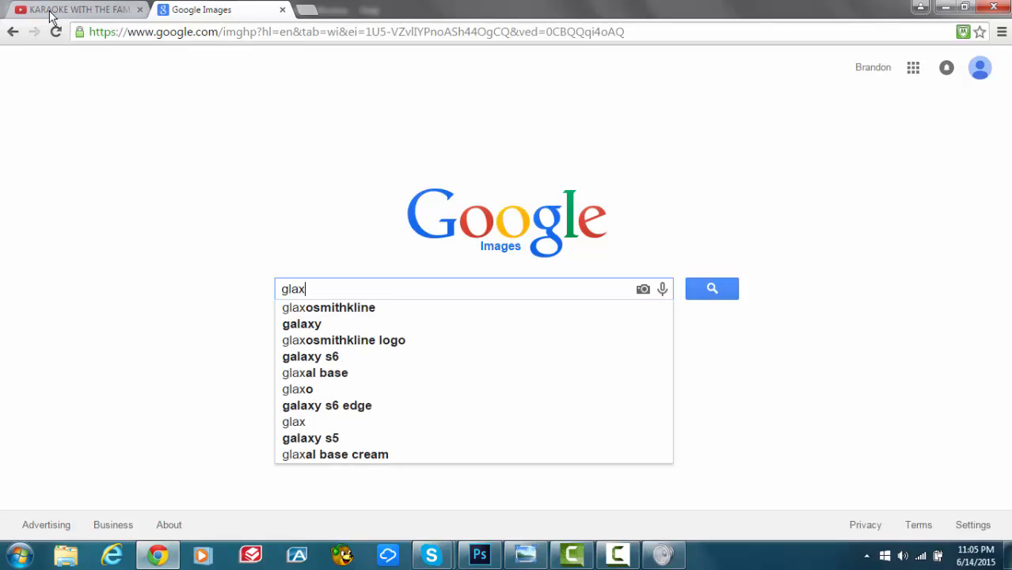
key(BackSpace)
key(BackSpace)
key(BackSpace)
key(BackSpace)
text(alaxc)
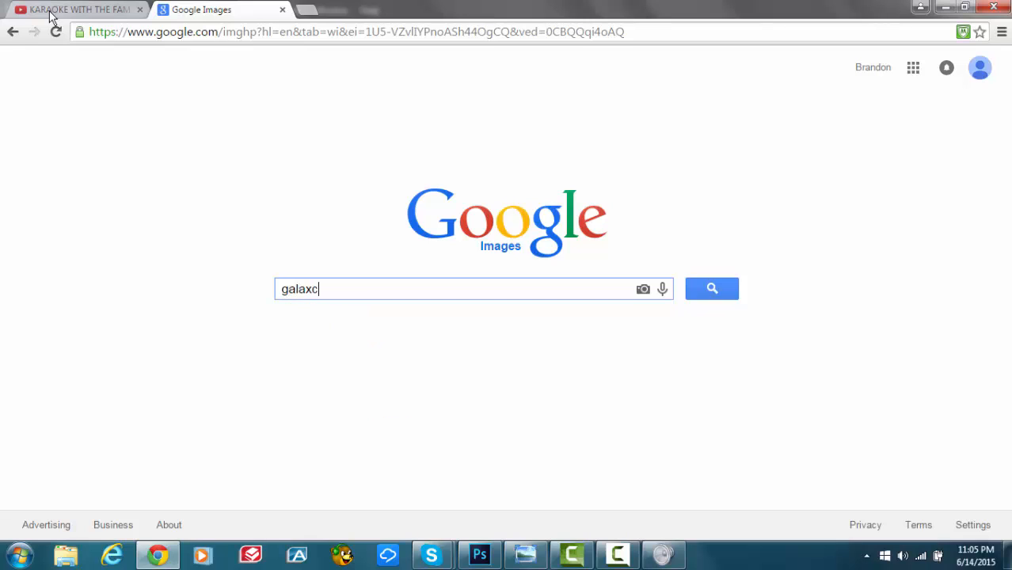
key(BackSpace)
text(y )
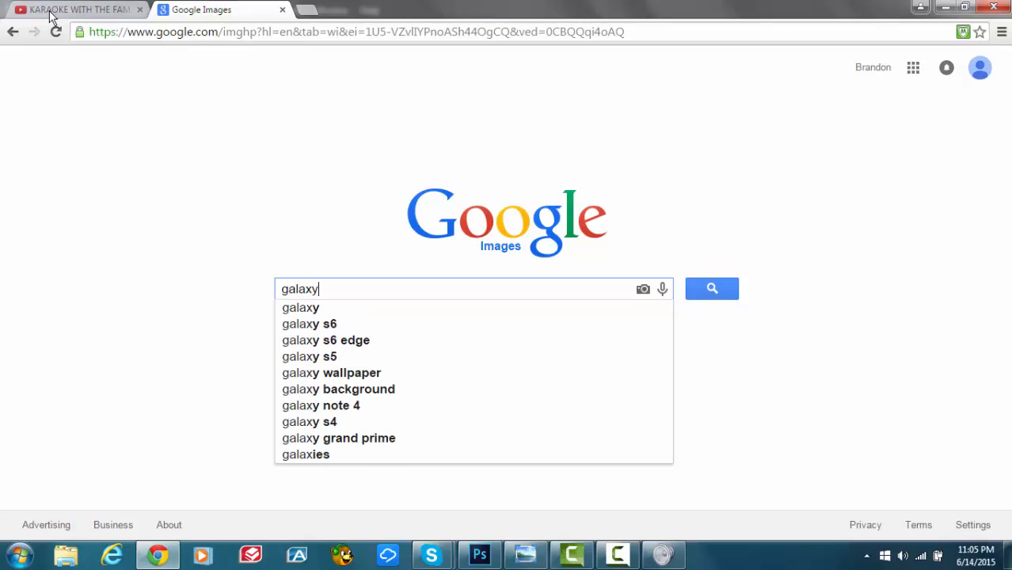
text(png)
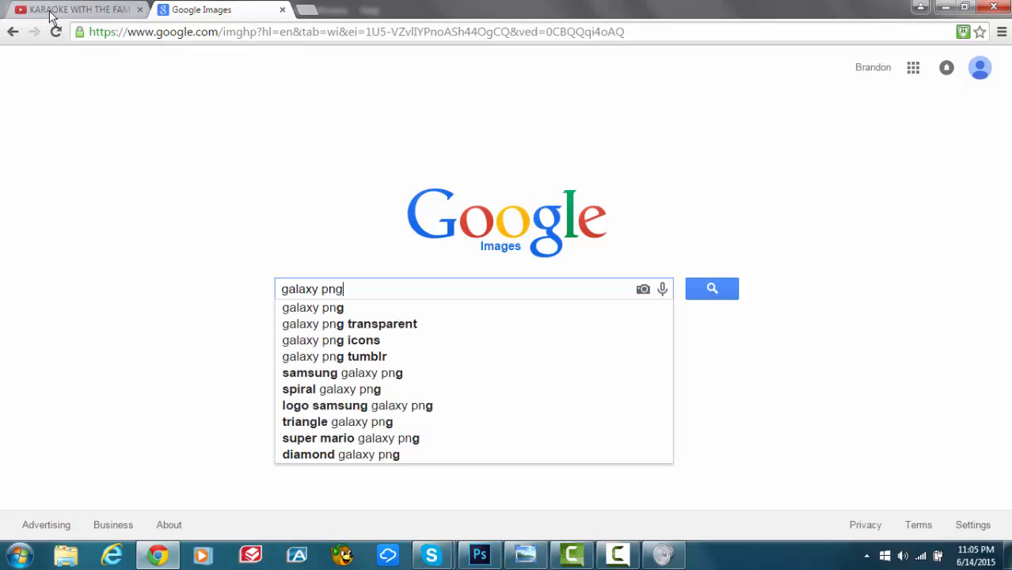
key(Return)
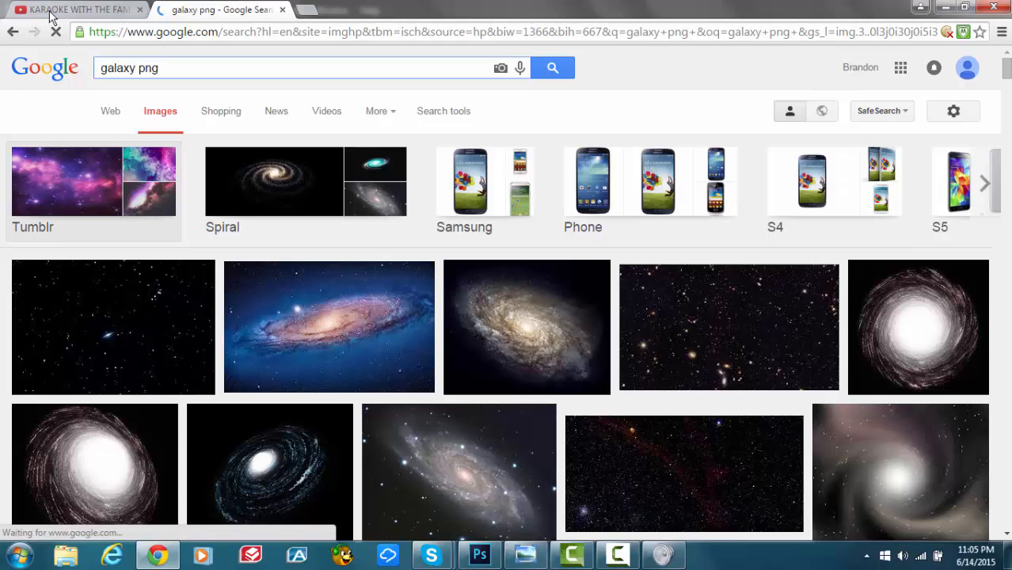
click(95, 182)
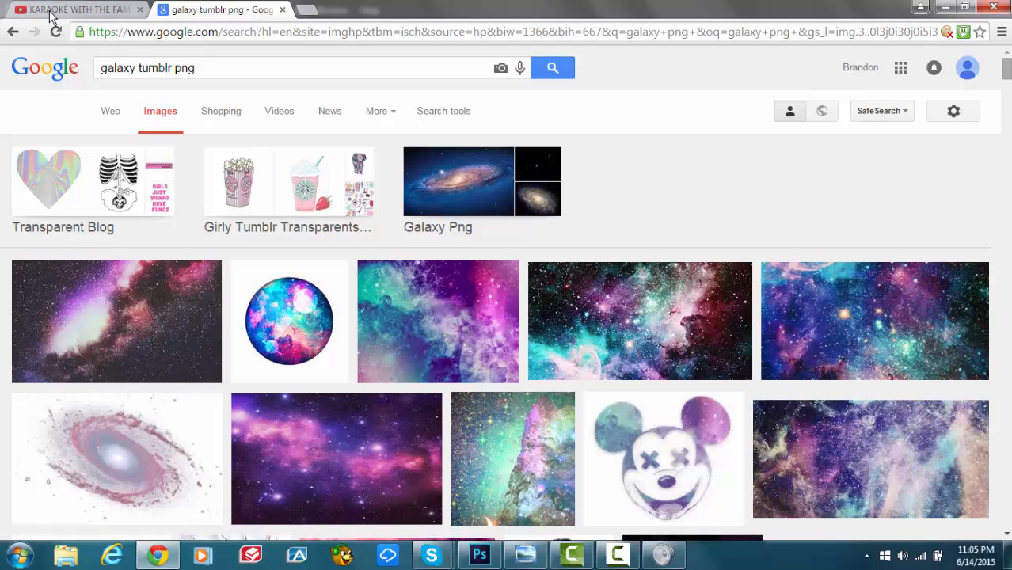
Open the 500 × 250 blue and purple galaxy image from astrology-dreams.tumblr.com on its own page.
scroll(50, 15, down, 2)
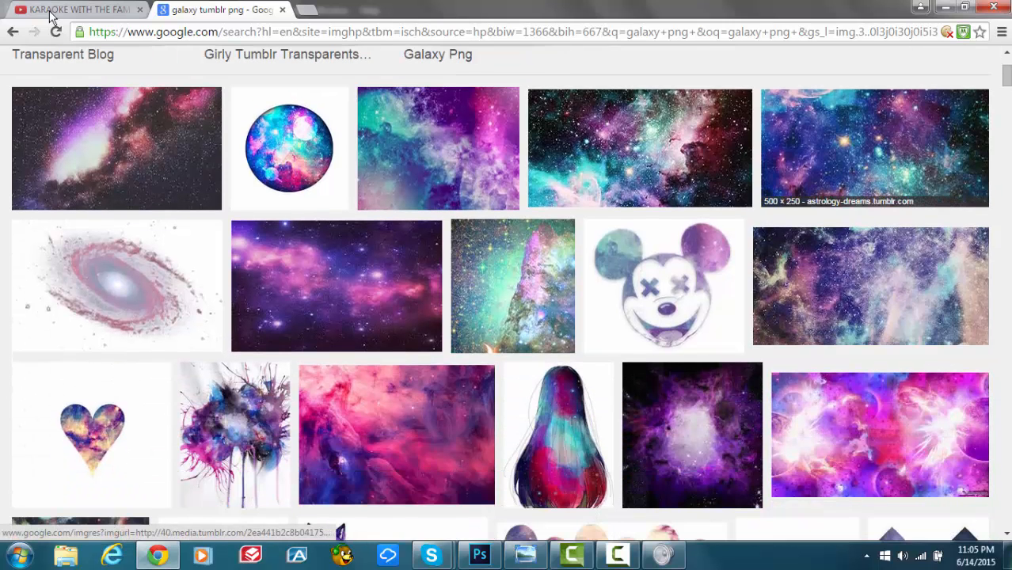
key(Return)
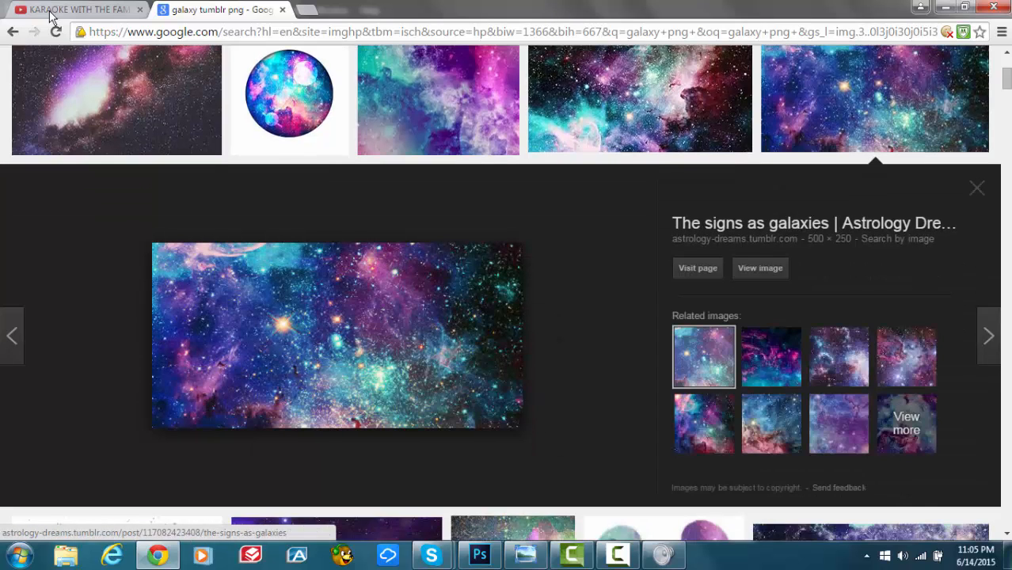
key(Tab)
key(Tab)
key(Return)
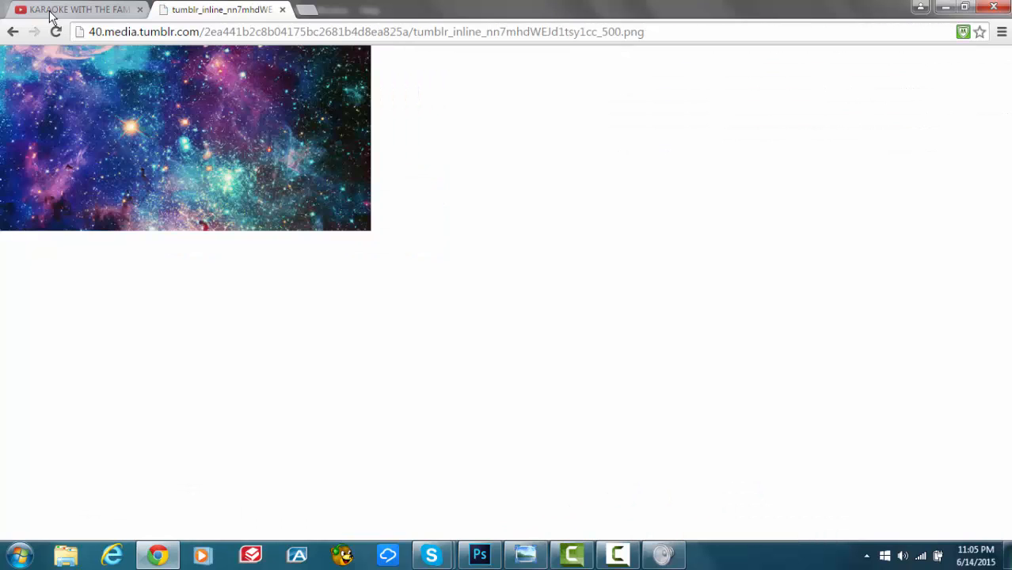
Save the galaxy image to the Desktop under its suggested file name.
key(Menu)
key(Down)
key(ctrl+s)
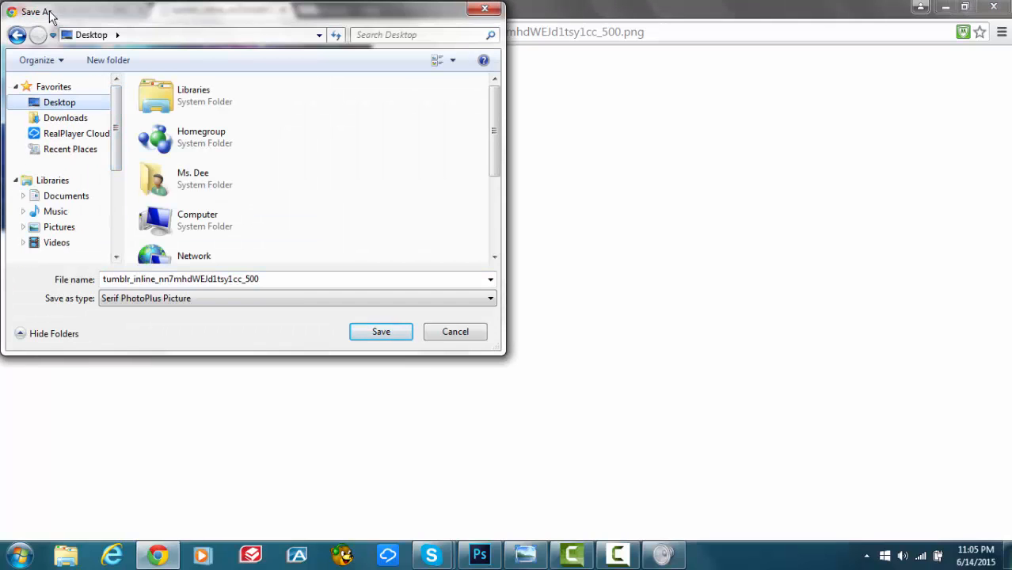
key(Return)
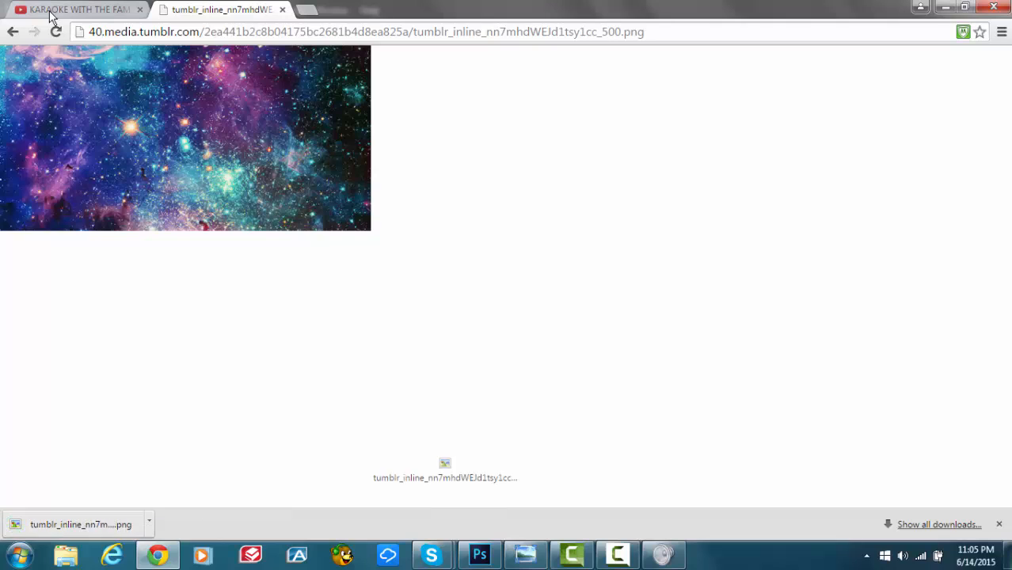
Place the downloaded galaxy image into the Photoshop document, scaled to 186% and positioned over the letter at about X 396 px, Y 268.5 px.
drag(445, 464, 412, 261)
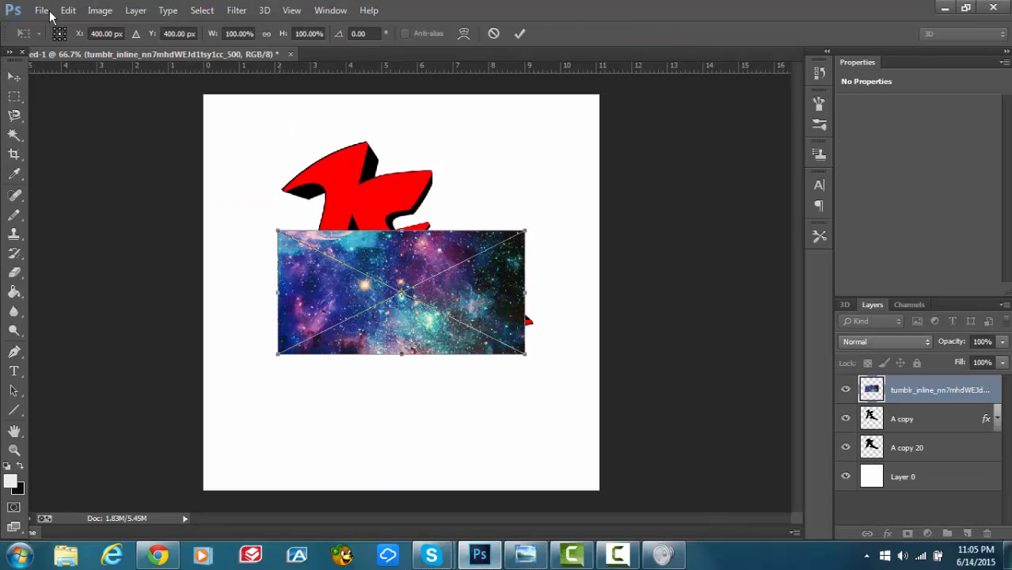
drag(278, 354, 193, 396)
drag(524, 231, 654, 166)
drag(481, 262, 456, 208)
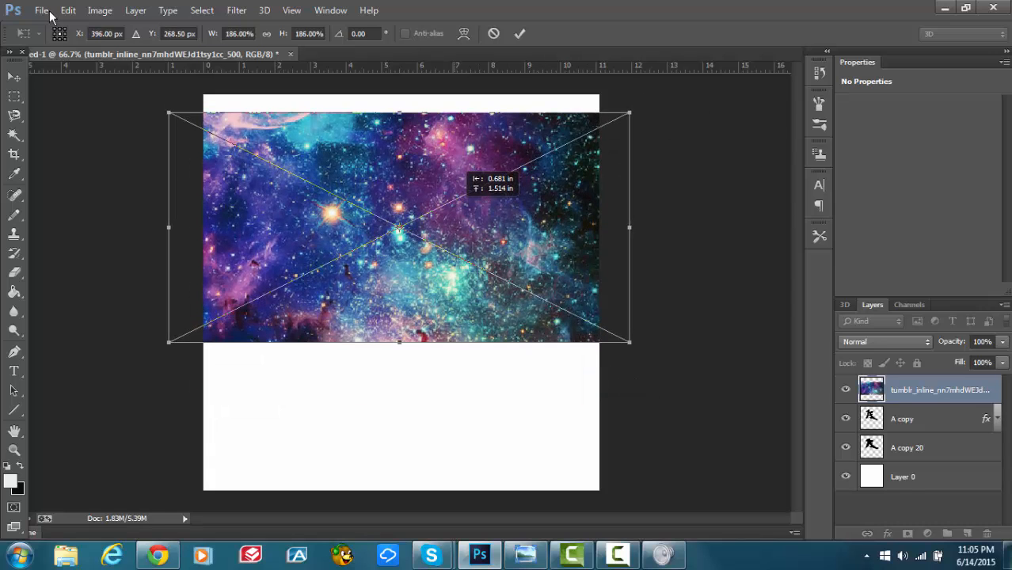
click(519, 34)
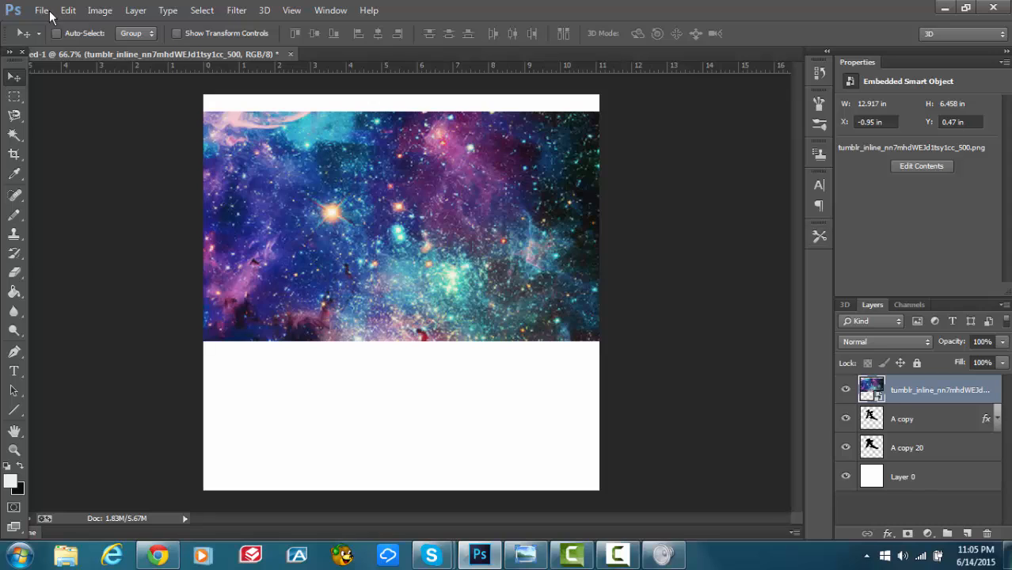
Clip the galaxy image to the "A copy" layer and turn off that layer's Color Overlay effect.
right_click(897, 390)
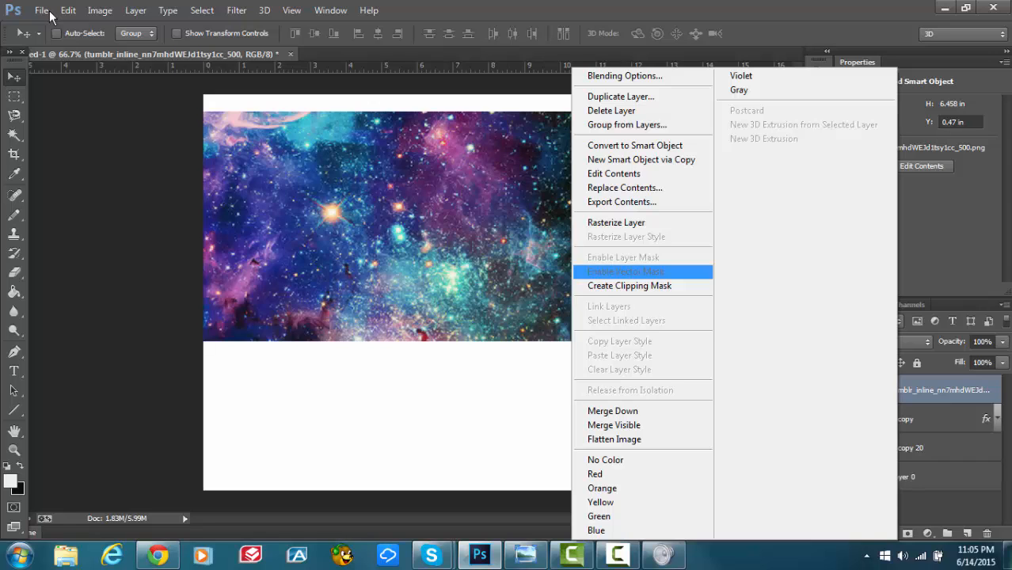
click(630, 285)
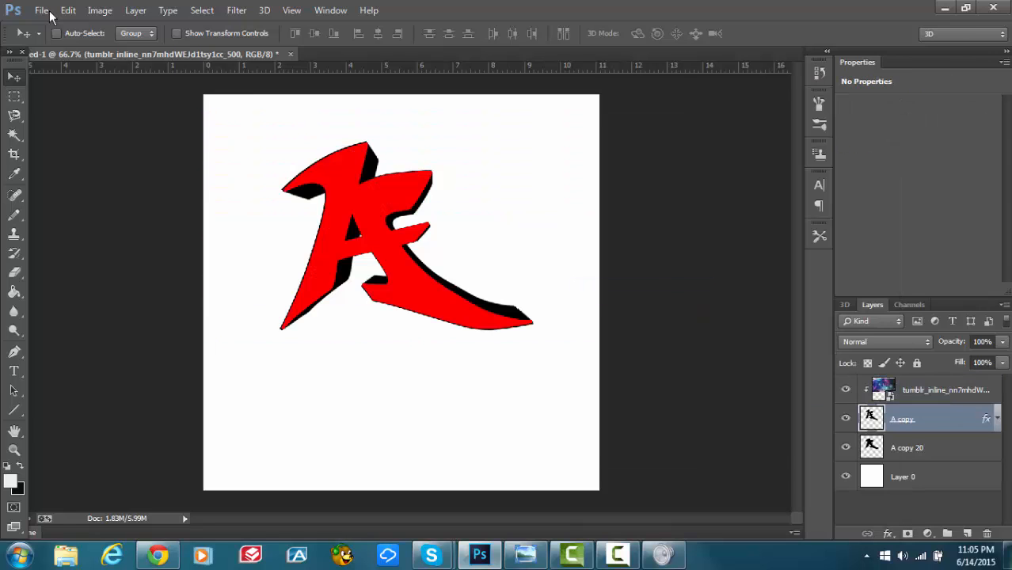
double_click(948, 419)
click(449, 303)
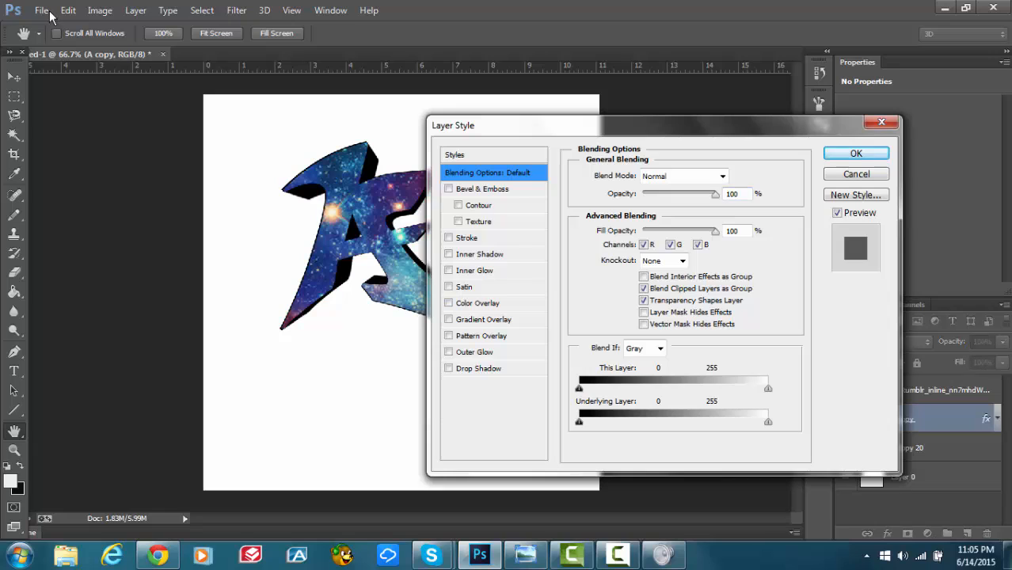
click(856, 153)
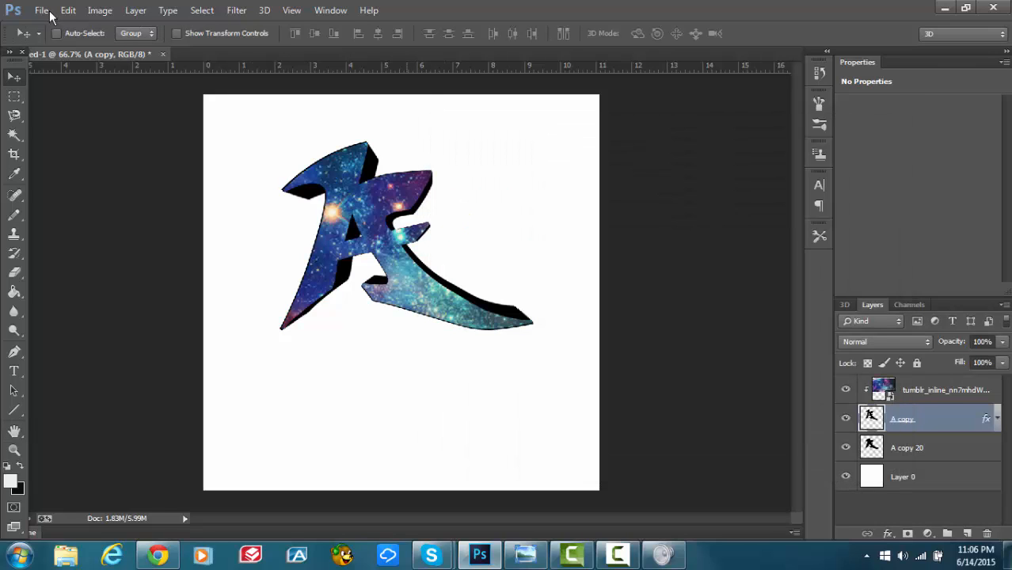
Hide the clipped galaxy layer and turn the red Color Overlay back on for the "A copy" layer.
click(918, 507)
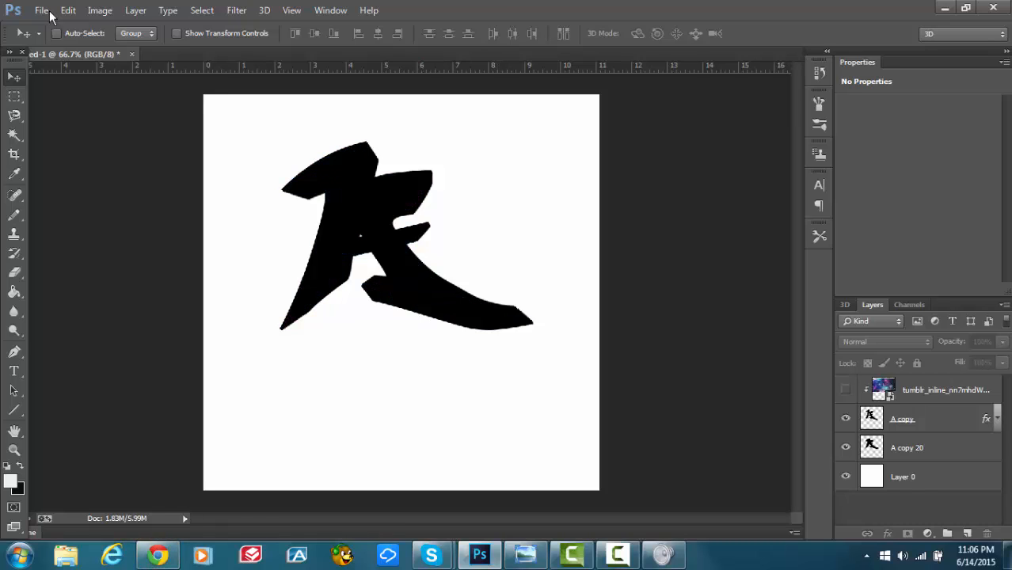
double_click(946, 418)
click(449, 303)
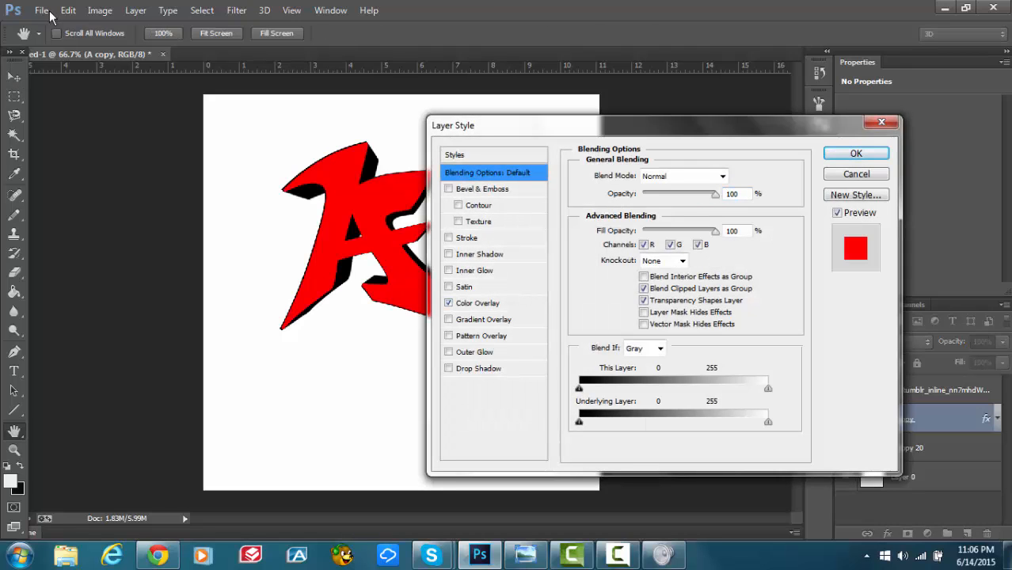
click(856, 153)
Switch to Chrome, return to the image results and search Google Images for "mario png render".
click(158, 555)
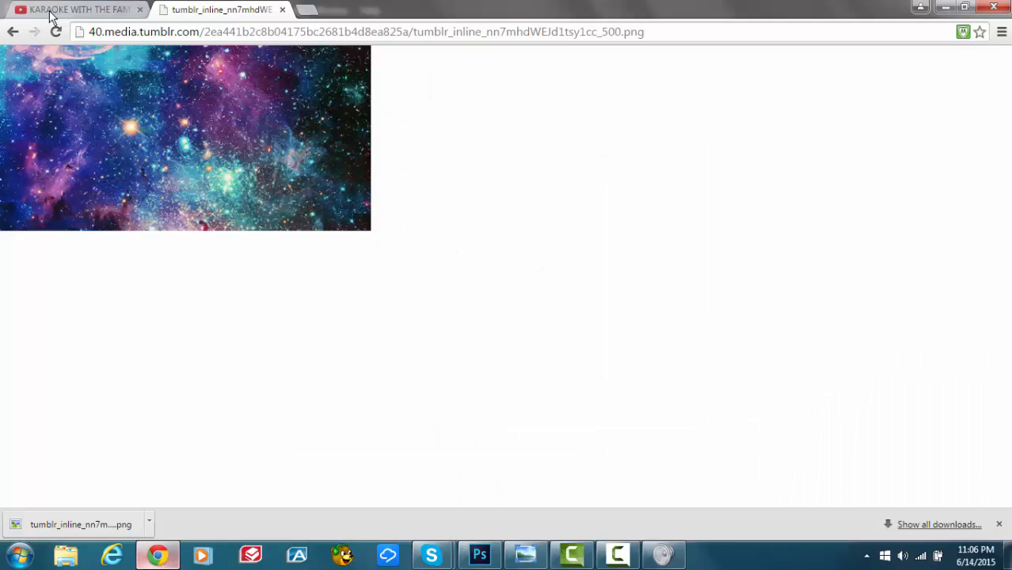
key(alt+Left)
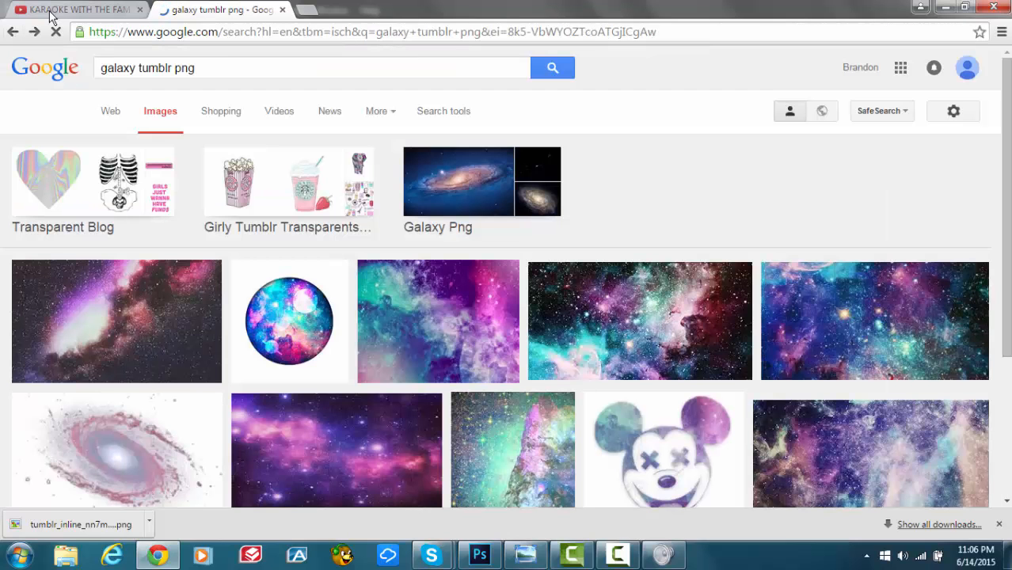
key(BackSpace)
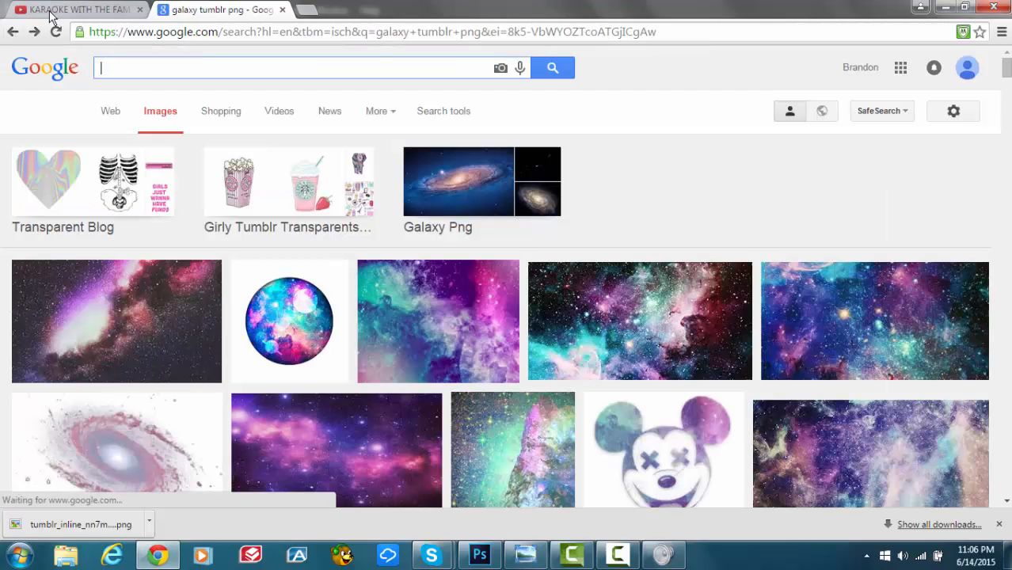
text(marip)
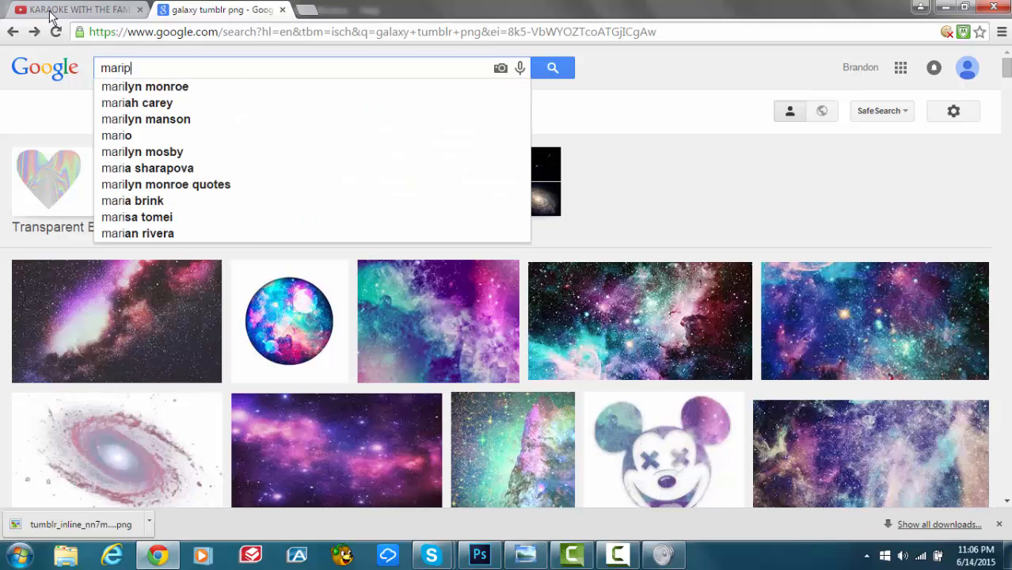
key(BackSpace)
key(BackSpace)
text(o png render)
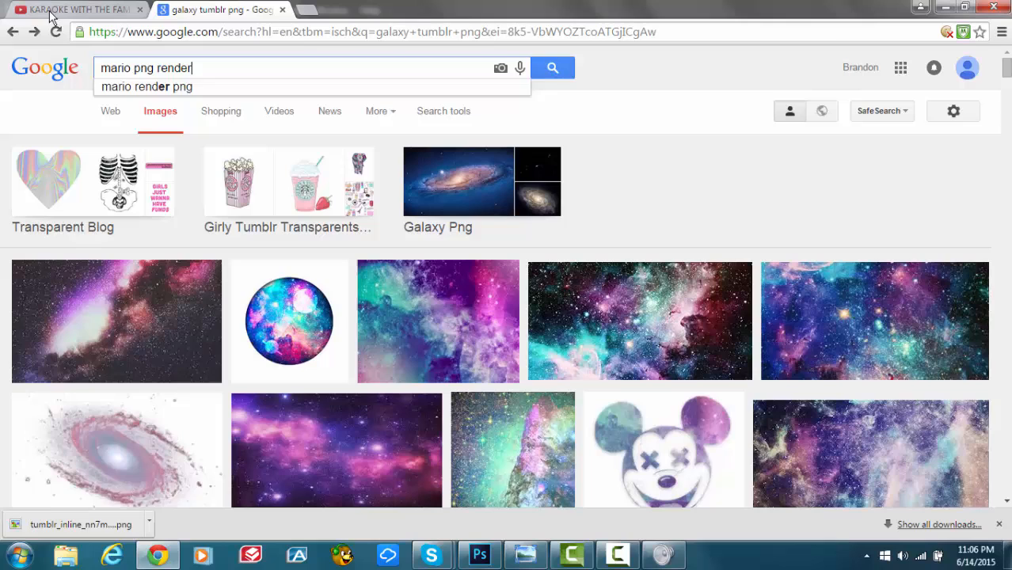
key(Return)
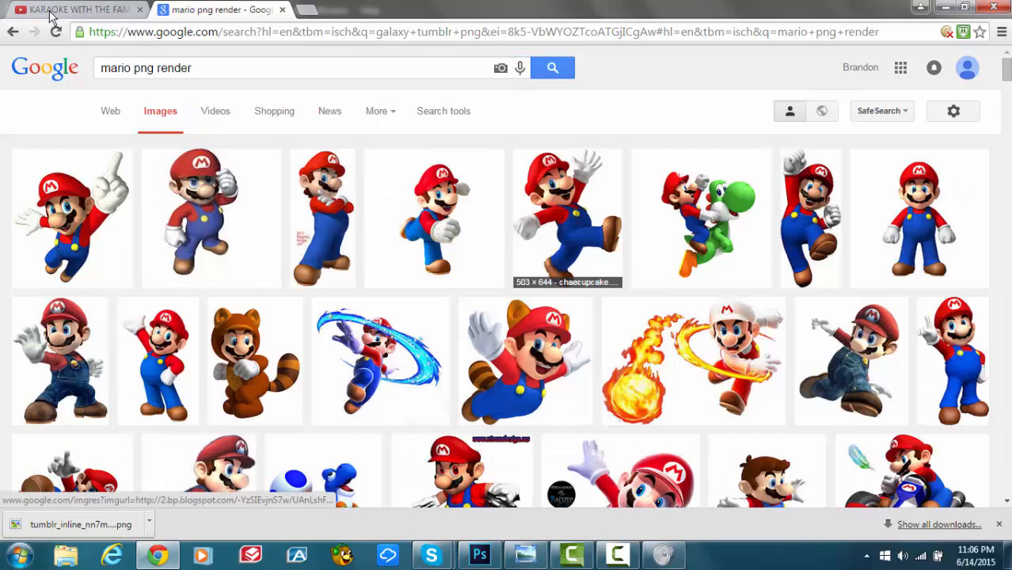
Browse the Mario render previews and open the preview of the 320 × 739 Mario Party render from vgboxart.com.
click(567, 216)
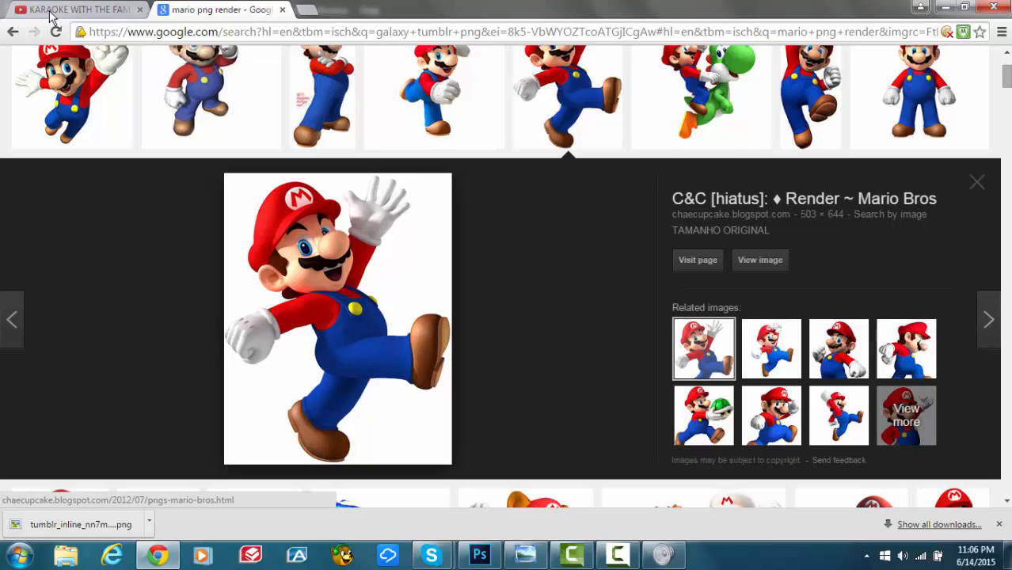
scroll(337, 319, down, 1)
scroll(507, 277, down, 3)
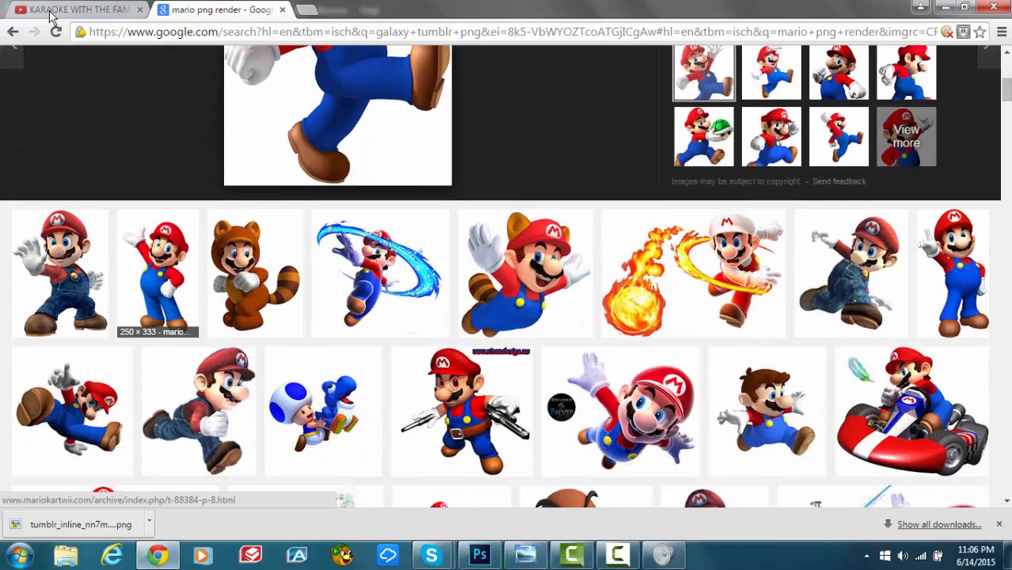
click(159, 273)
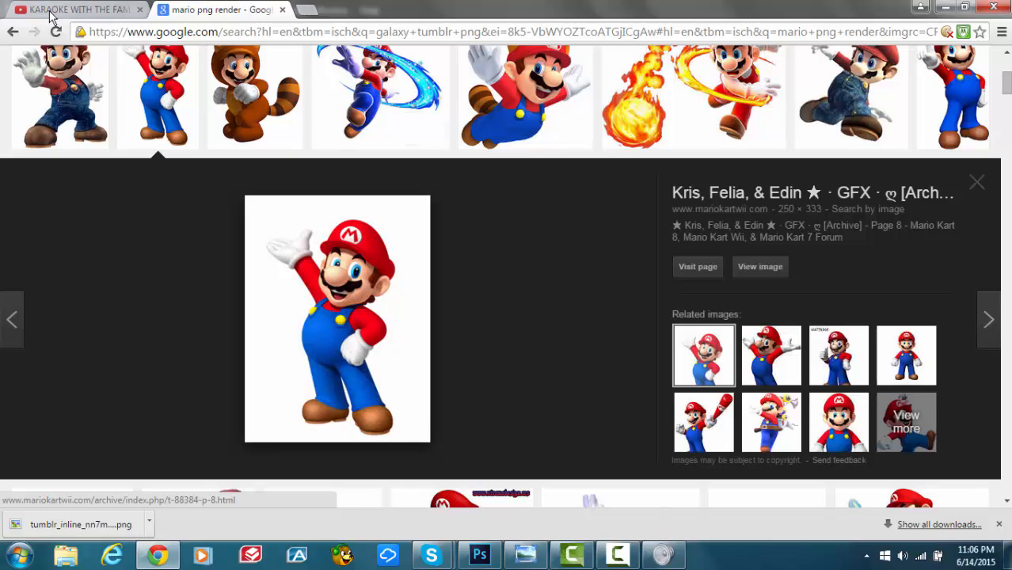
scroll(51, 18, up, 3)
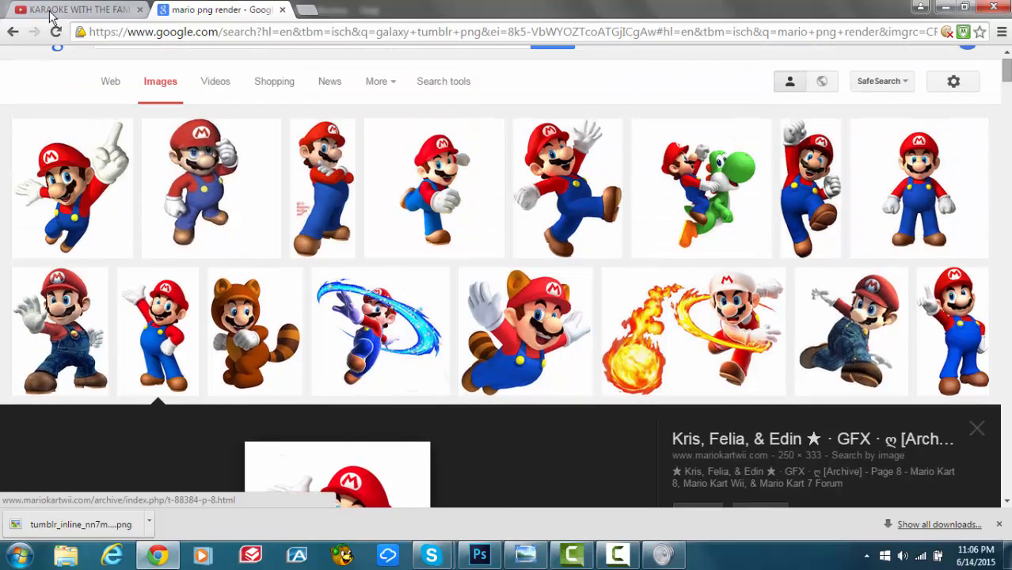
key(Left)
key(Left)
key(Left)
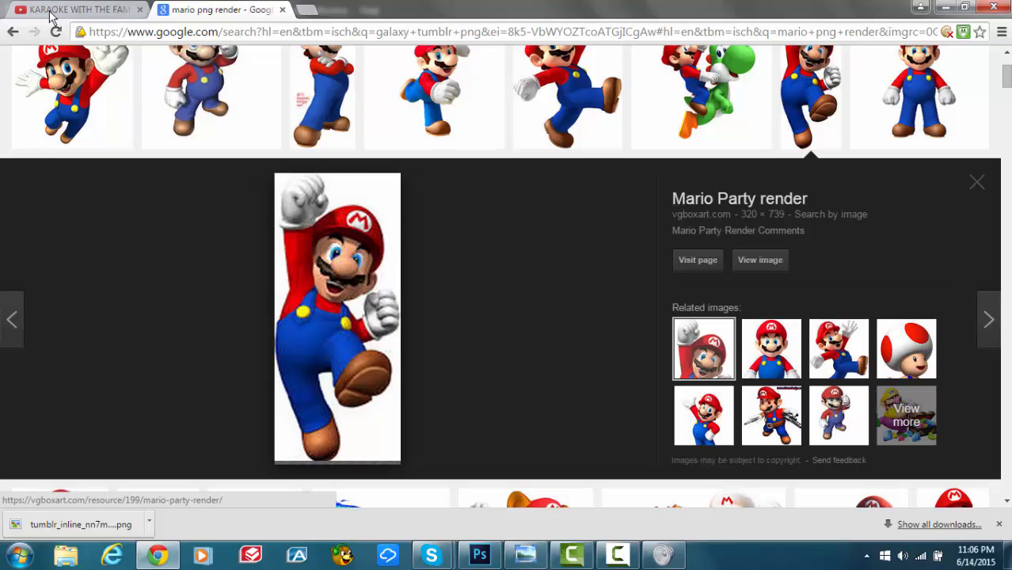
Save the Mario Party render to the Desktop as 199_mario_party-prev.
right_click(351, 373)
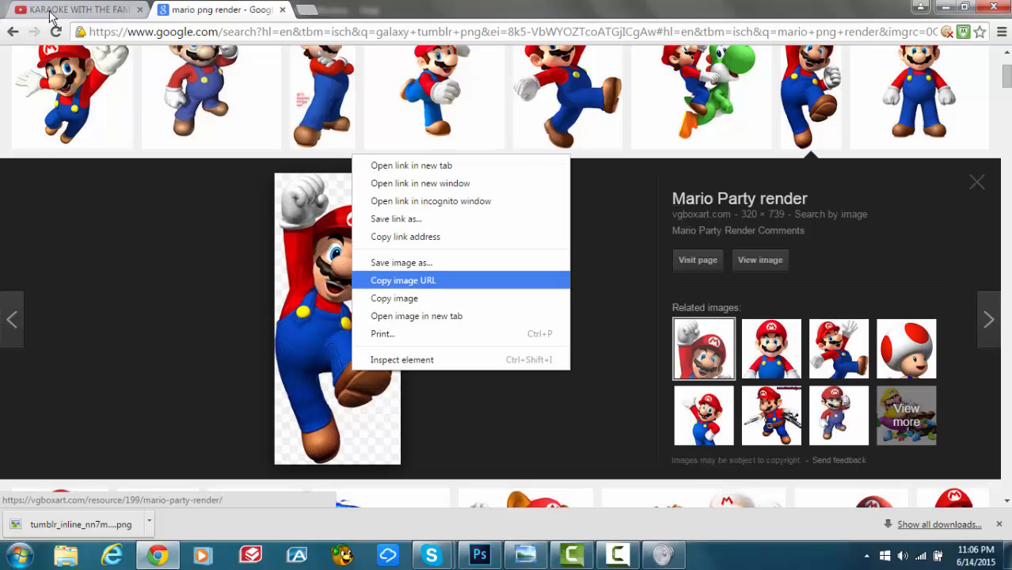
click(404, 263)
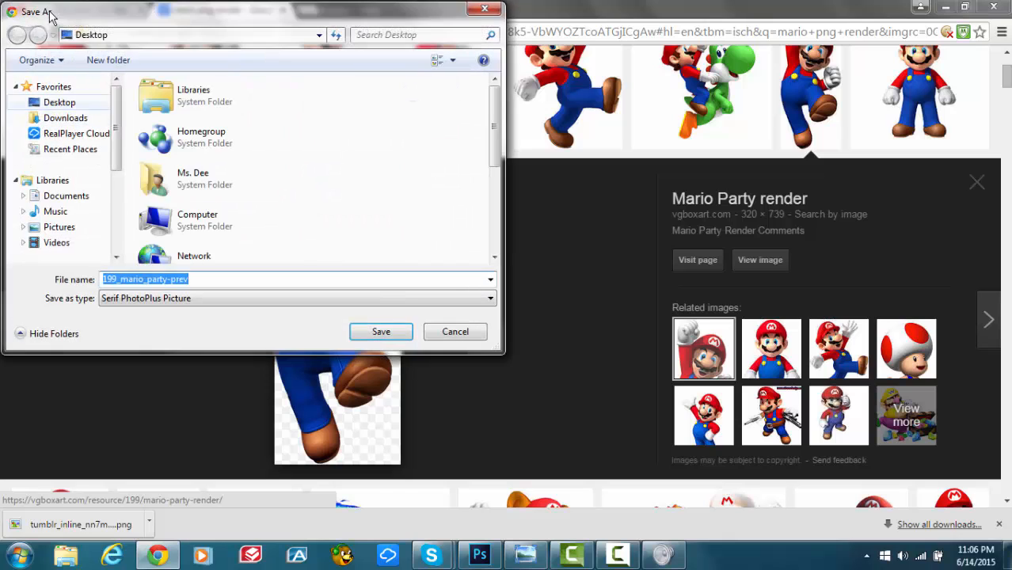
key(Return)
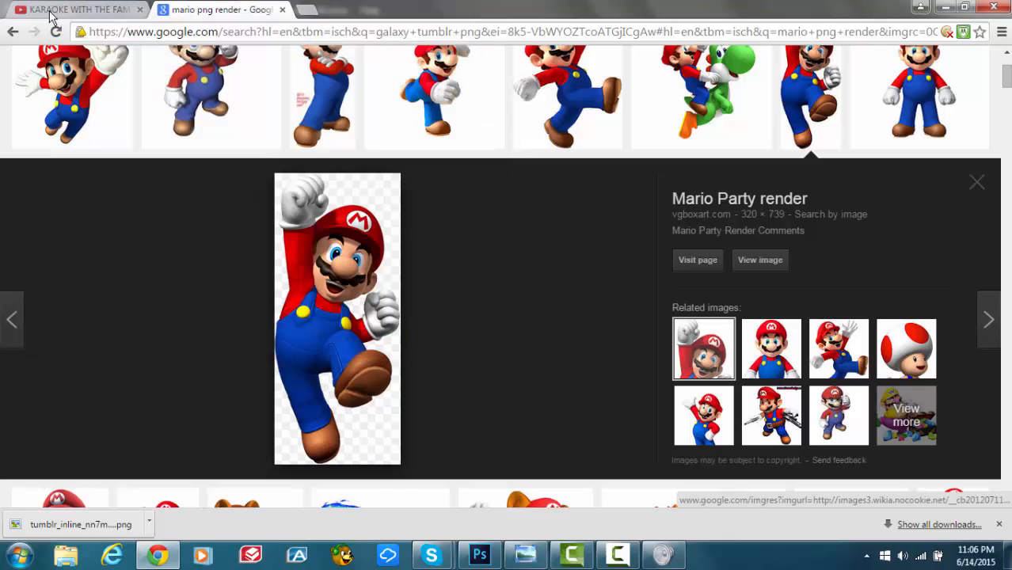
Place the saved Mario render into the Photoshop document at about 60% scale, positioned over the letter at about X 313 px, Y 255 px.
mouse_move(229, 545)
mouse_down()
mouse_move(476, 522)
mouse_move(480, 553)
mouse_move(395, 301)
mouse_up()
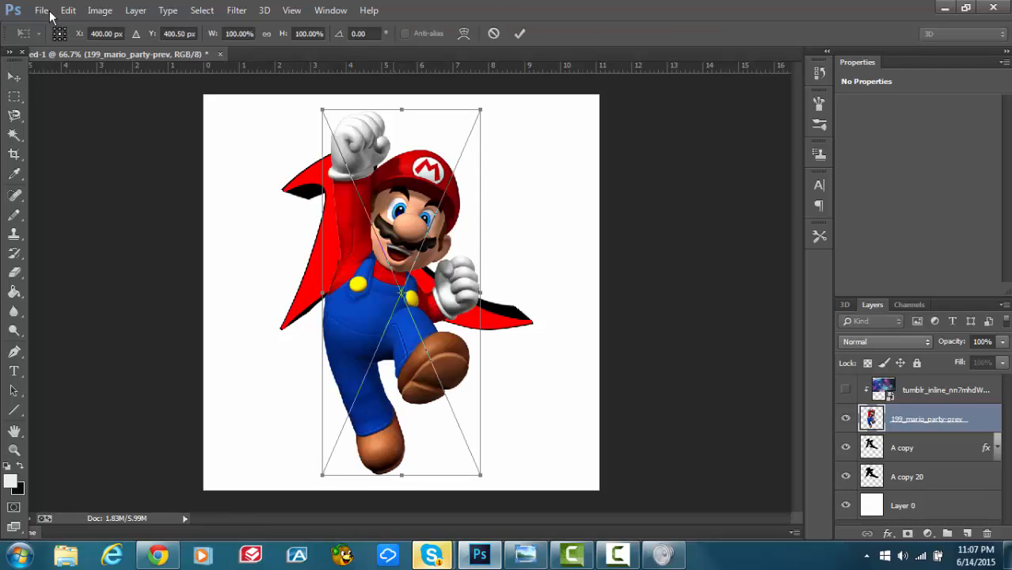
drag(472, 103, 410, 246)
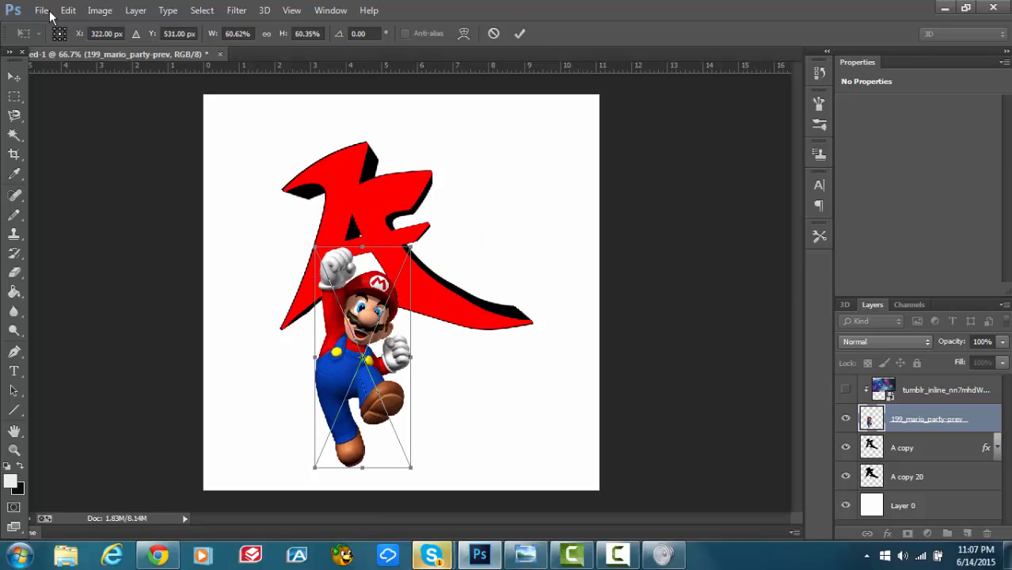
click(520, 33)
drag(369, 316, 363, 263)
drag(372, 225, 376, 142)
Scale the Mario render up to about 65% and position it over the letter at about X 4.54 in, Y 0 in.
key(ctrl+t)
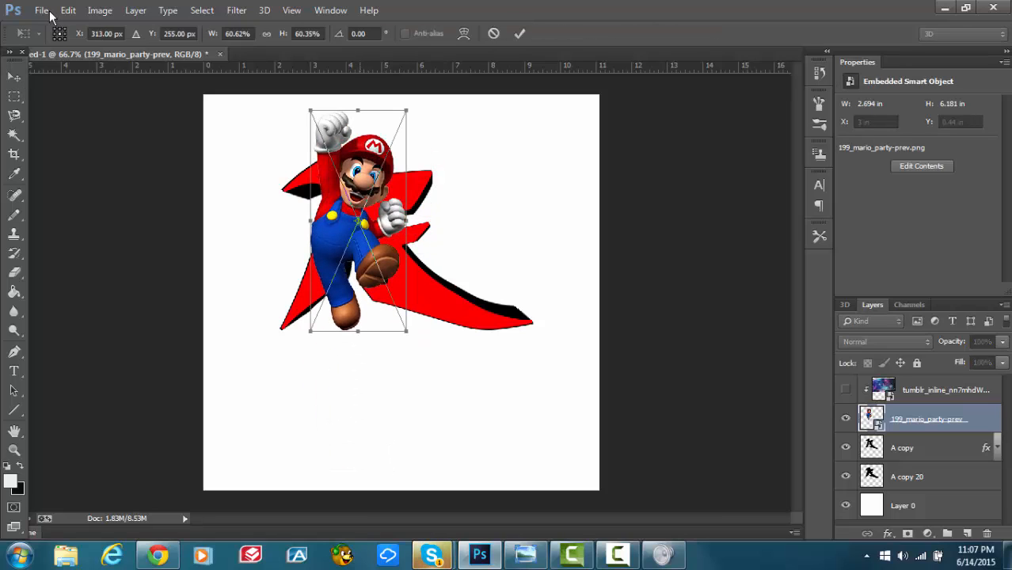
drag(406, 109, 414, 91)
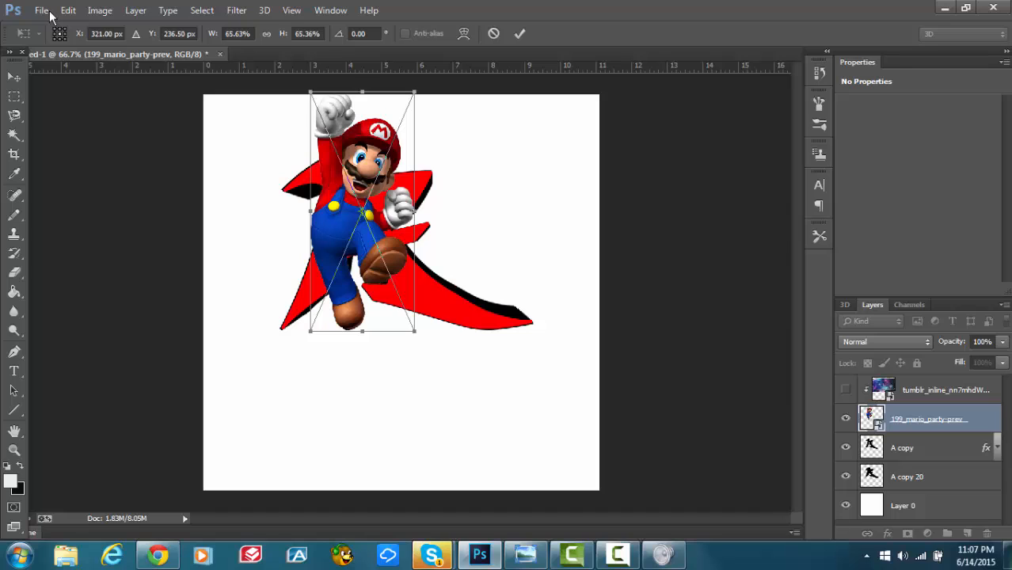
key(Return)
drag(375, 183, 430, 185)
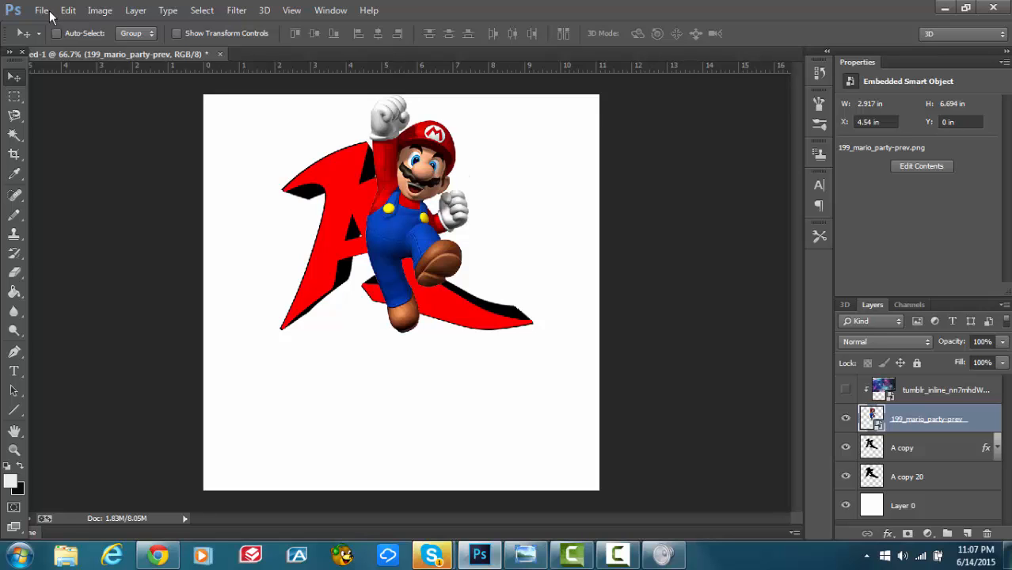
Clip the Mario render to the "A copy" layer and duplicate it as "199_mario_party-prev copy".
right_click(935, 419)
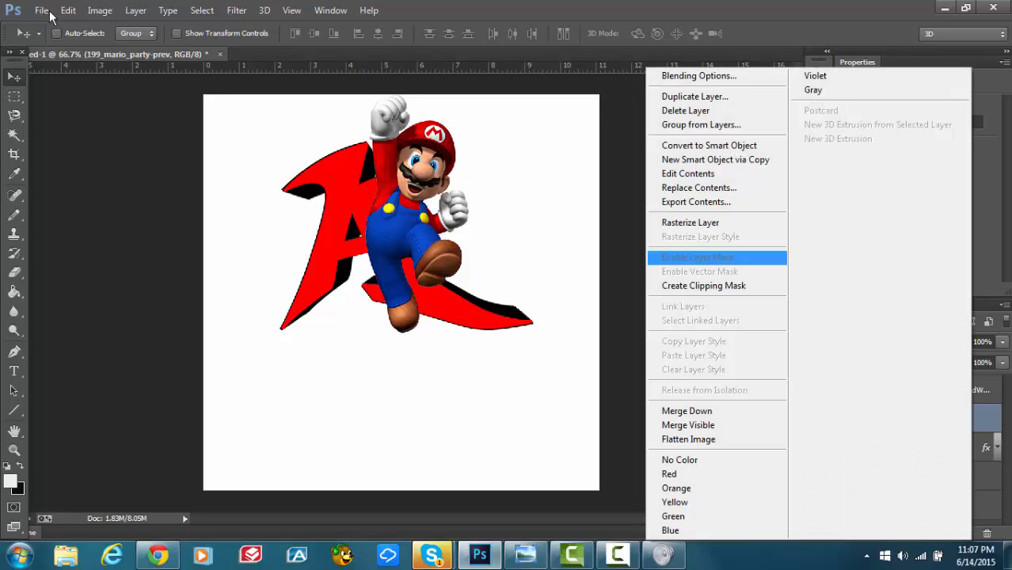
click(700, 285)
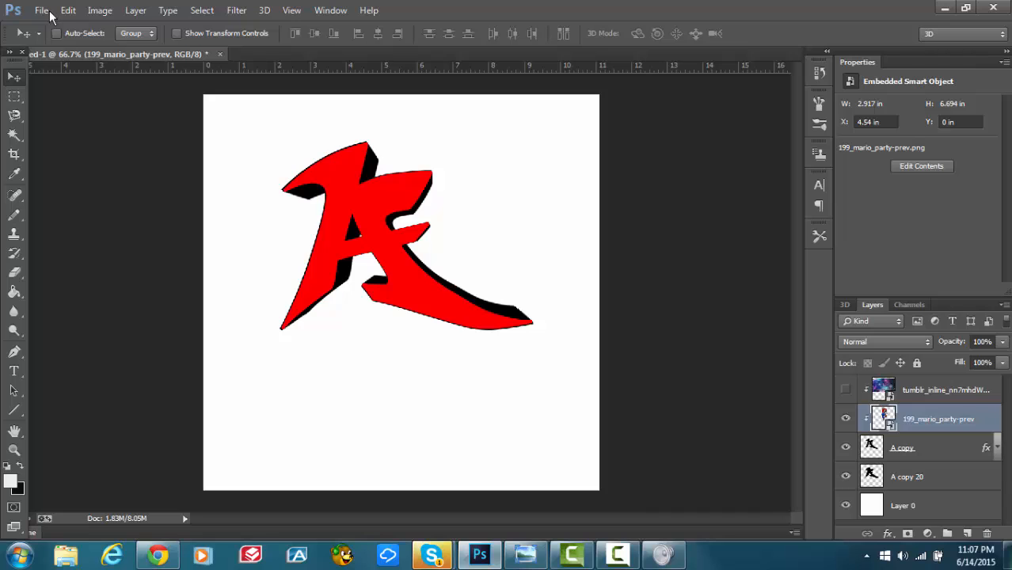
right_click(979, 419)
click(703, 96)
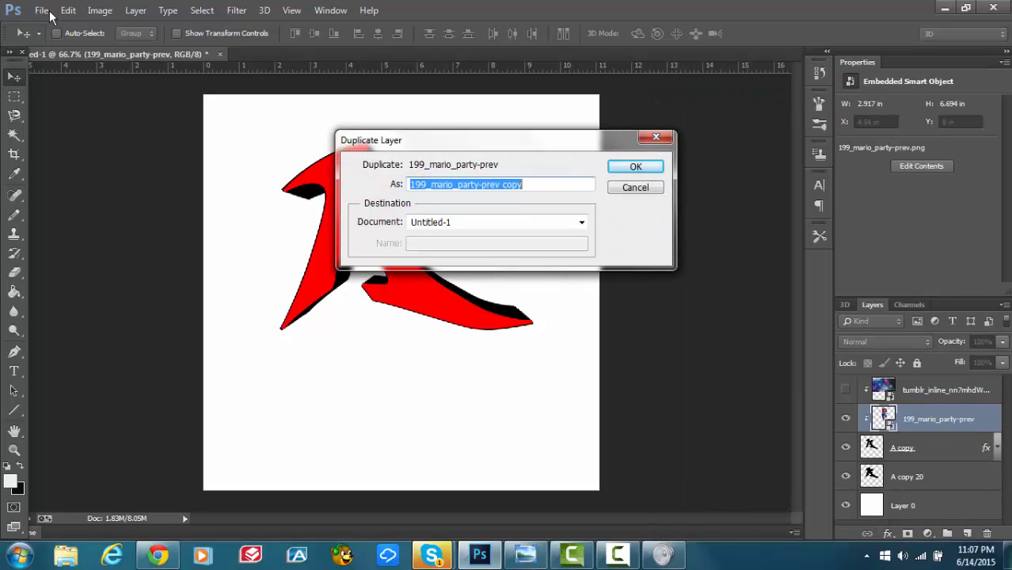
key(Return)
Delete the hidden galaxy layer and release the clipping mask on the duplicate Mario layer.
right_click(971, 390)
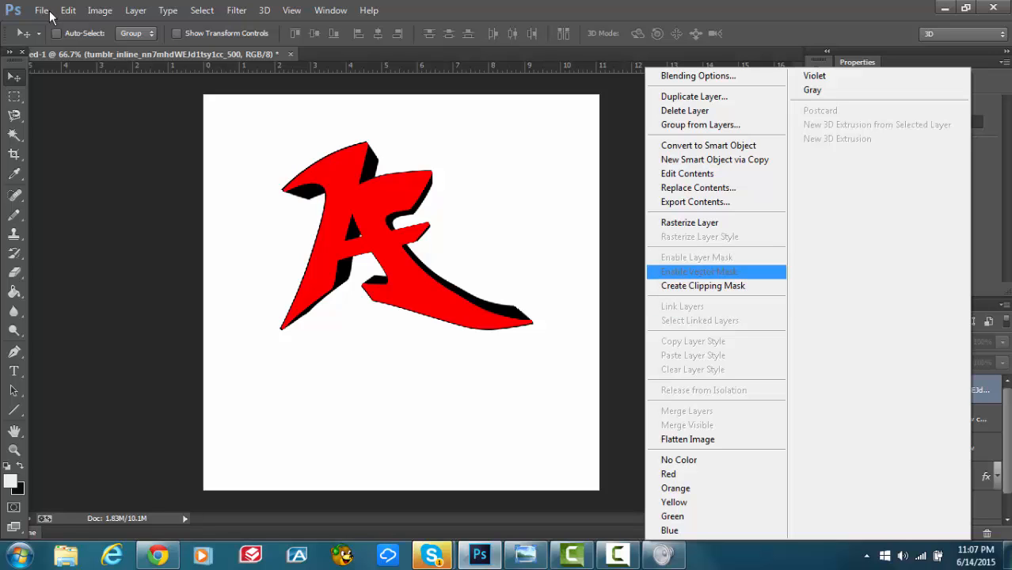
click(684, 110)
key(Return)
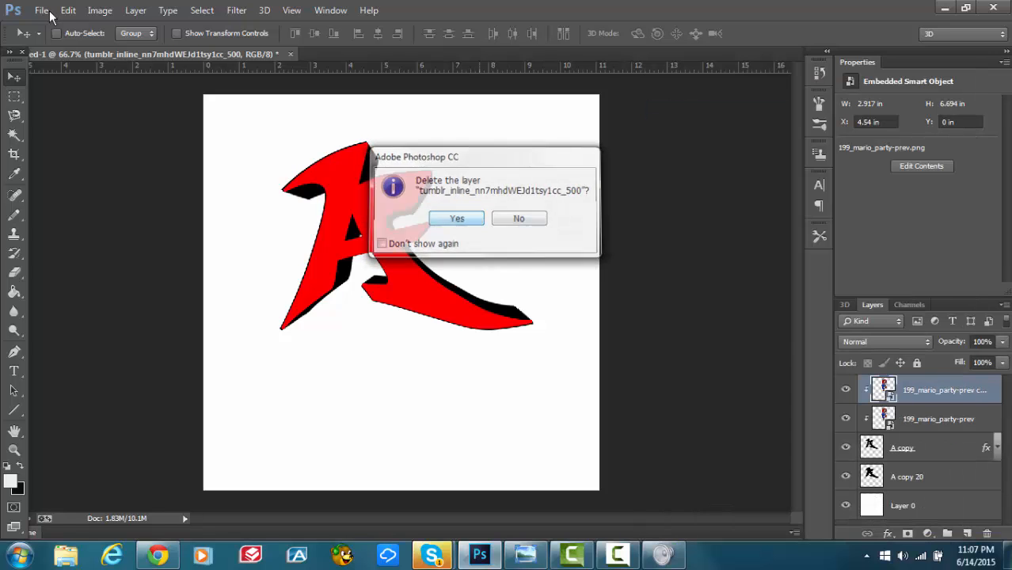
right_click(961, 390)
click(696, 285)
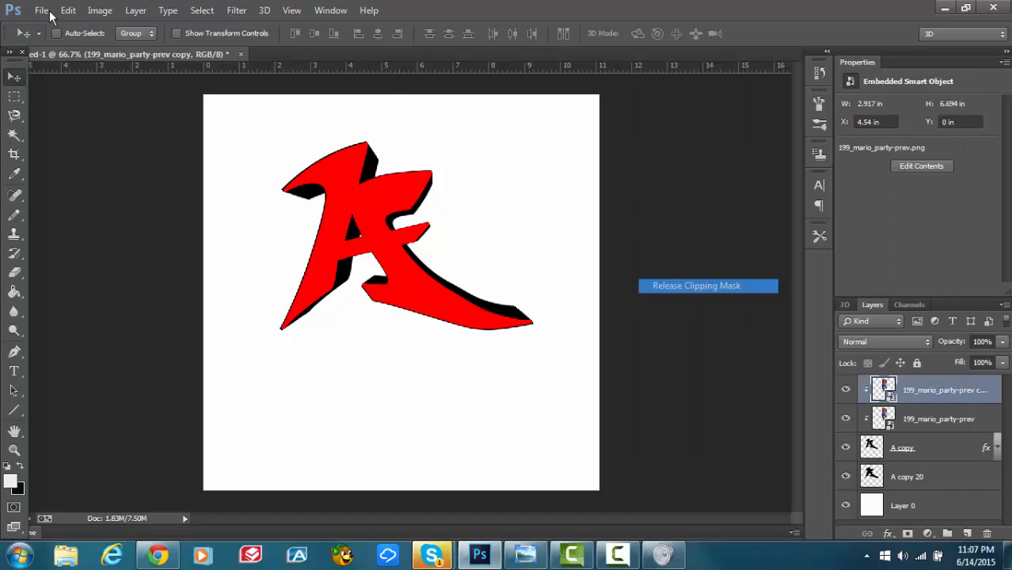
Turn off the Color Overlay effect on the "A copy" layer.
double_click(902, 447)
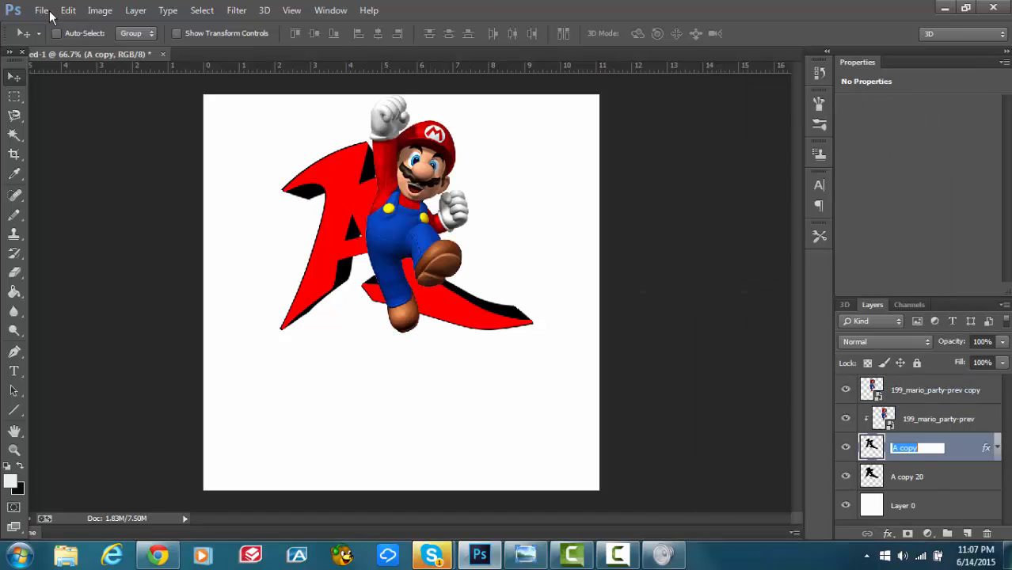
double_click(962, 447)
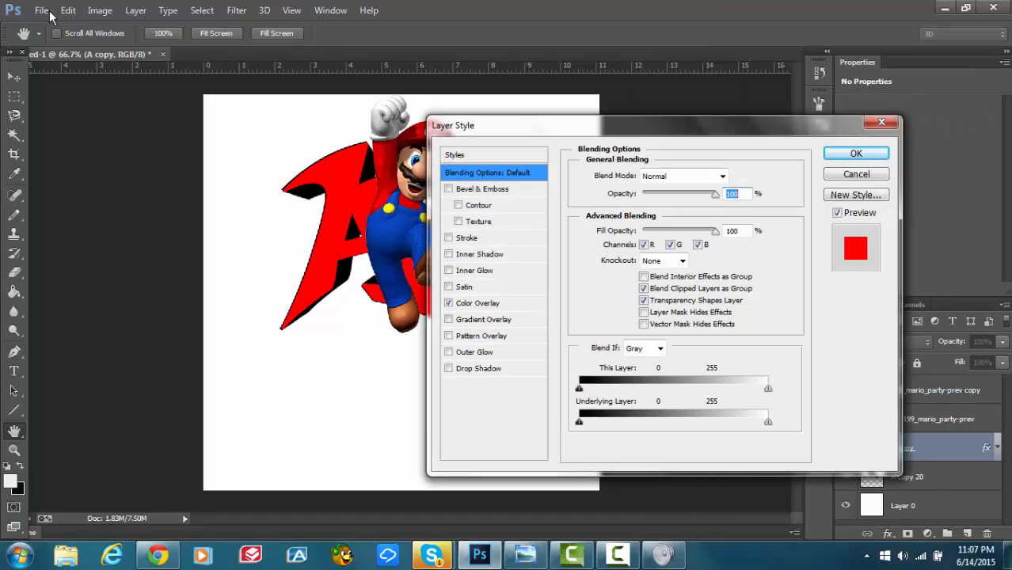
click(449, 302)
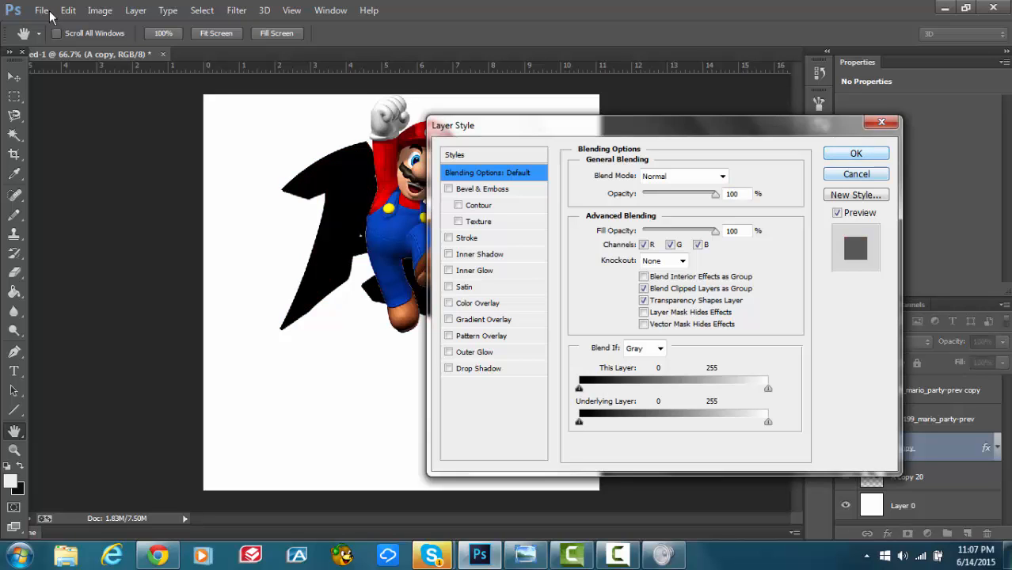
key(Return)
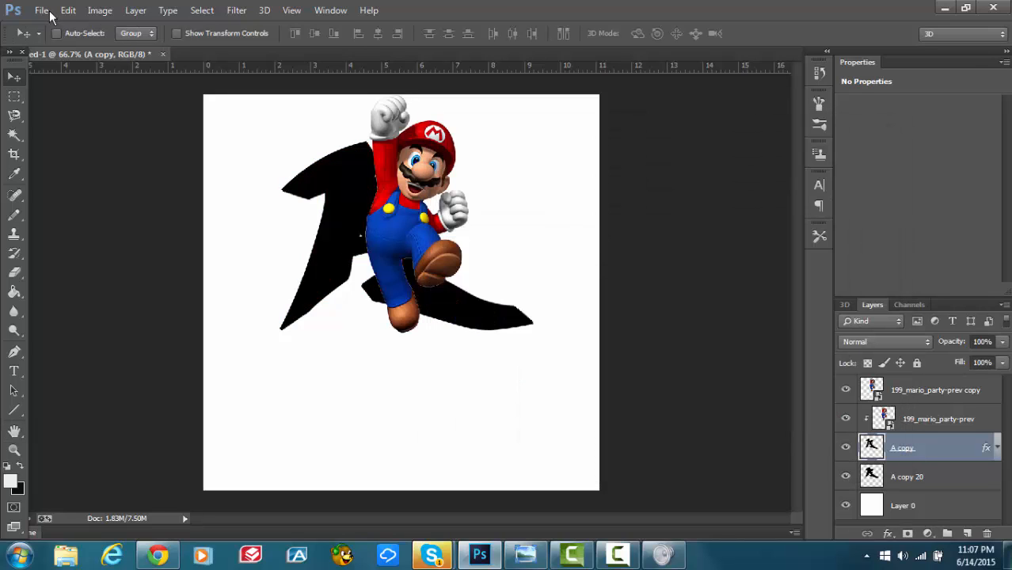
Rasterize the "199_mario_party-prev copy" layer and erase the part of Mario's lower foot that extends past the letter's bottom edge.
click(935, 390)
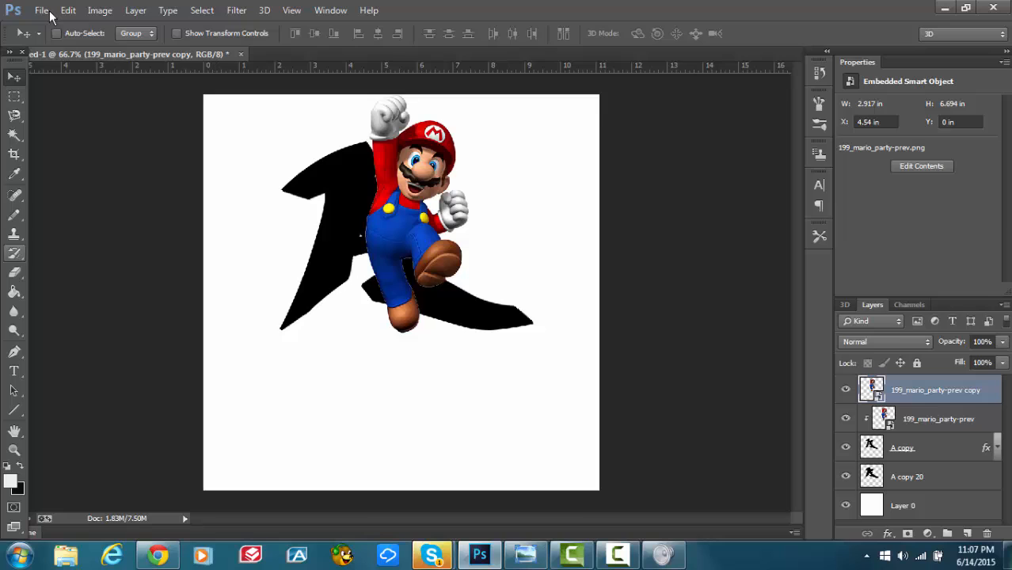
key(e)
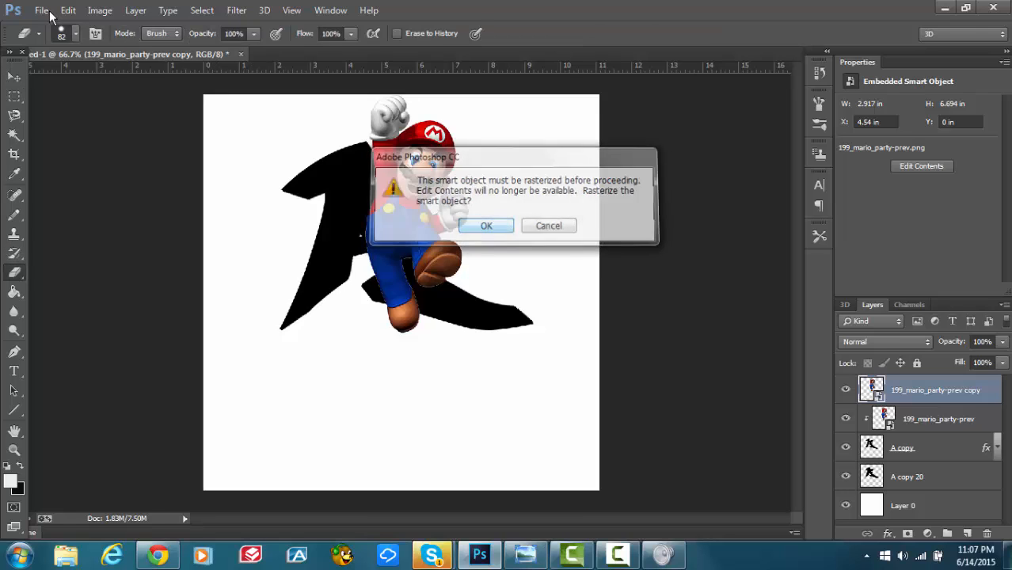
key(Return)
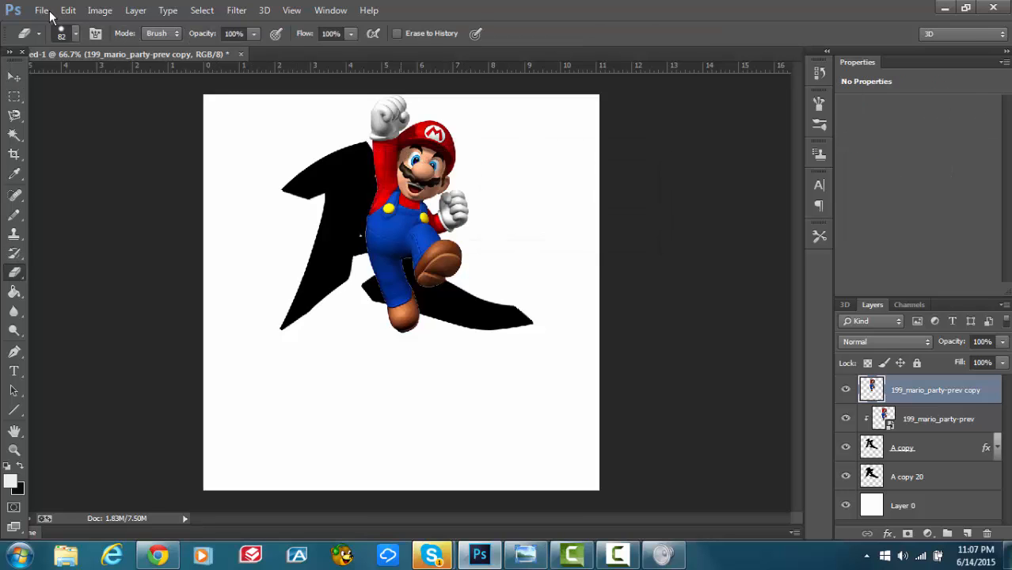
mouse_move(401, 335)
mouse_down()
mouse_move(386, 330)
mouse_move(401, 311)
mouse_move(414, 320)
mouse_up()
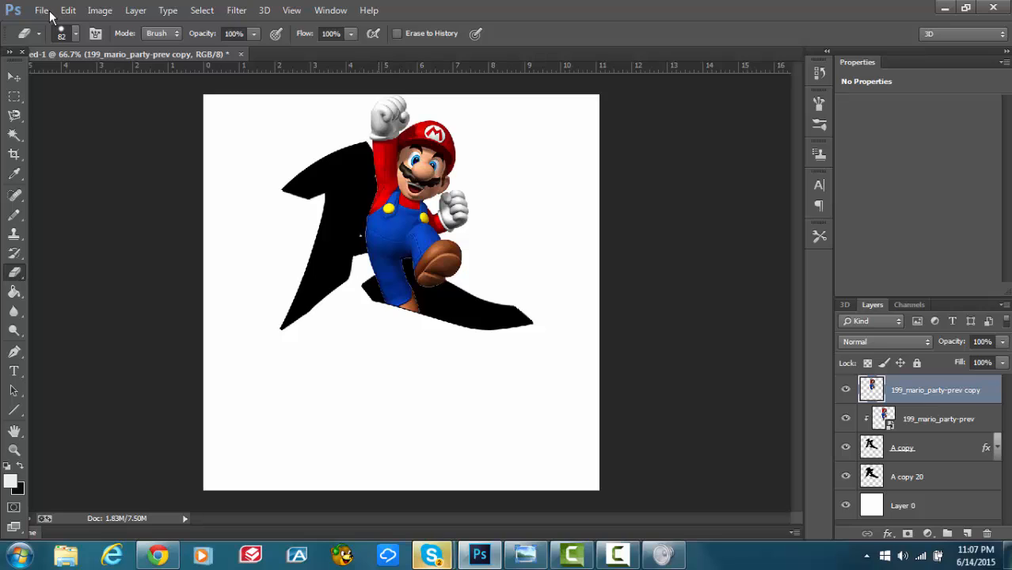
key(v)
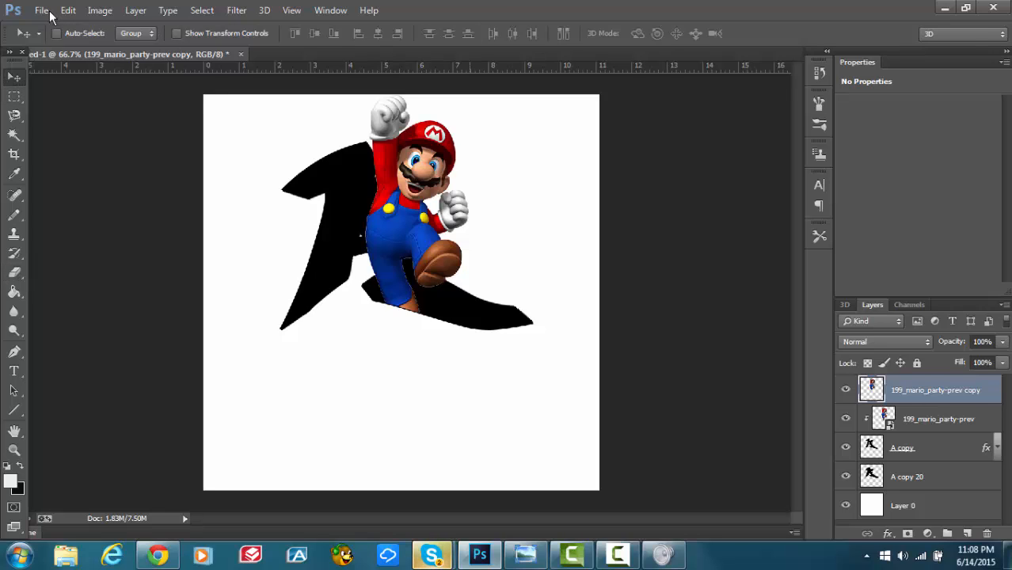
Switch to Chrome and search Google Images for "mario background png".
key(alt+Tab)
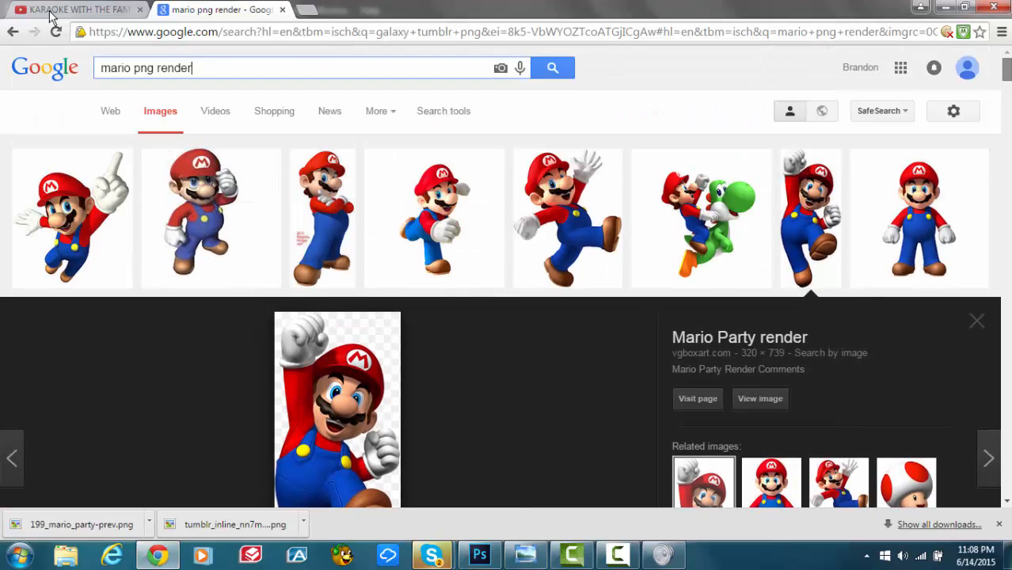
key(ctrl+shift+Left)
key(ctrl+shift+Left)
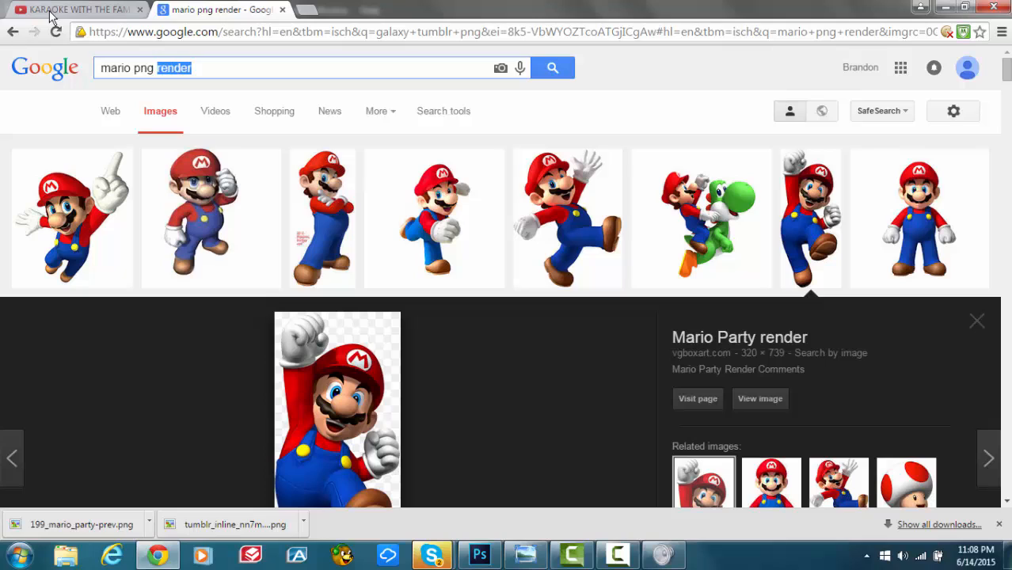
text(b)
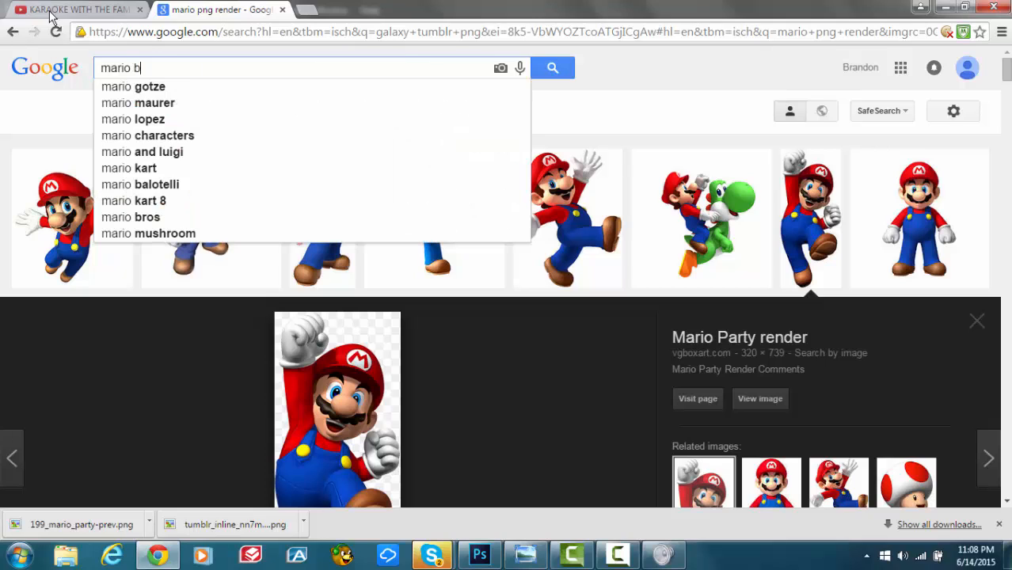
text(ackgr)
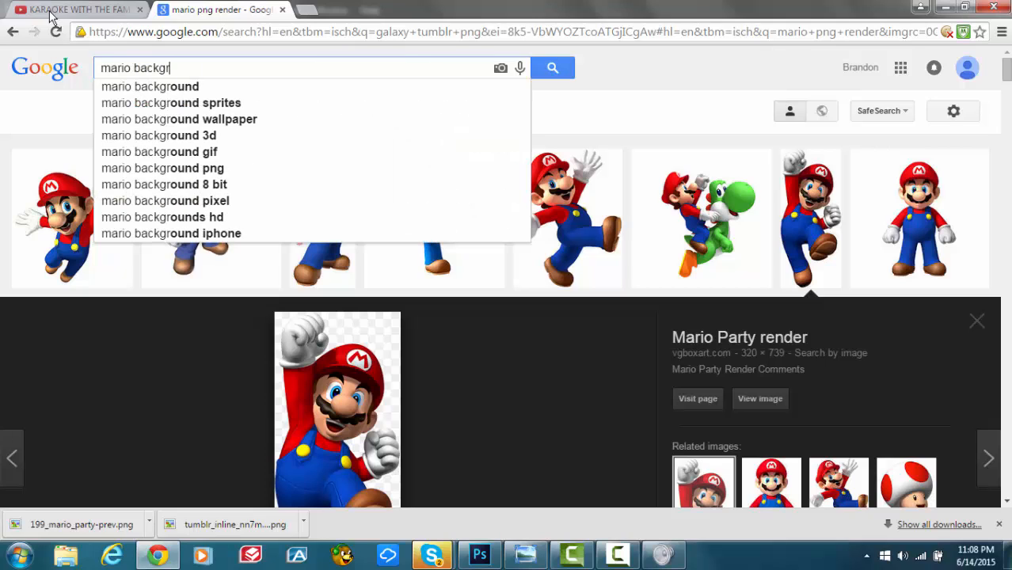
text(ound png)
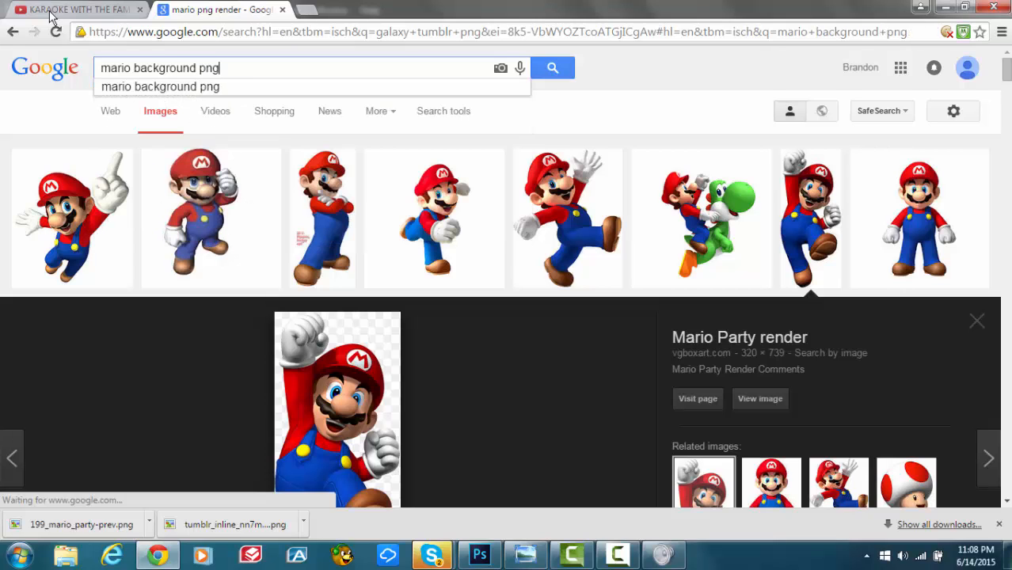
key(Return)
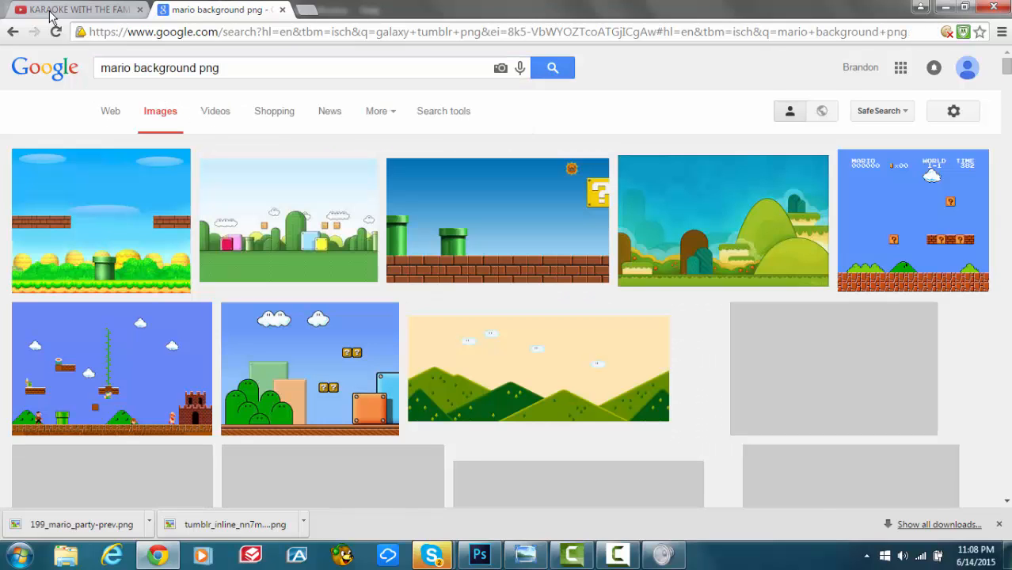
Open the page of the green-hills "Mario Backgrounds" image and save the picture to the Desktop as 1797175.png.
click(288, 219)
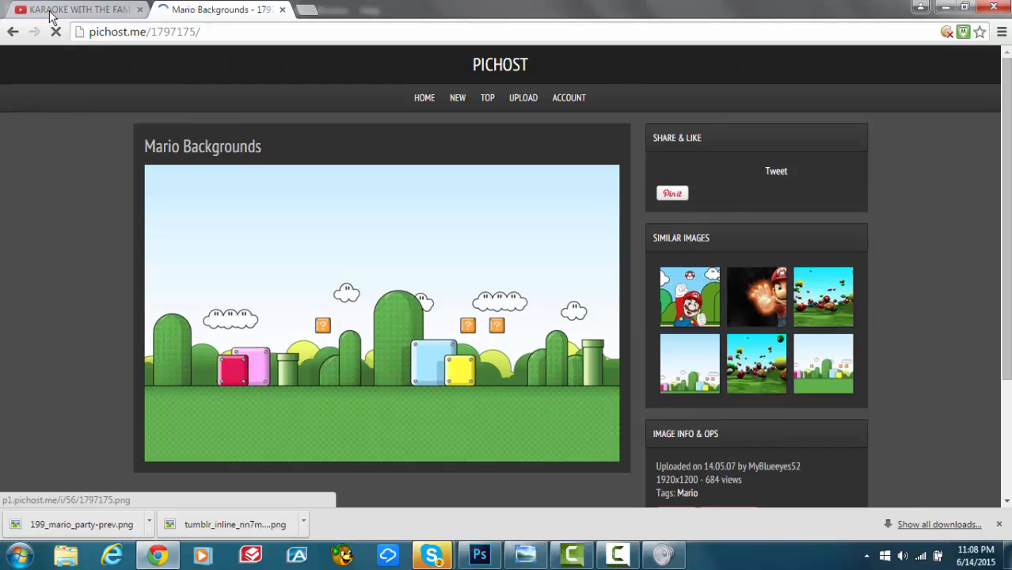
right_click(424, 239)
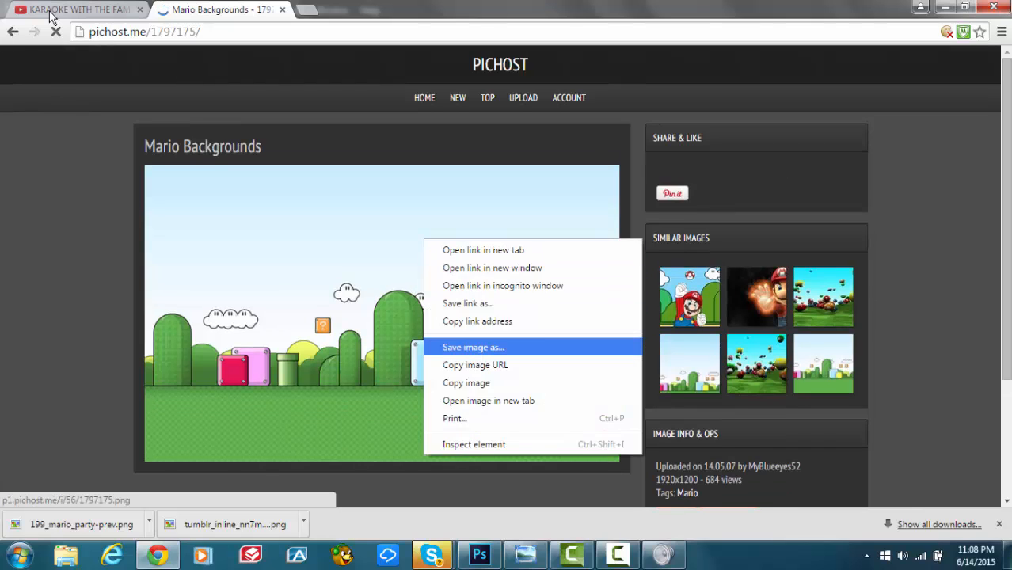
key(Return)
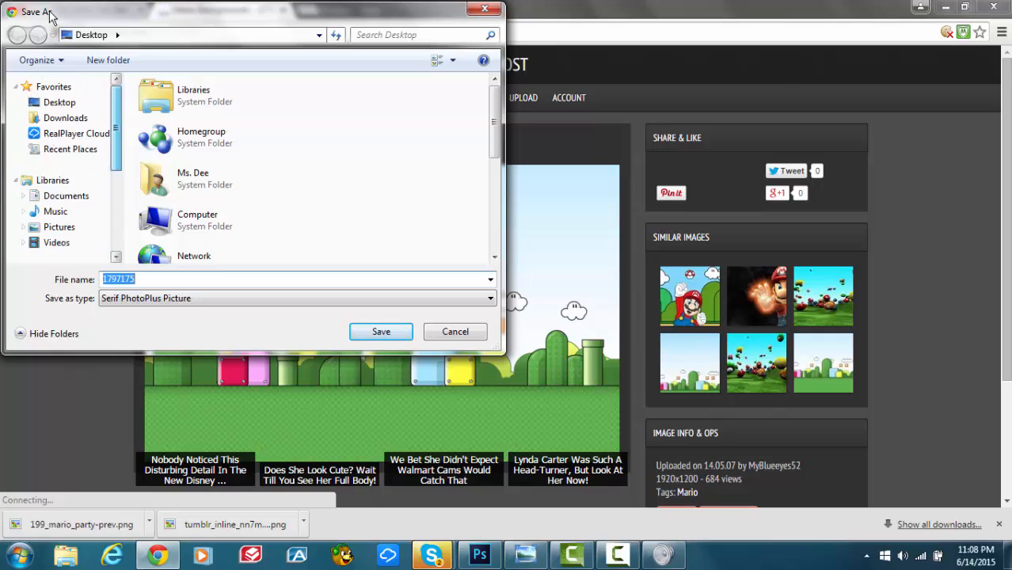
key(Return)
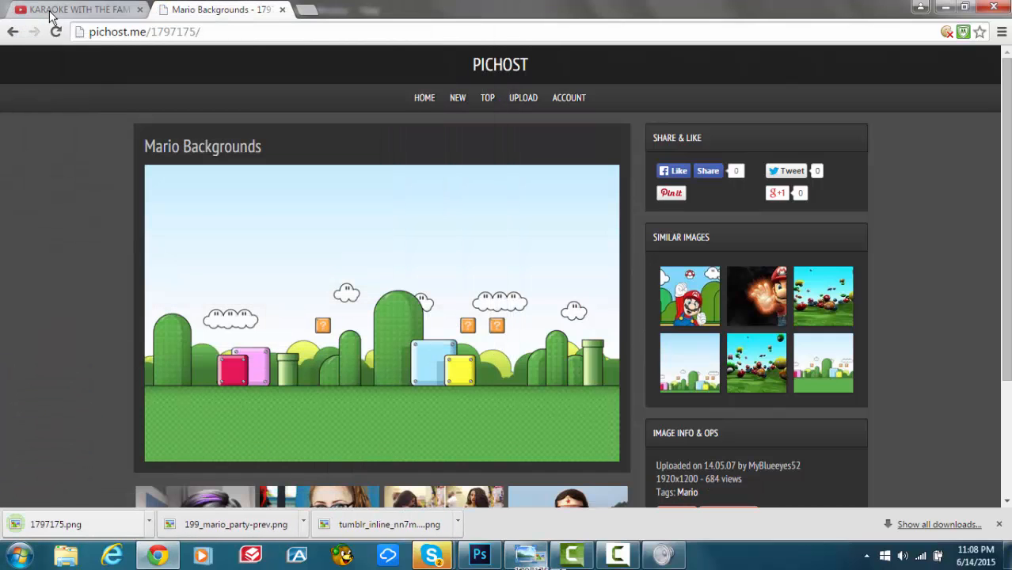
Place 1797175.png over the letter in the Photoshop document and clip it to "A copy", beneath the clipped Mario render.
key(alt+Tab)
drag(478, 558, 378, 224)
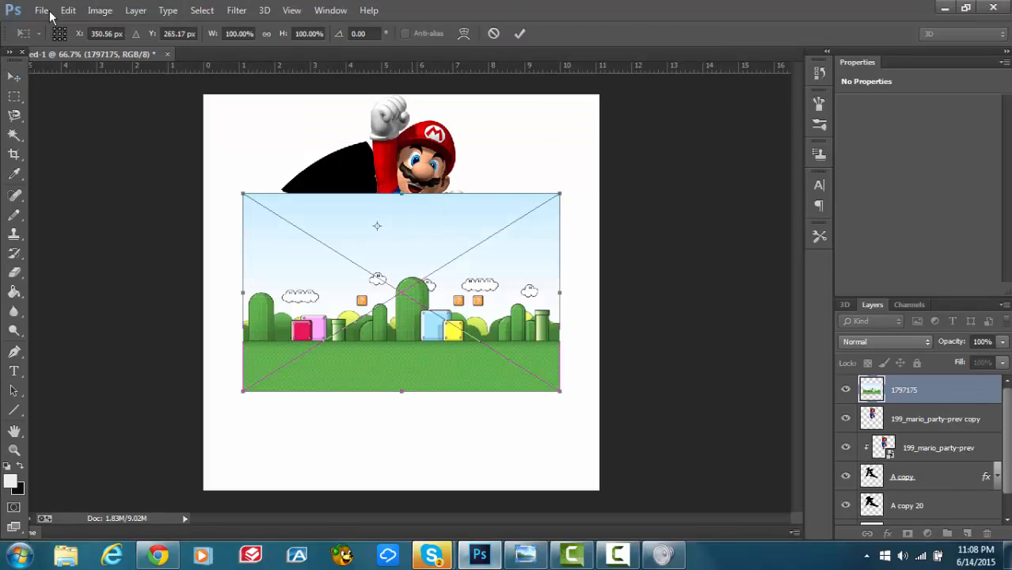
drag(415, 291, 396, 230)
key(Return)
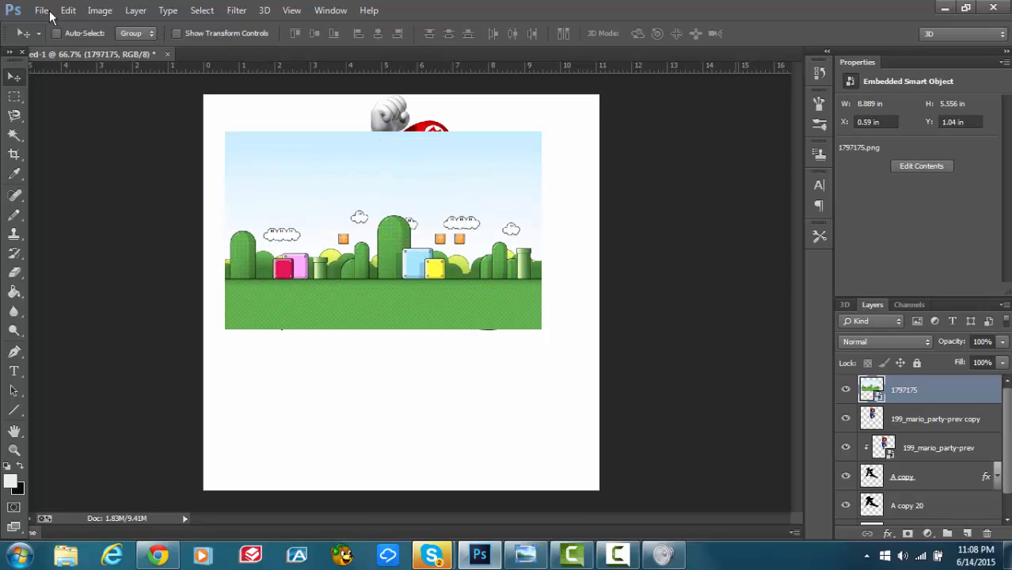
key(ctrl+bracketleft)
key(ctrl+bracketleft)
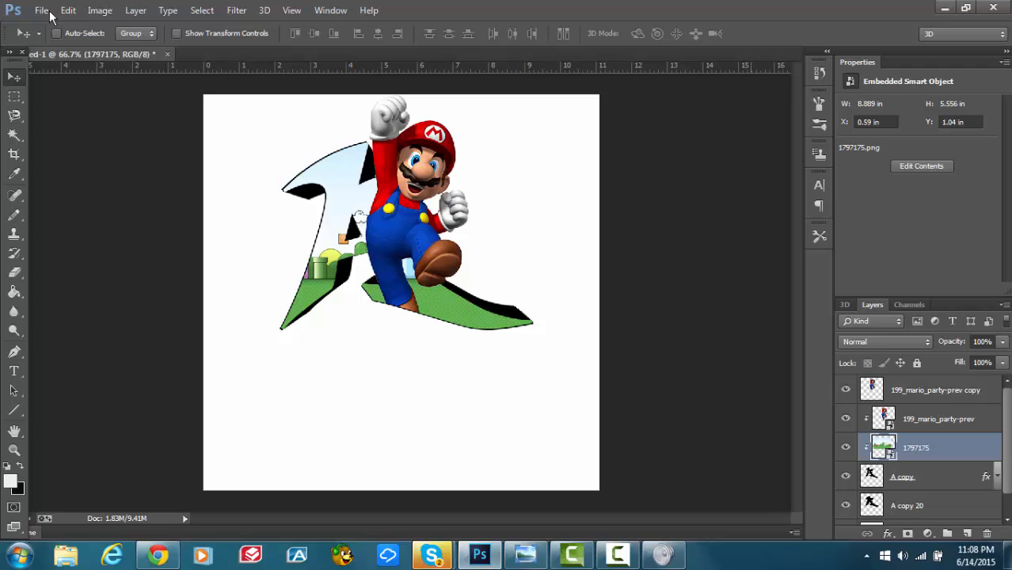
Select all logo layers together, from "199_mario_party-prev copy" down to "A copy 20", leaving out Layer 0.
key(alt+shift+period)
key(shift+alt+bracketright)
key(shift+alt+bracketright)
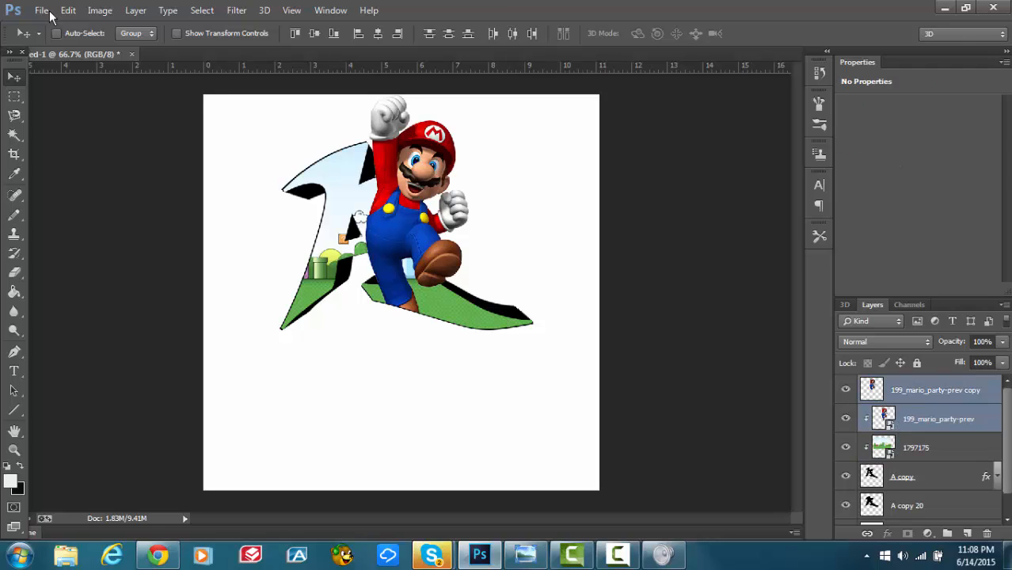
key(shift+alt+bracketleft)
key(shift+alt+bracketleft)
scroll(918, 449, down, 2)
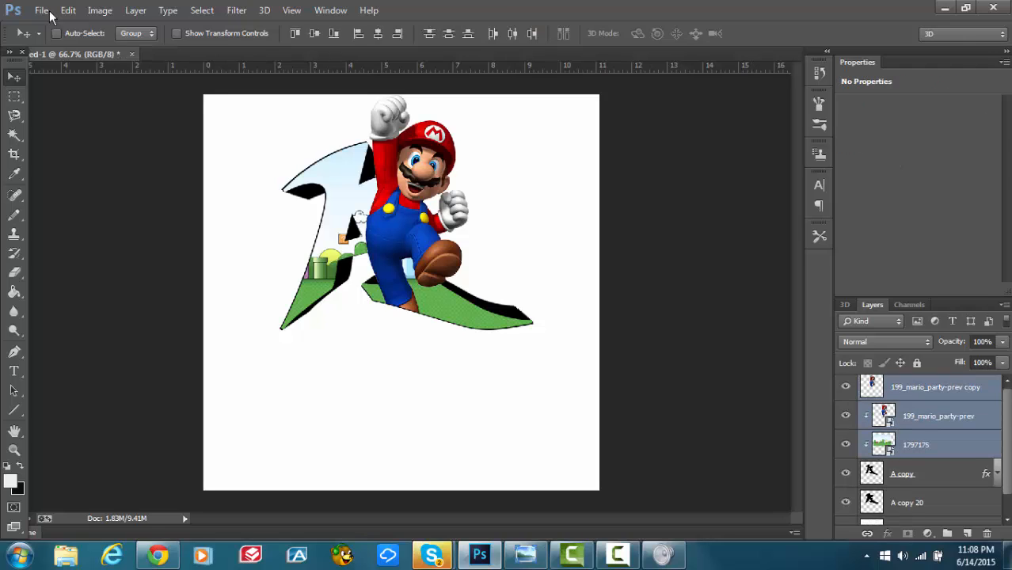
key(shift+alt+bracketleft)
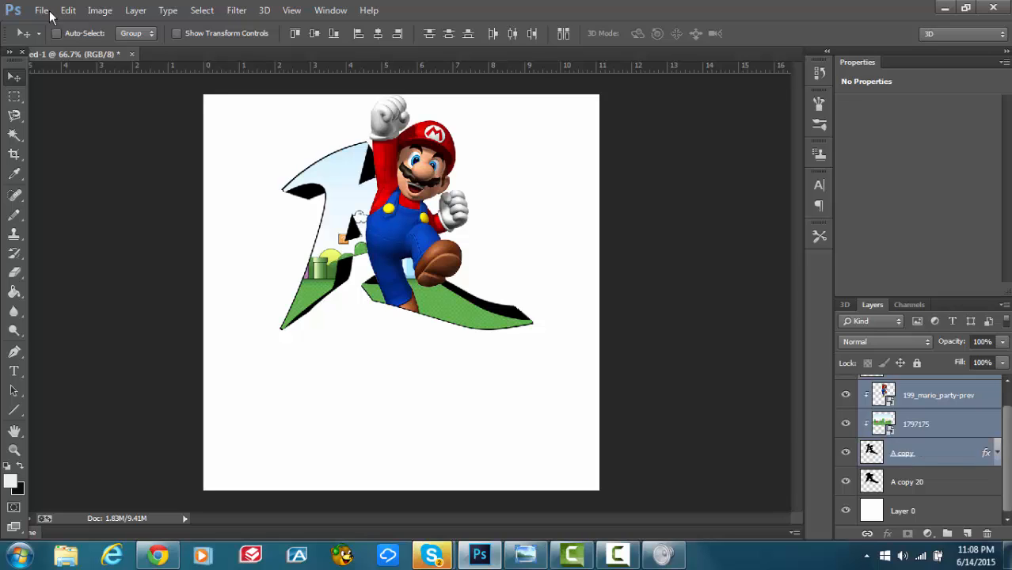
key(shift+alt+bracketleft)
key(ctrl+t)
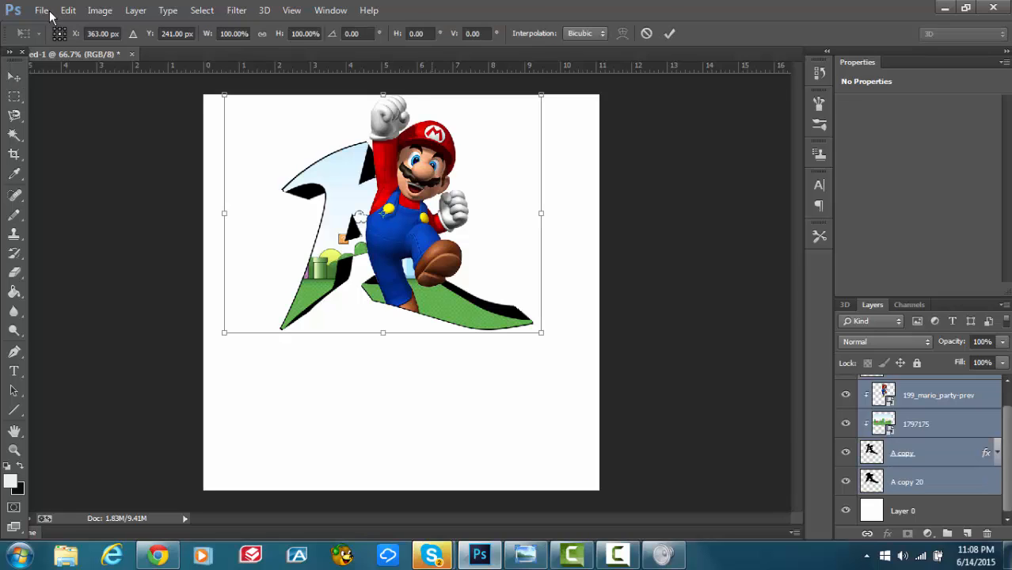
drag(541, 332, 562, 344)
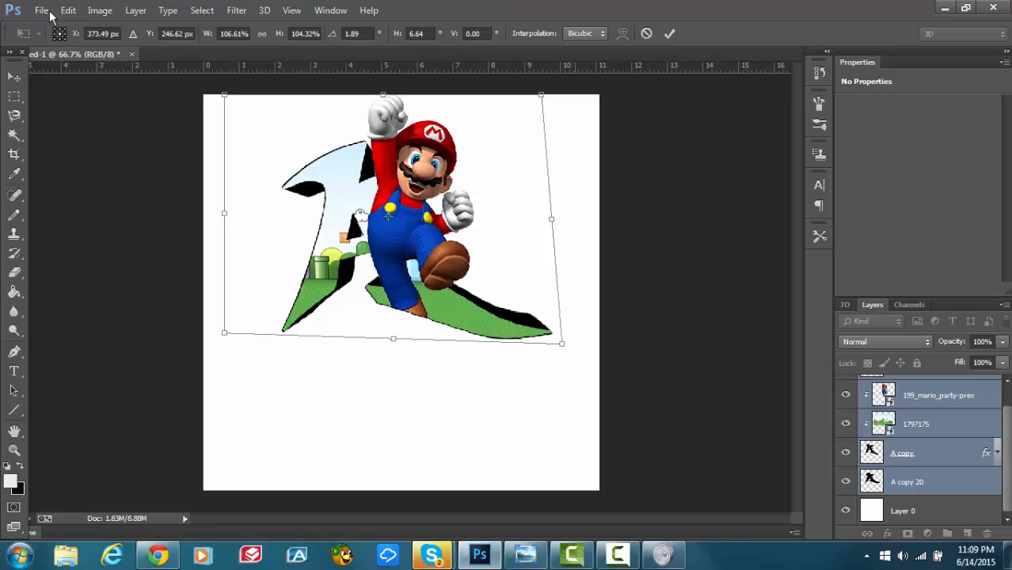
key(Escape)
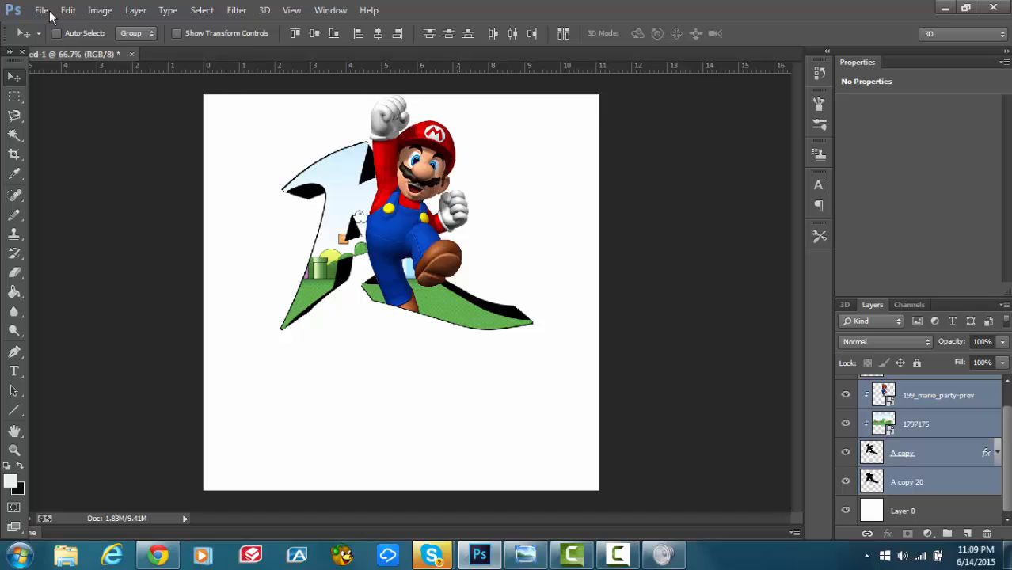
Scale the selected logo layers up to about 117% and centre them at about X 401 px, Y 327.5 px.
key(ctrl+t)
drag(541, 333, 594, 372)
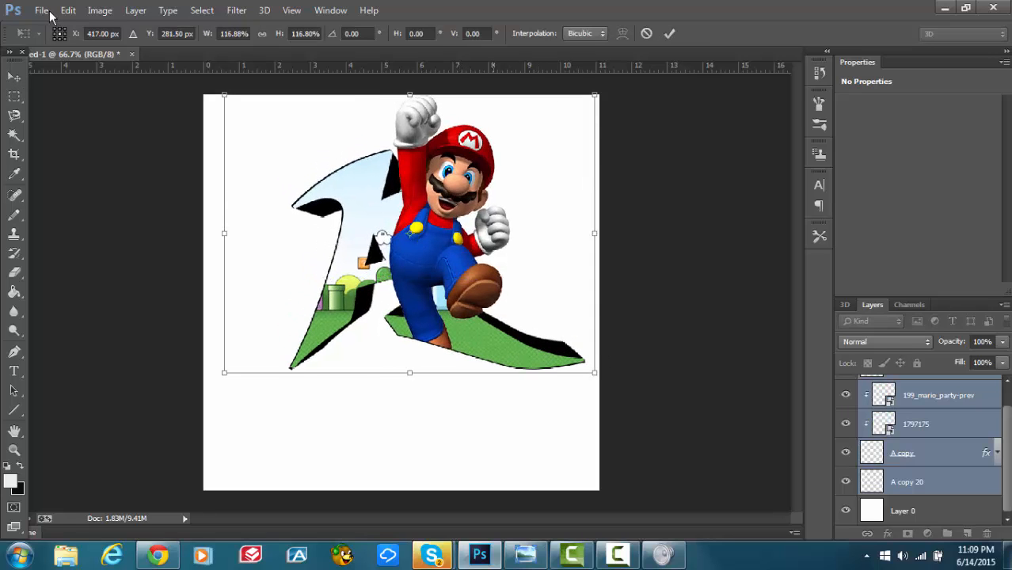
drag(506, 289, 497, 312)
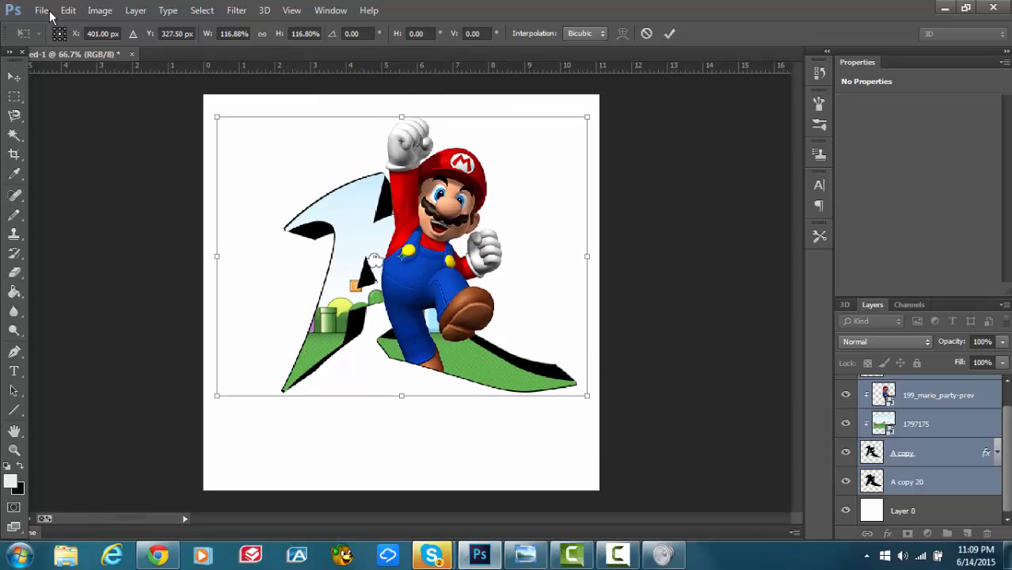
click(669, 33)
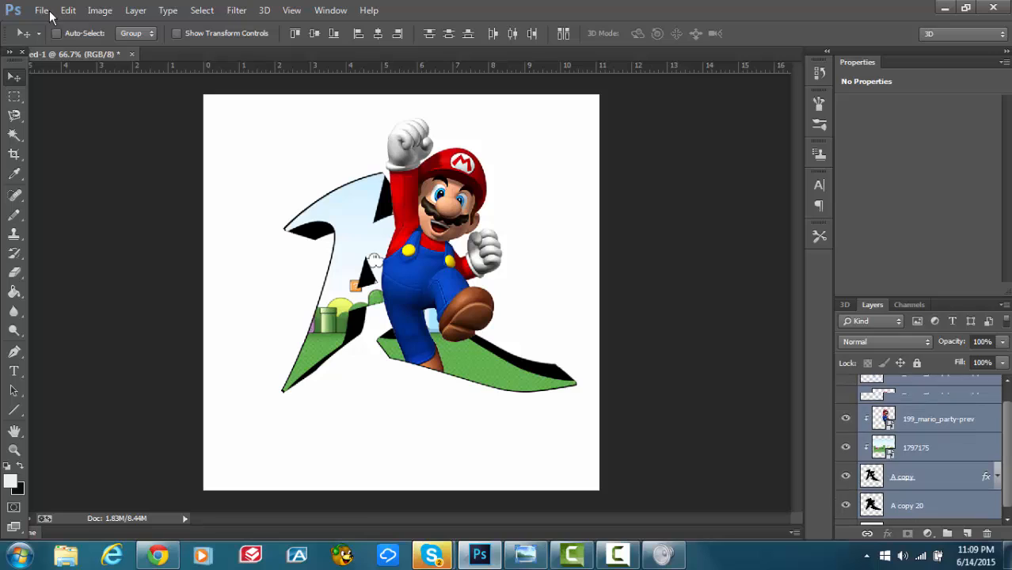
Add the text "AFFEXOG" directly above Layer 0, placed below the letter, in the BatmanForeverA... font at 167 pt.
key(ctrl+z)
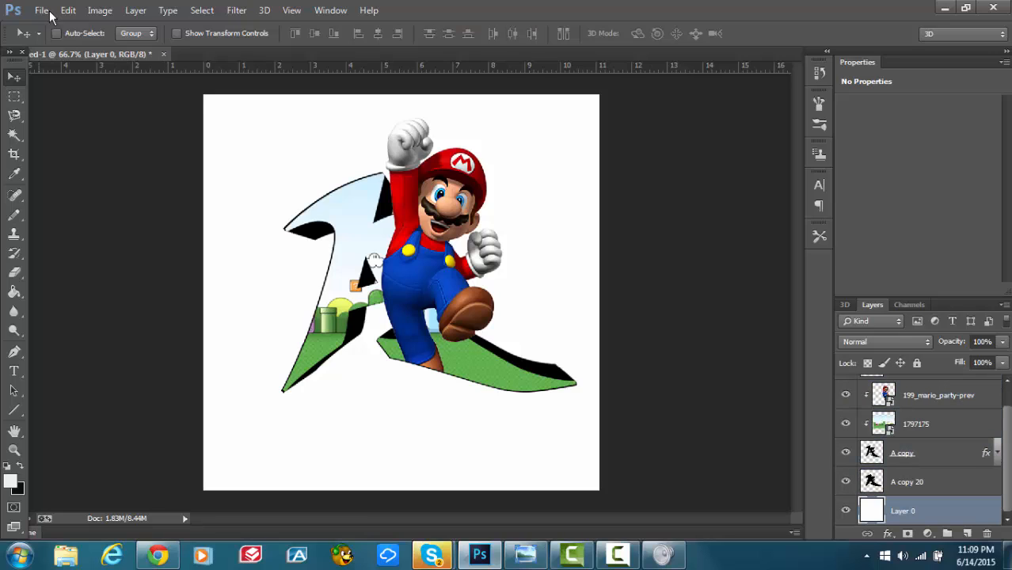
click(13, 370)
click(333, 438)
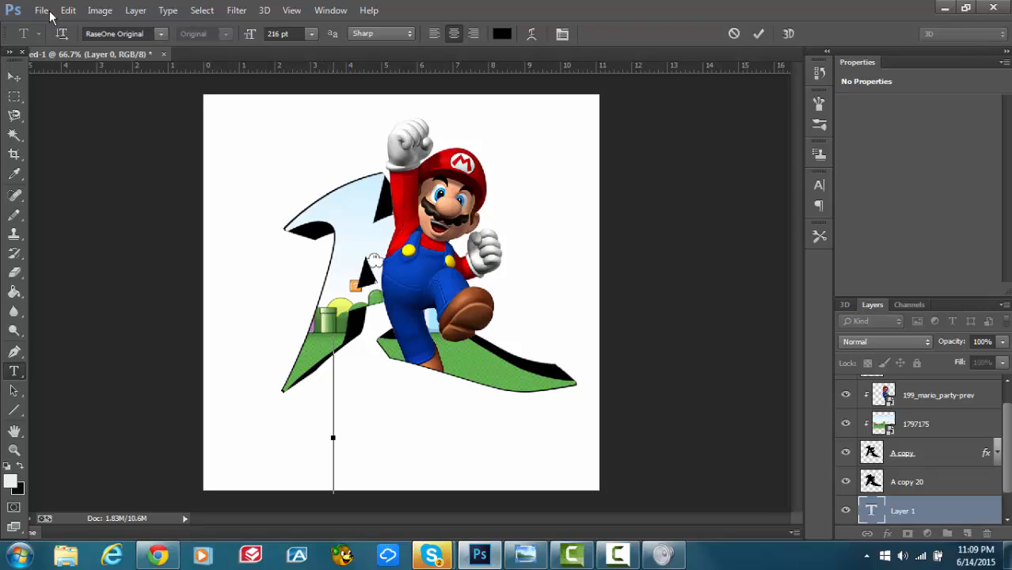
drag(250, 34, 213, 34)
click(115, 34)
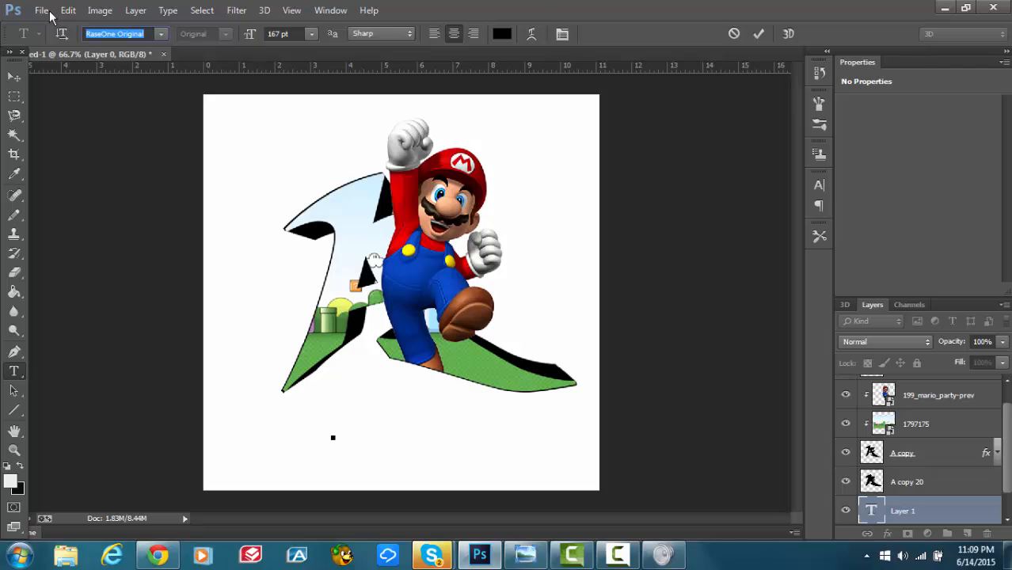
text(BatmanForeverA...)
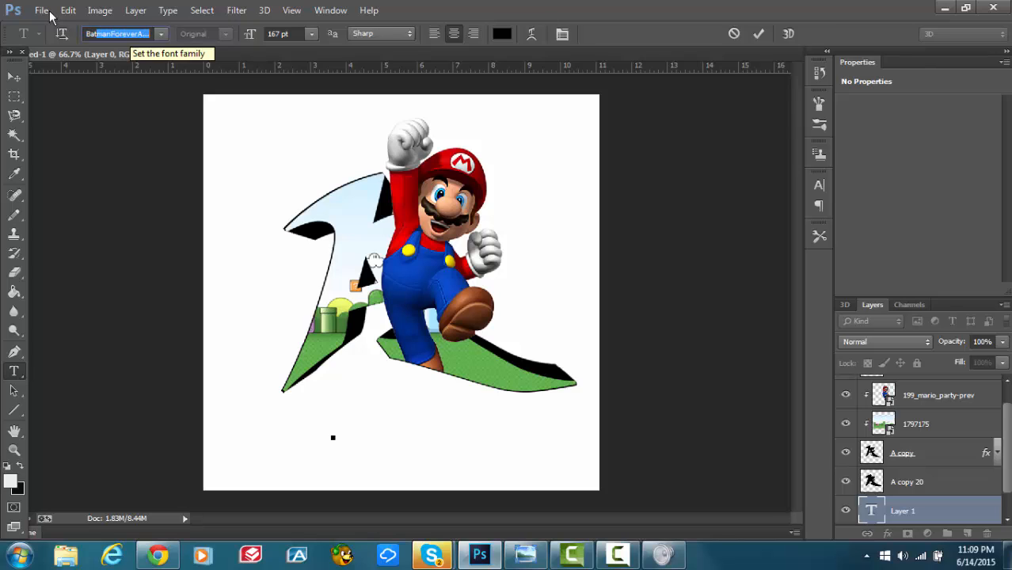
key(Return)
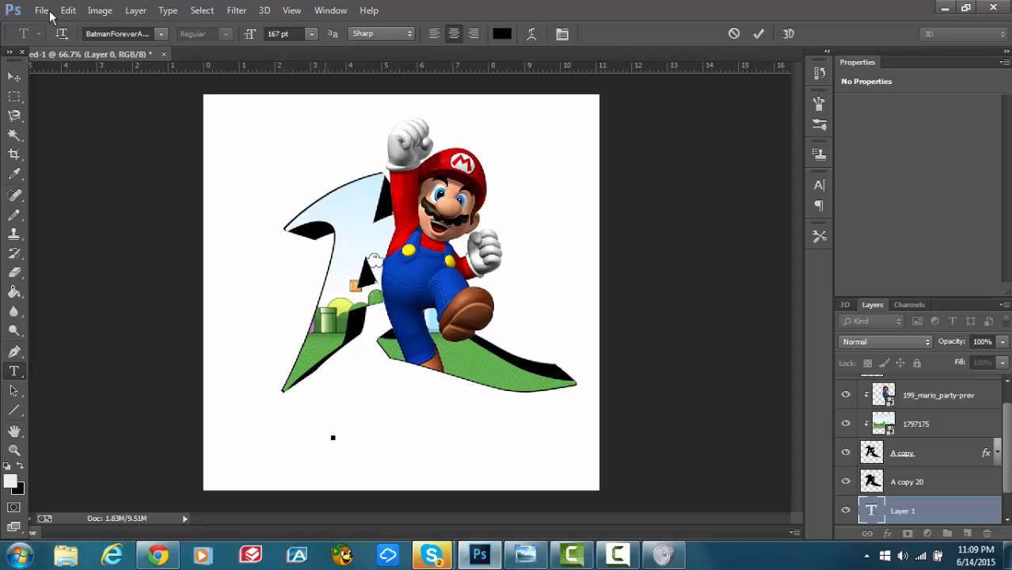
text(AFFE)
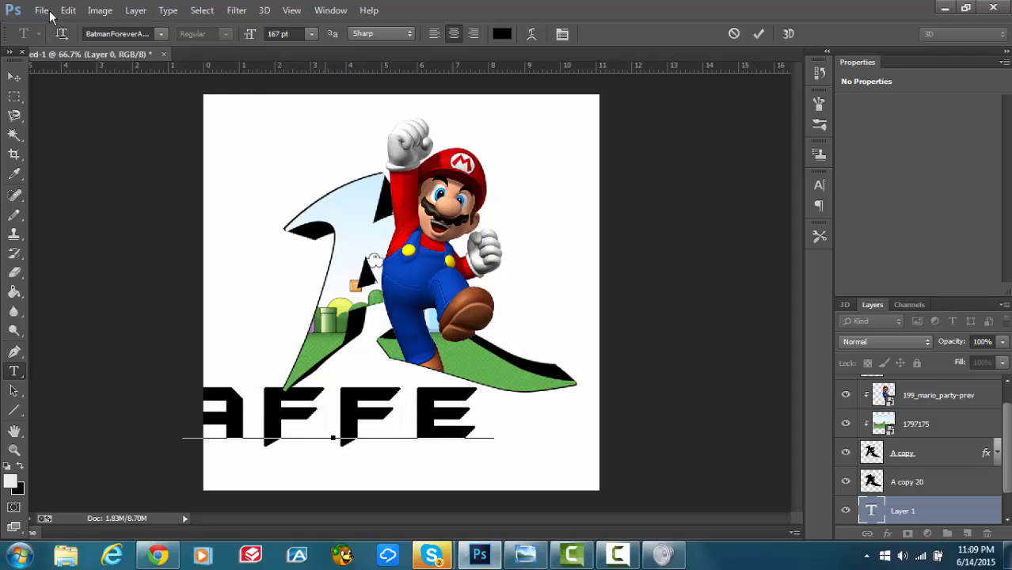
text(XOG)
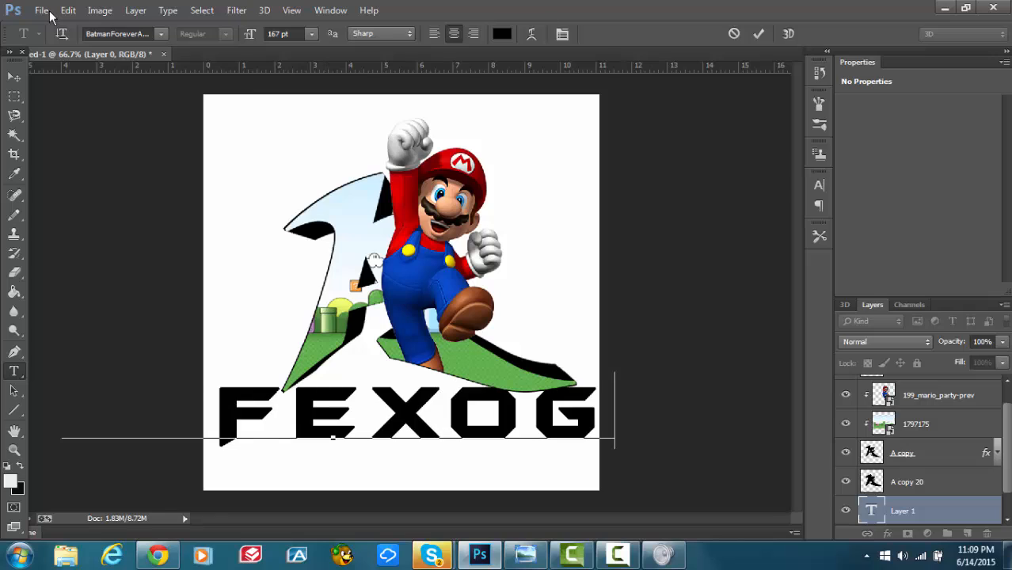
key(ctrl+Return)
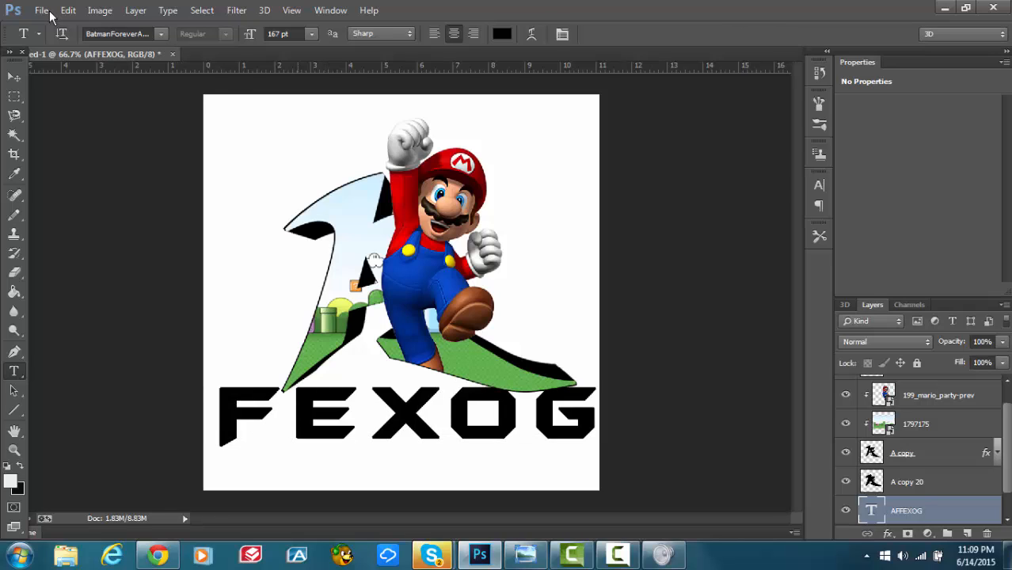
key(v)
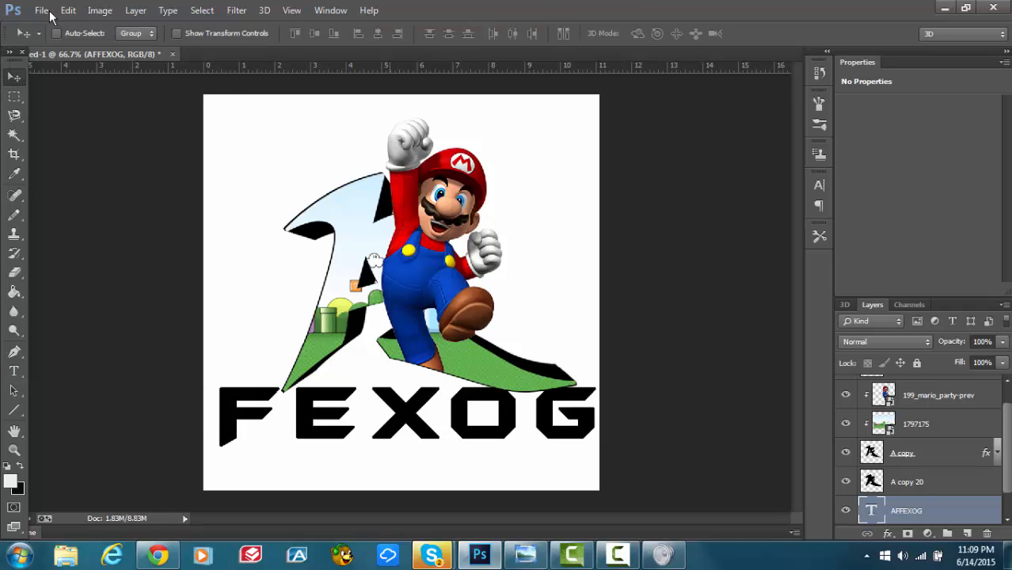
key(ctrl+t)
drag(614, 448, 499, 432)
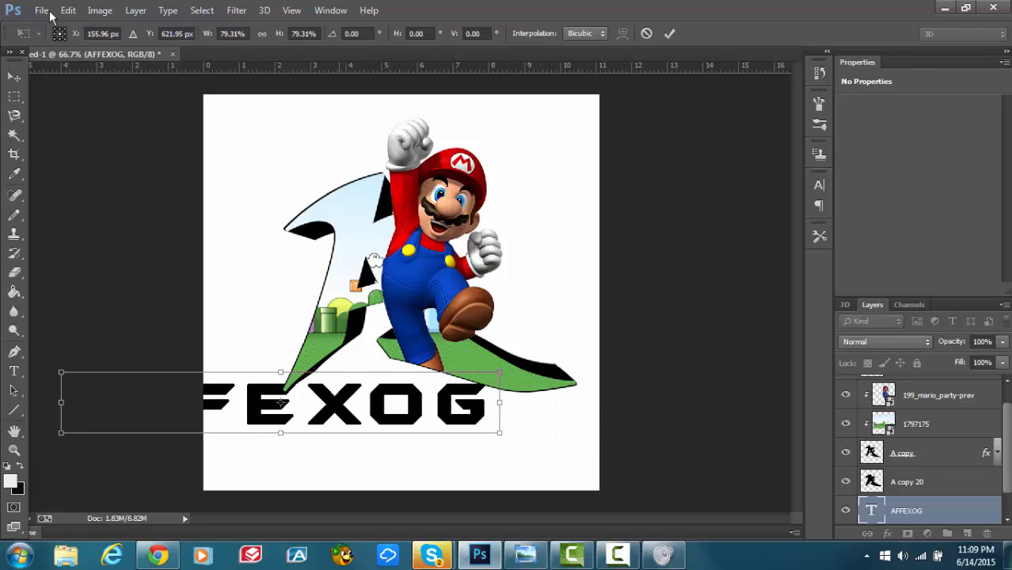
drag(391, 424, 512, 456)
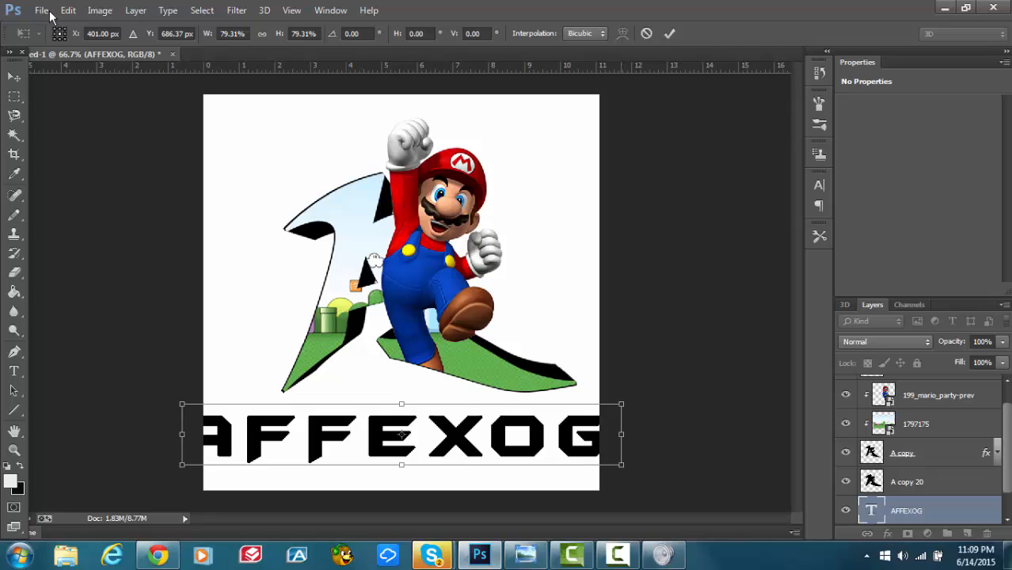
drag(622, 464, 483, 425)
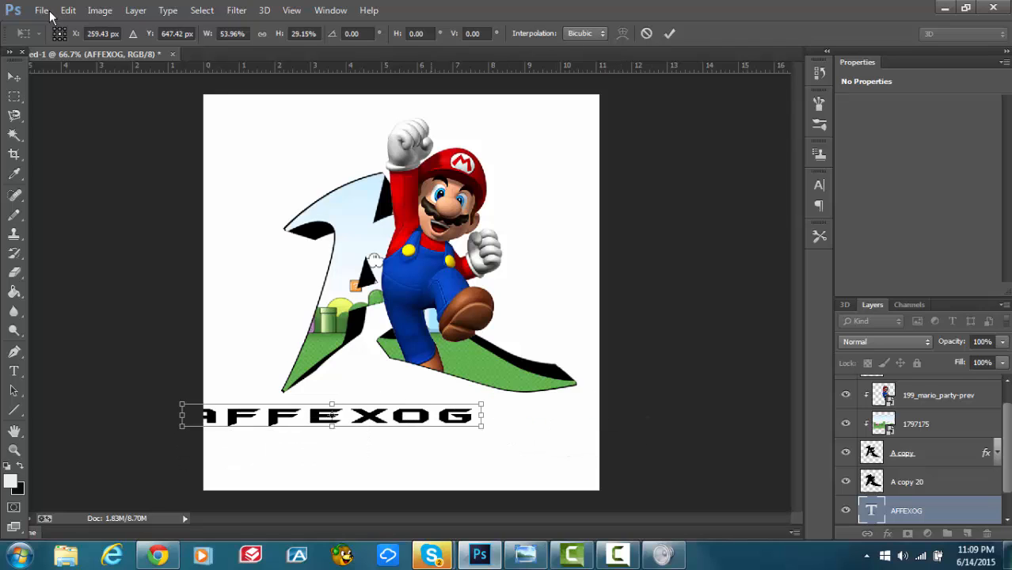
drag(333, 415, 427, 438)
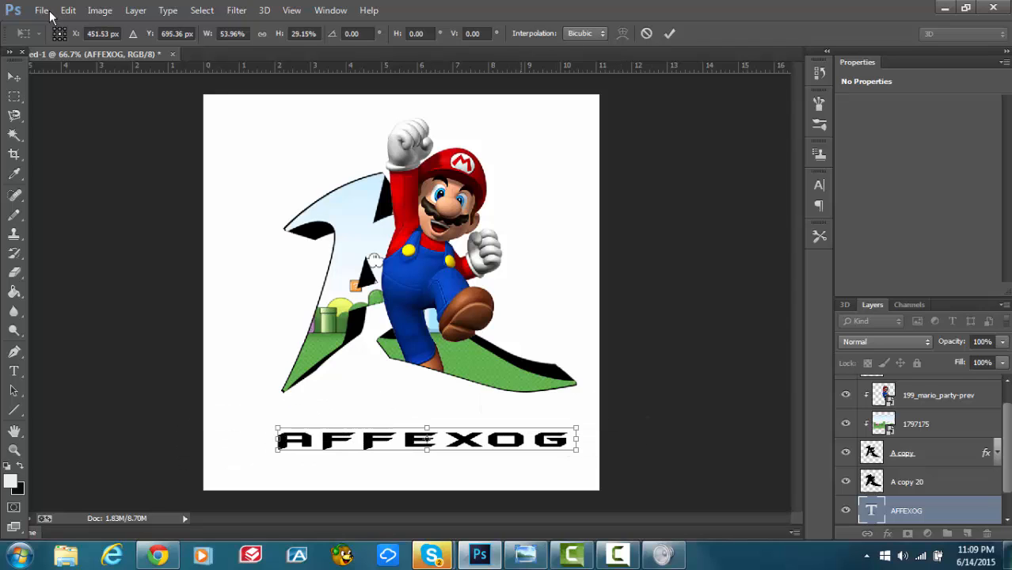
click(646, 33)
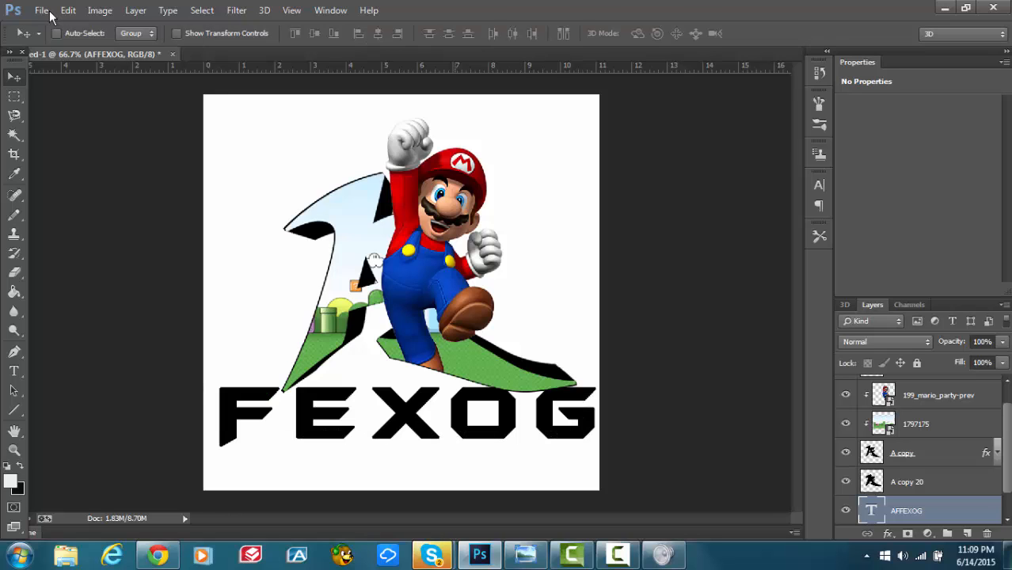
Scale the AFFEXOG text proportionally to about 47.87% and centre it on the canvas below the letter A.
key(ctrl+t)
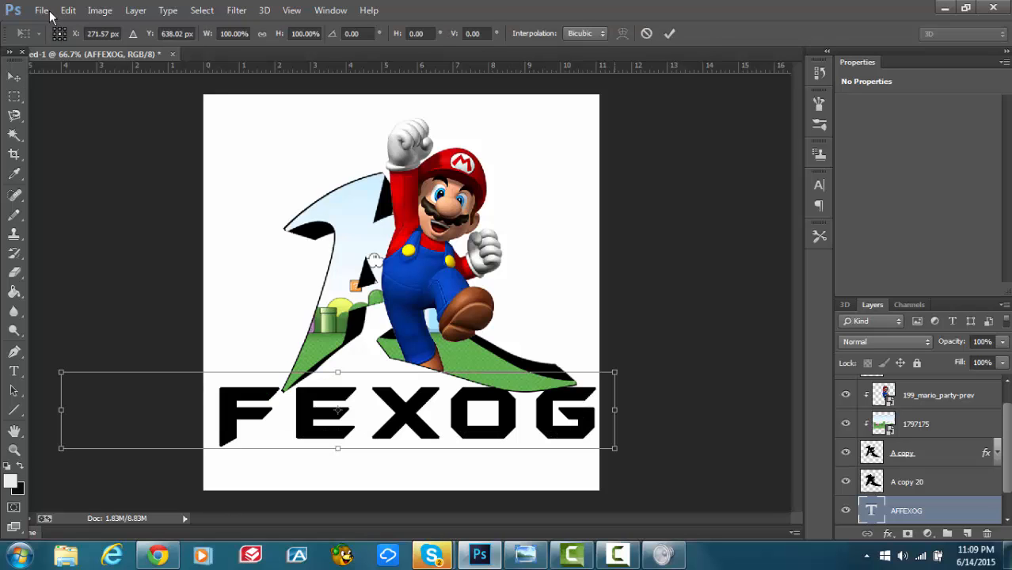
drag(599, 438, 323, 413)
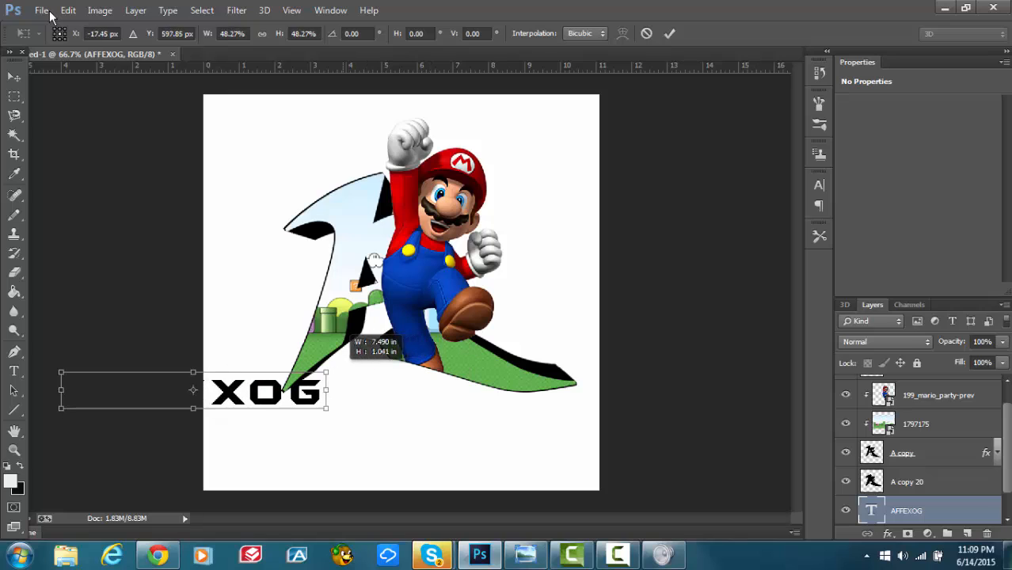
drag(190, 392, 410, 437)
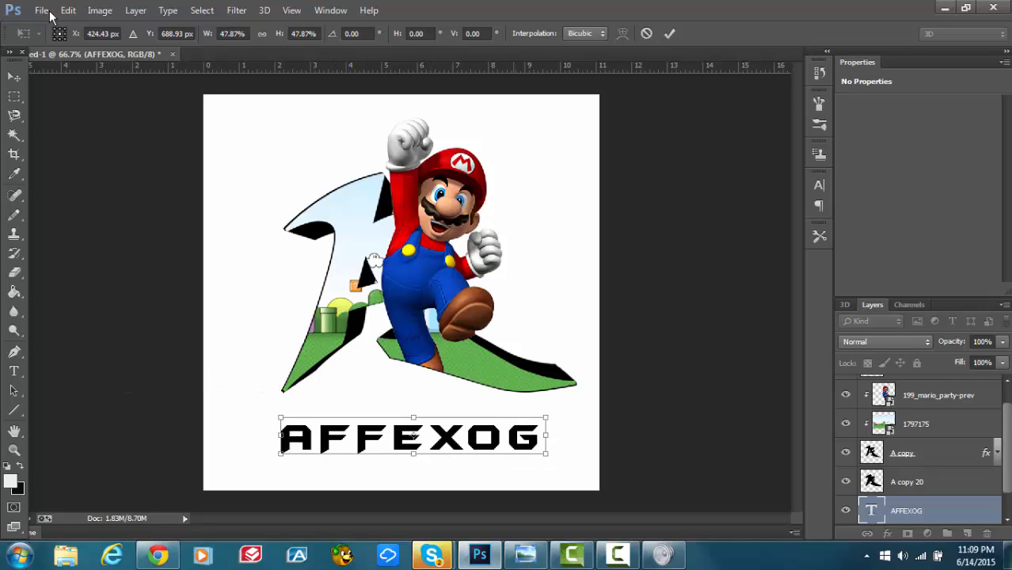
key(Return)
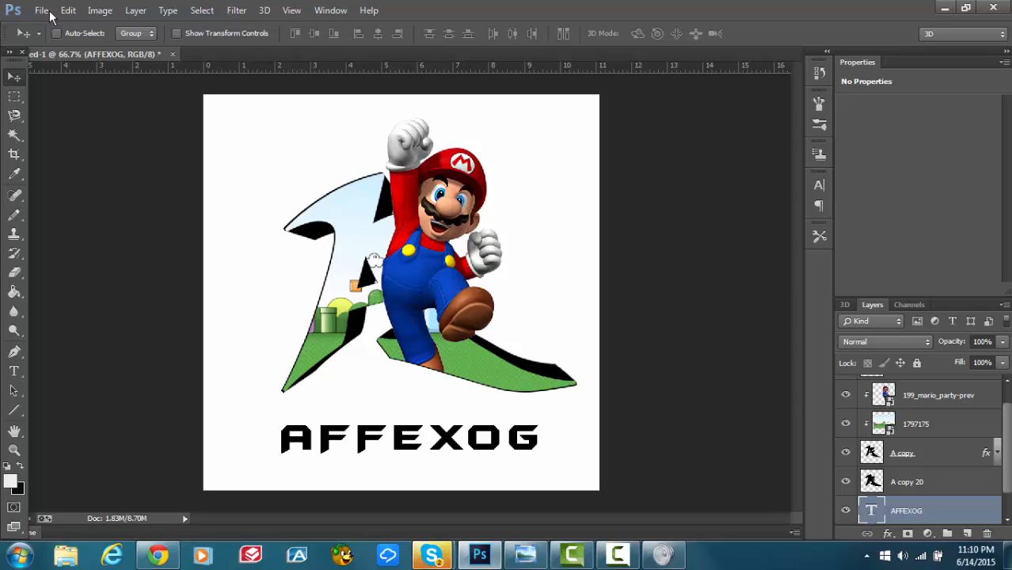
drag(524, 437, 517, 434)
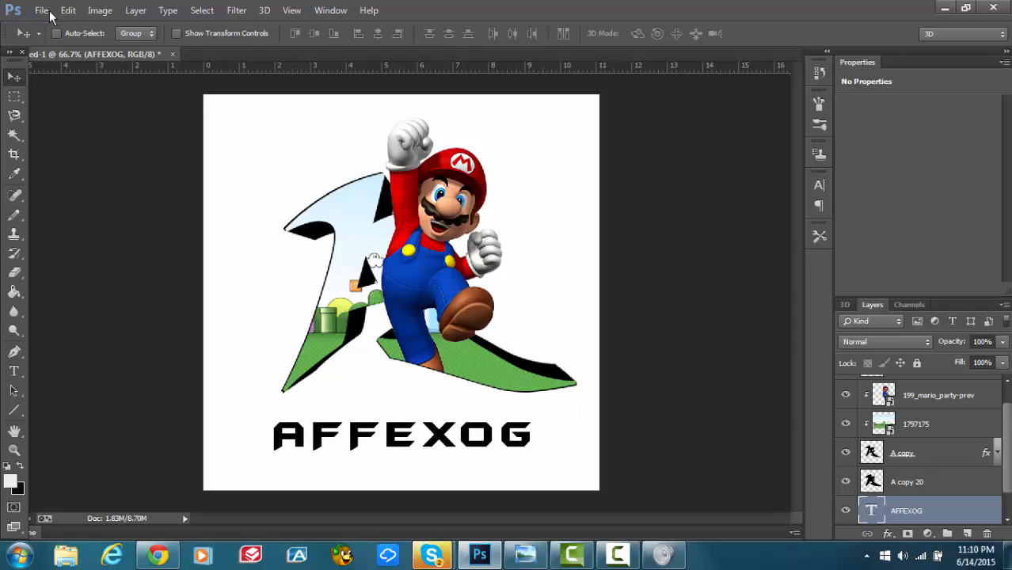
Duplicate the 1797175 background layer and place the copy directly above the AFFEXOG text layer.
scroll(923, 450, down, 1)
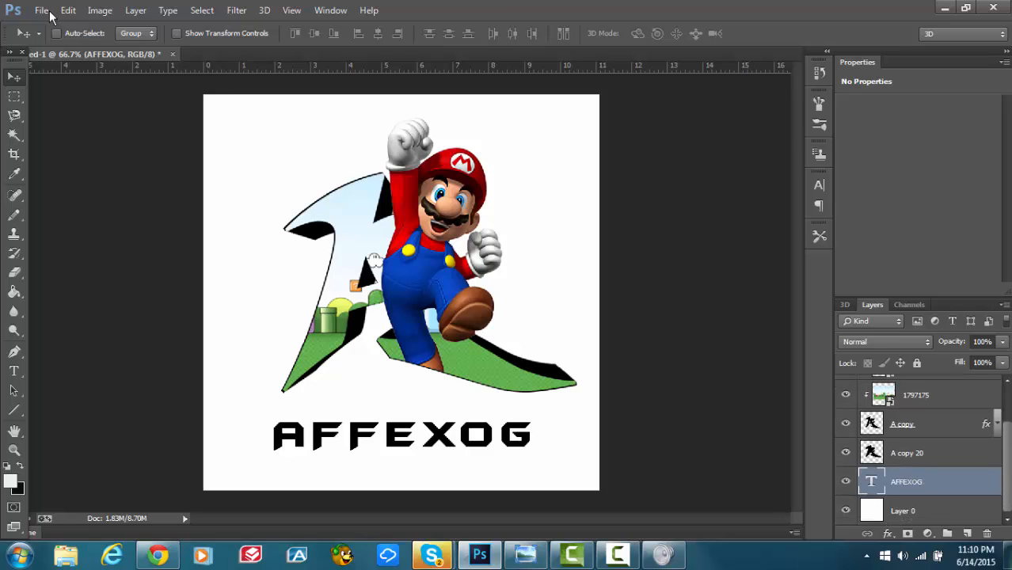
right_click(975, 395)
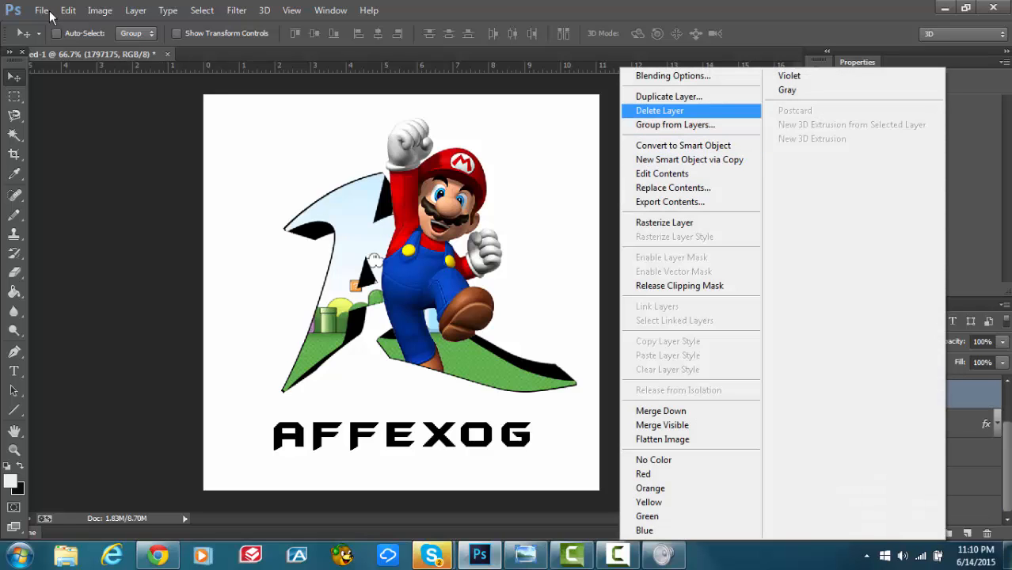
click(691, 97)
key(Return)
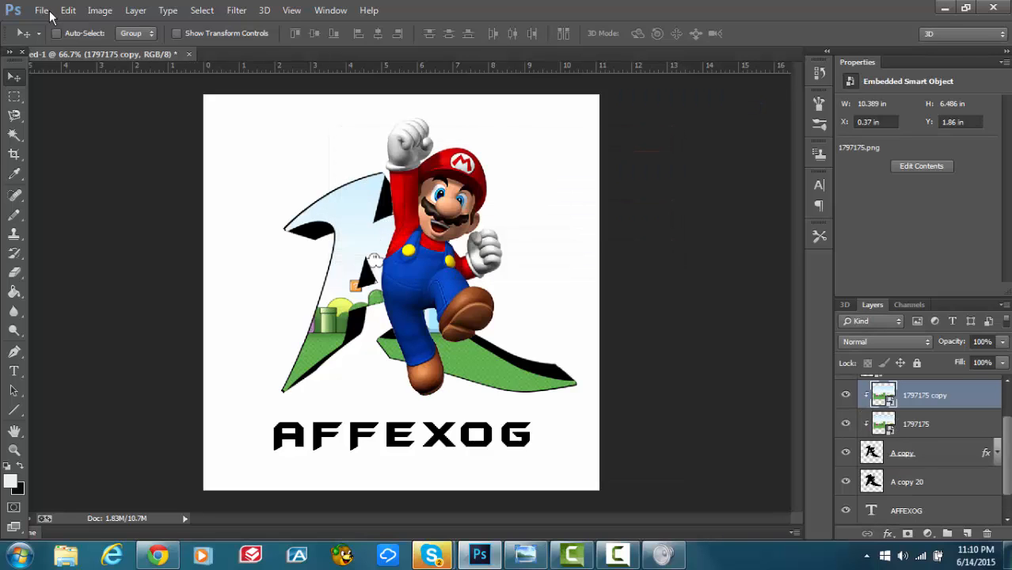
drag(922, 395, 922, 464)
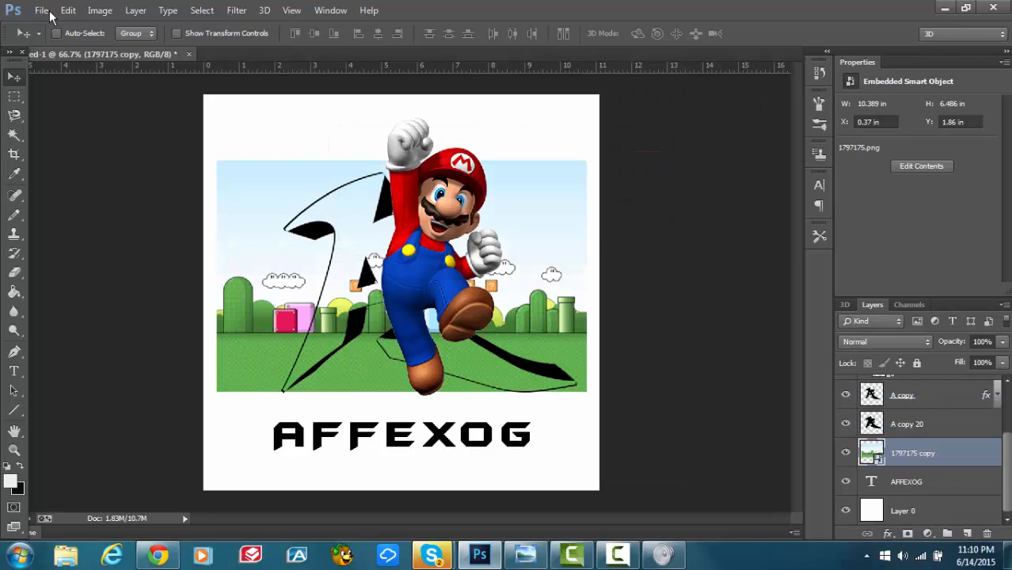
Clip "1797175 copy" to the AFFEXOG text and shift the image down over the letters, to about X 0 in, Y 5.27 in.
right_click(929, 453)
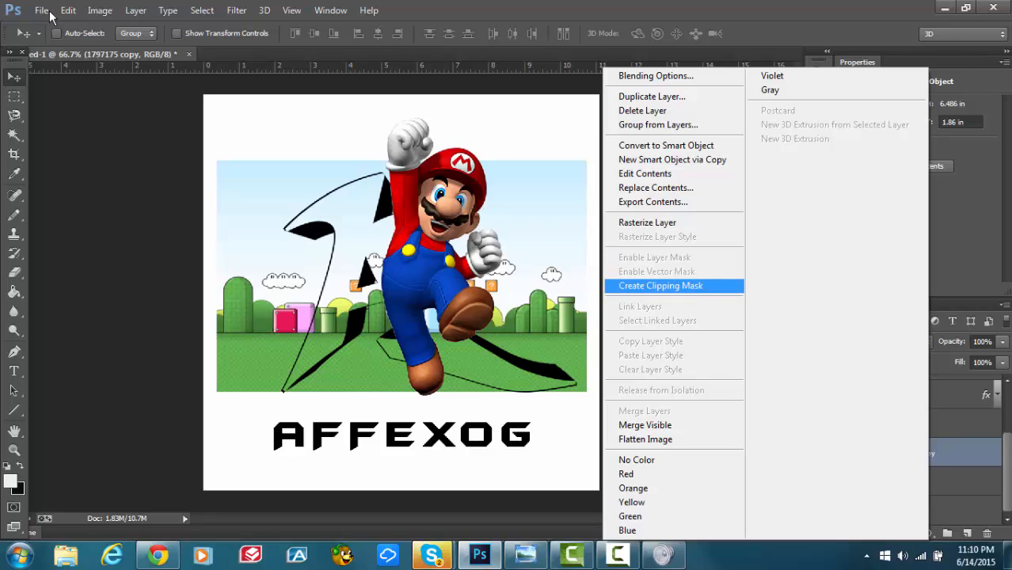
click(673, 285)
mouse_move(497, 305)
mouse_down()
mouse_move(488, 448)
mouse_move(486, 438)
mouse_up()
drag(486, 392, 487, 382)
click(998, 494)
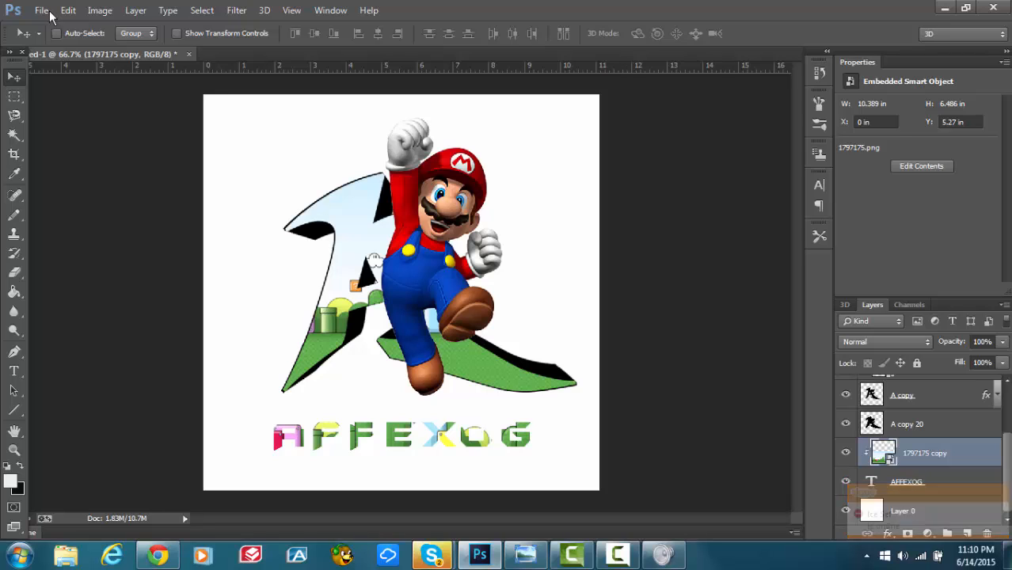
Clip the 199_mario_party-prev layer to the letter A again, above the clipped 1797175 layer.
scroll(922, 449, up, 2)
scroll(922, 449, up, 1)
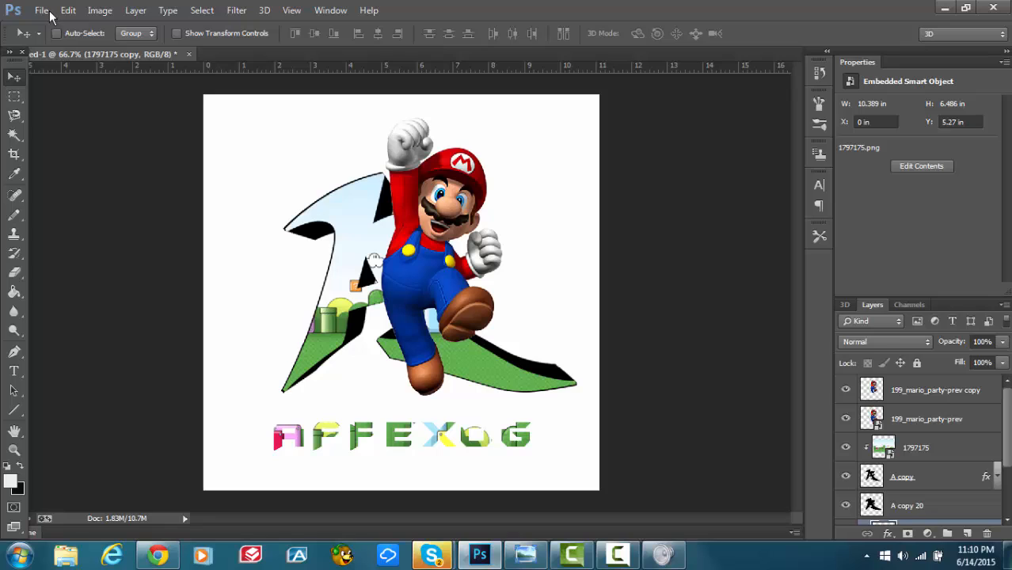
right_click(971, 419)
click(716, 285)
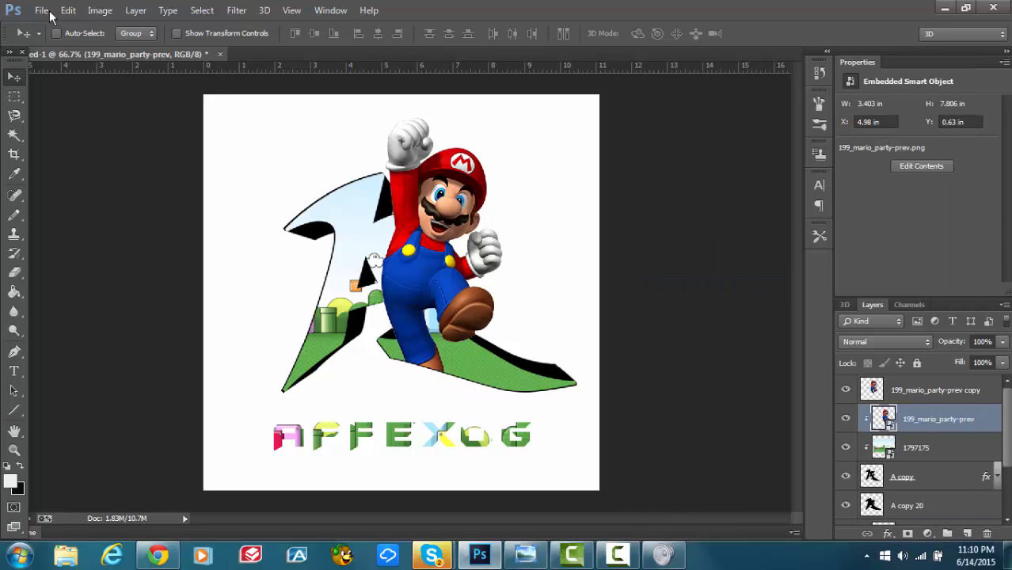
Add a Gradient Overlay to Layer 0 with the gradient reversed, Radial style and a scale of 150%.
scroll(919, 451, down, 3)
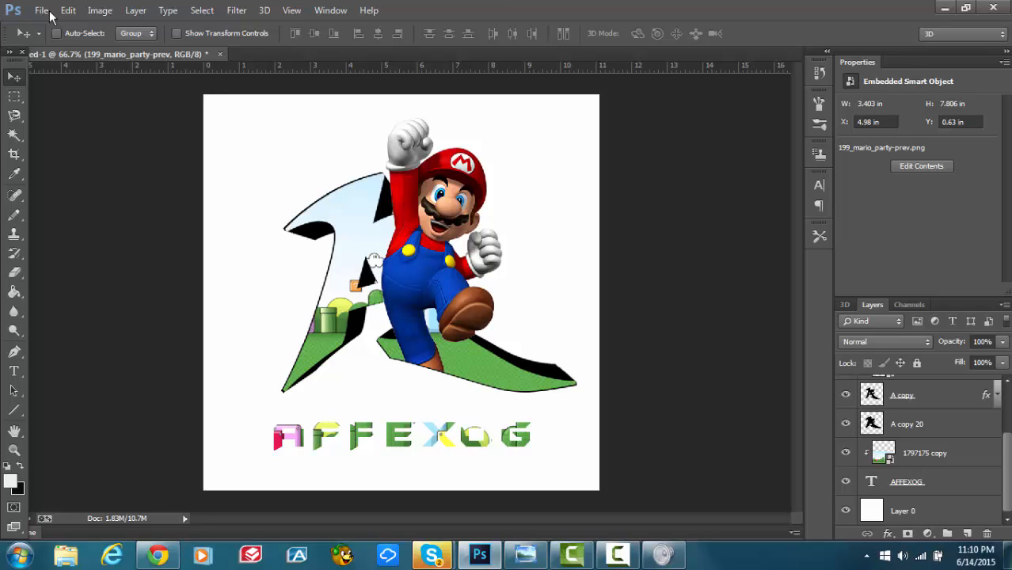
double_click(942, 511)
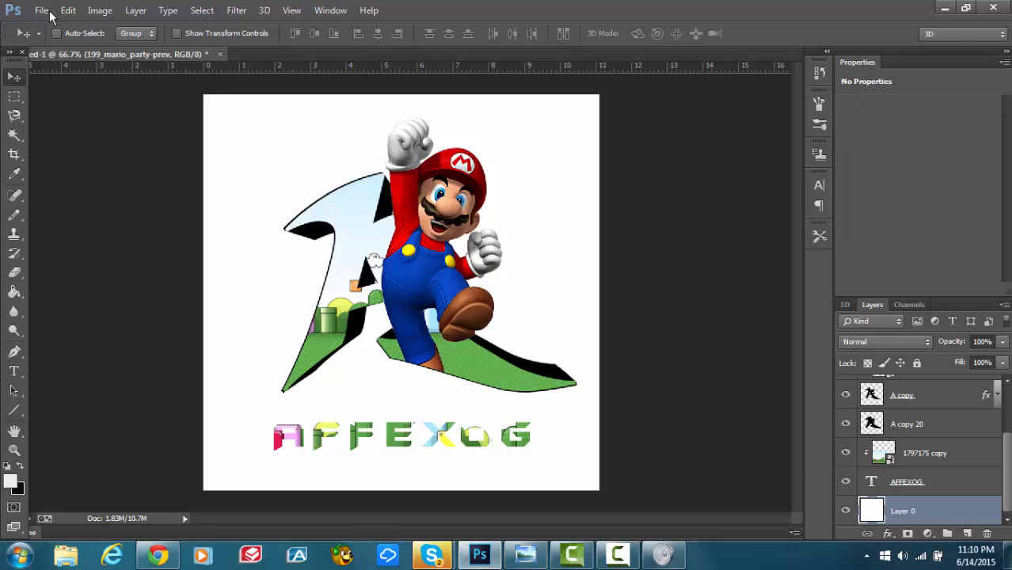
key(h)
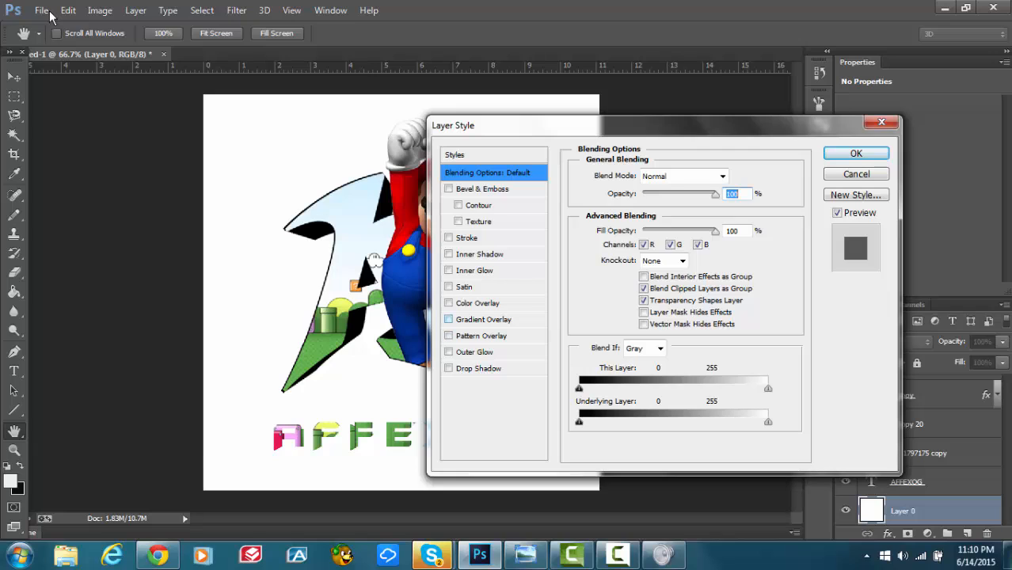
click(483, 319)
click(730, 210)
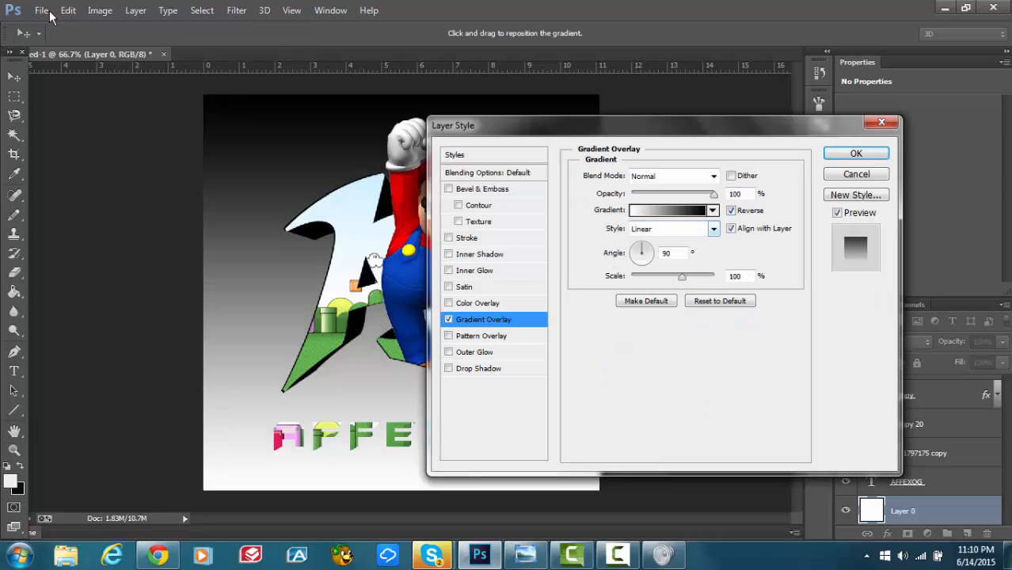
click(673, 228)
click(650, 255)
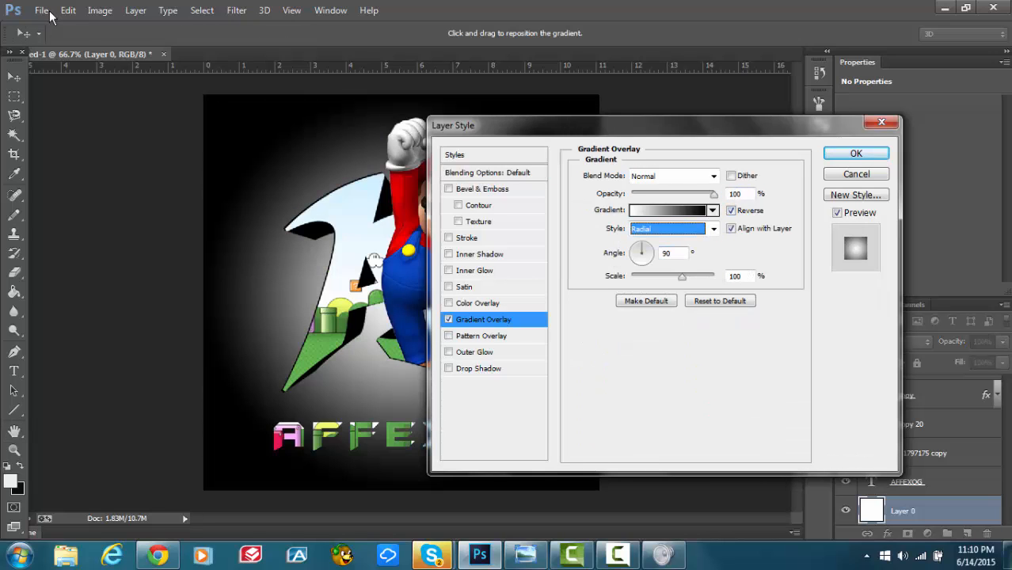
drag(682, 276, 714, 276)
Change the overlay gradient's black stop to light grey #ccc and apply the layer style to Layer 0.
click(667, 210)
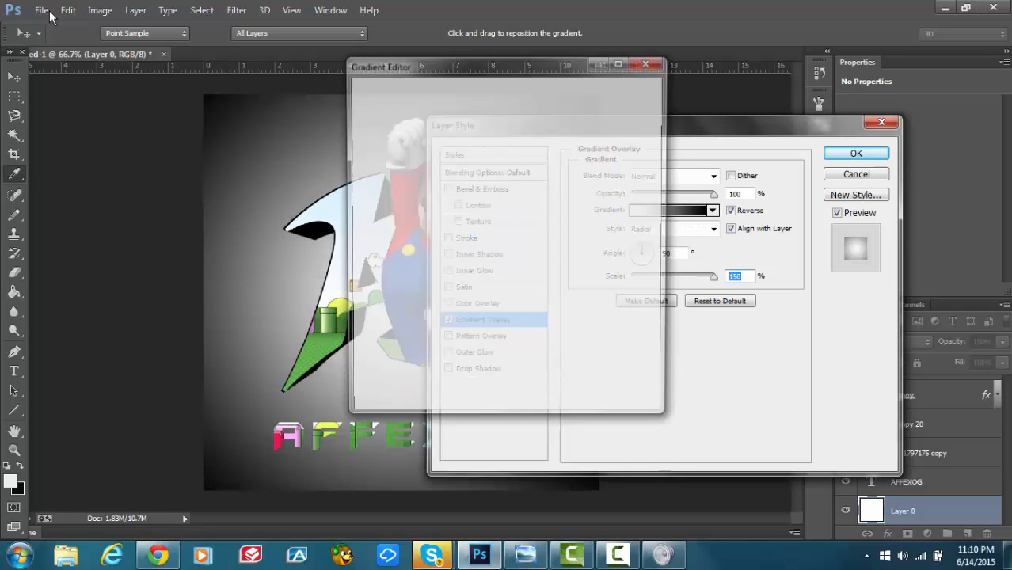
click(368, 319)
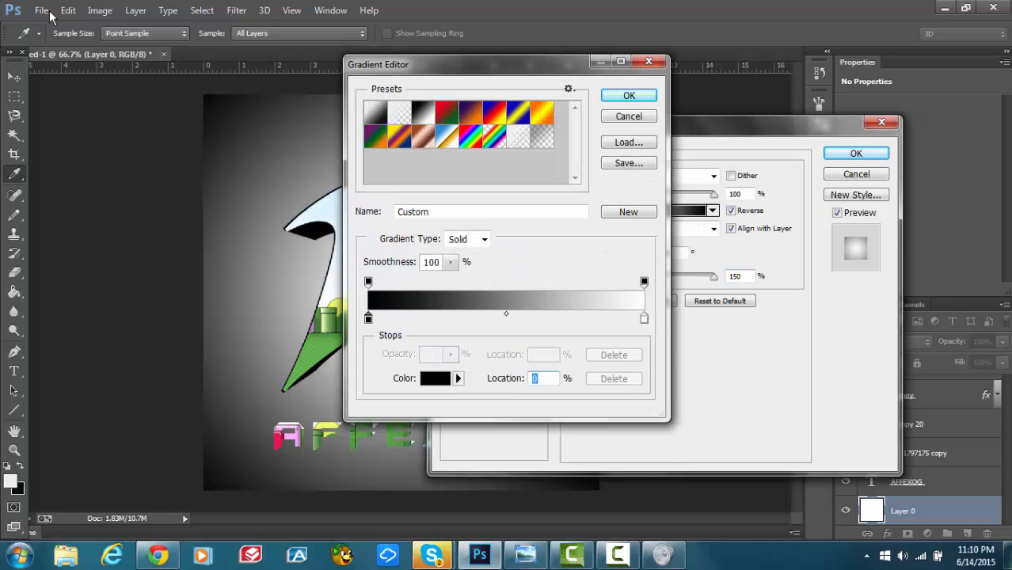
click(435, 378)
text(ccc)
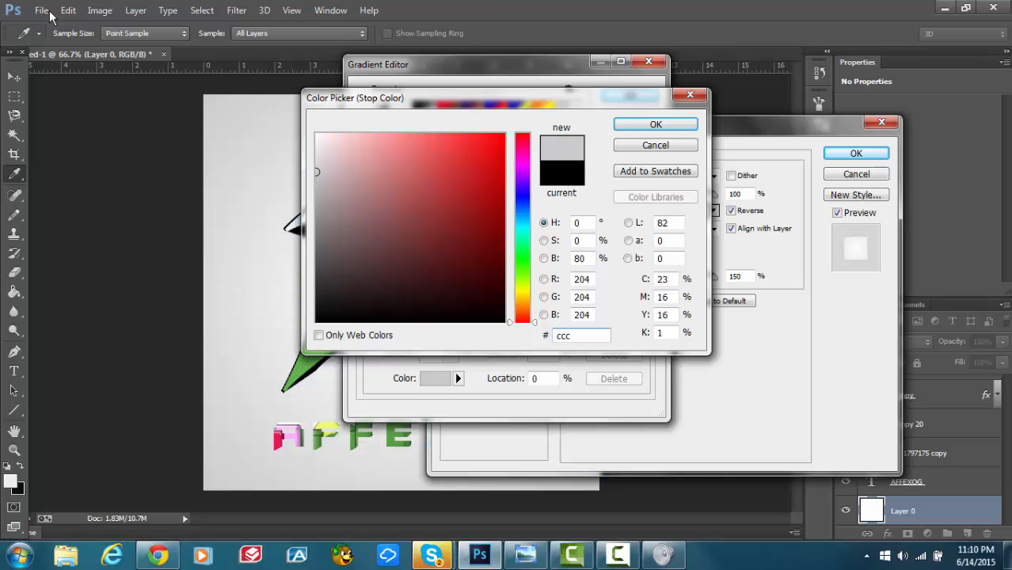
key(Return)
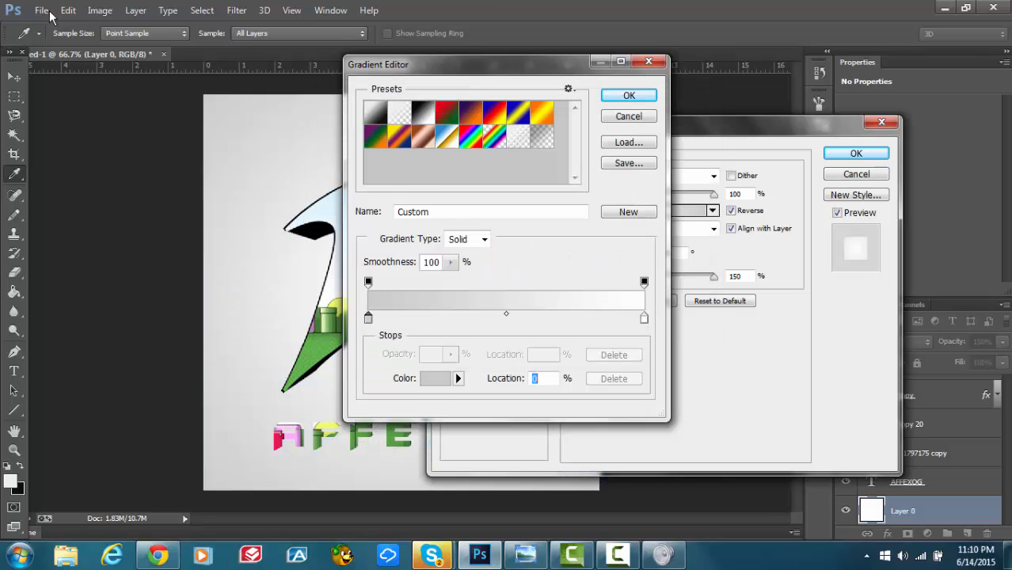
key(Return)
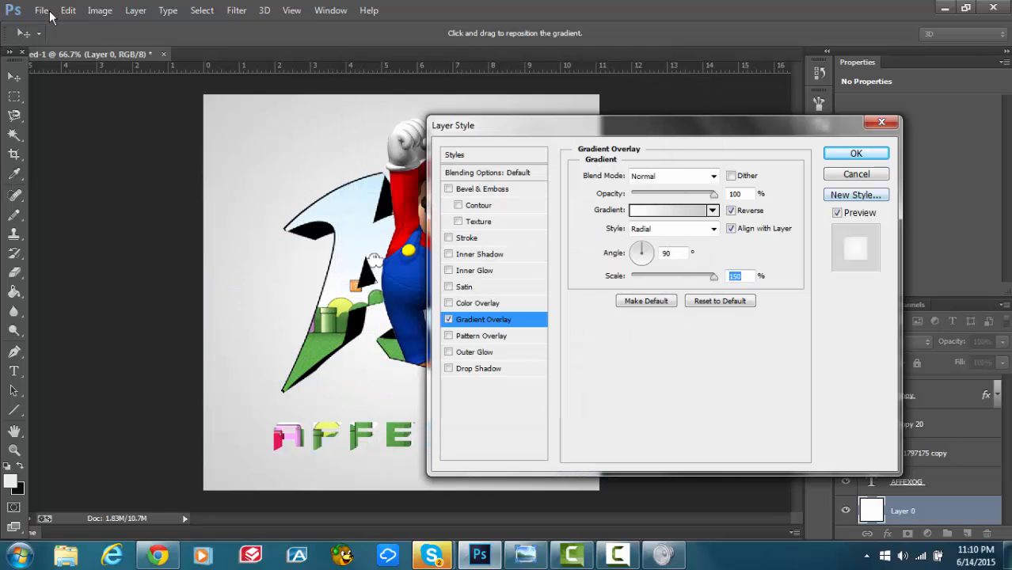
key(Return)
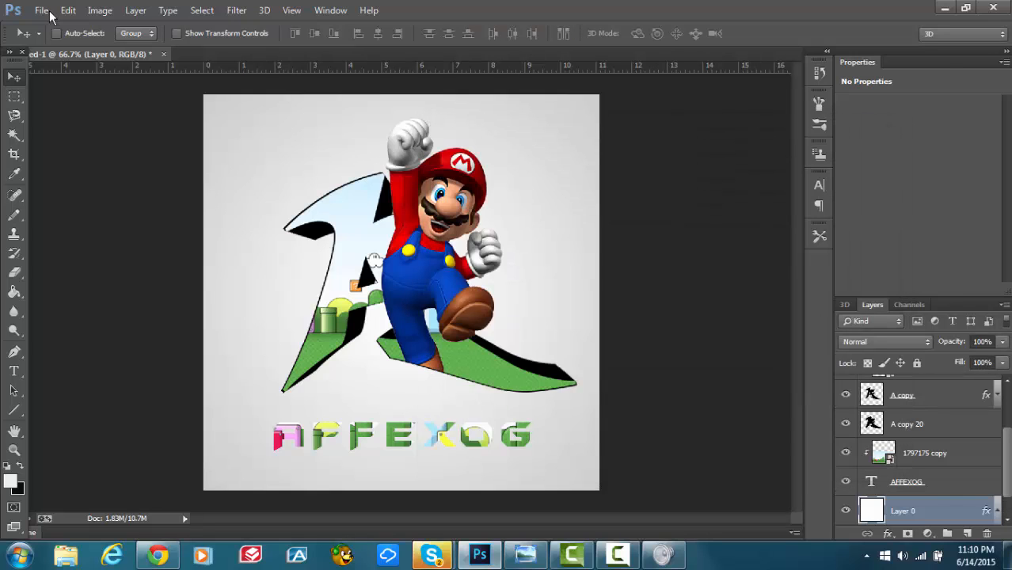
Duplicate "1797175 copy" and place the duplicate unclipped between the AFFEXOG text and Layer 0.
right_click(949, 453)
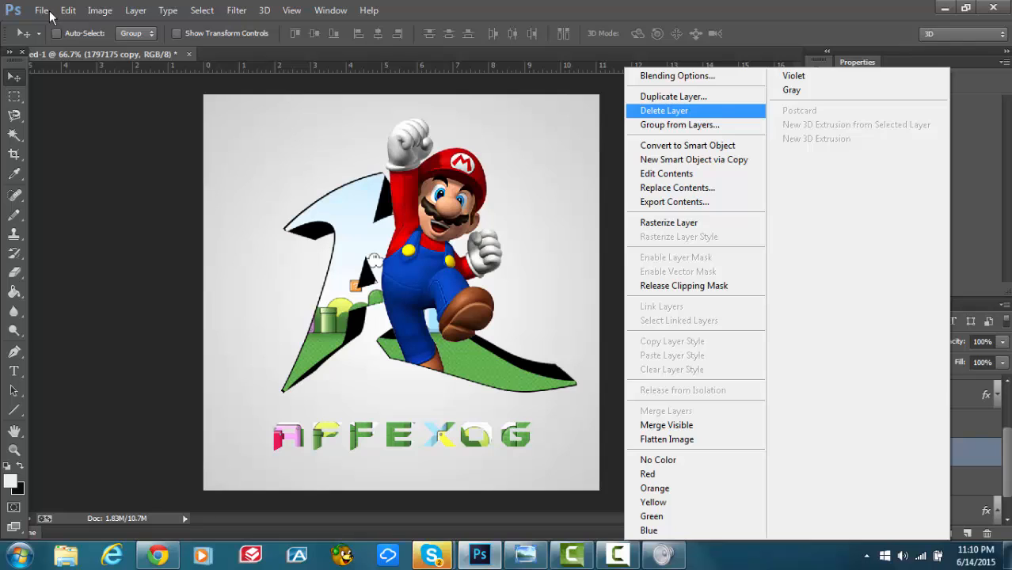
click(673, 96)
key(Return)
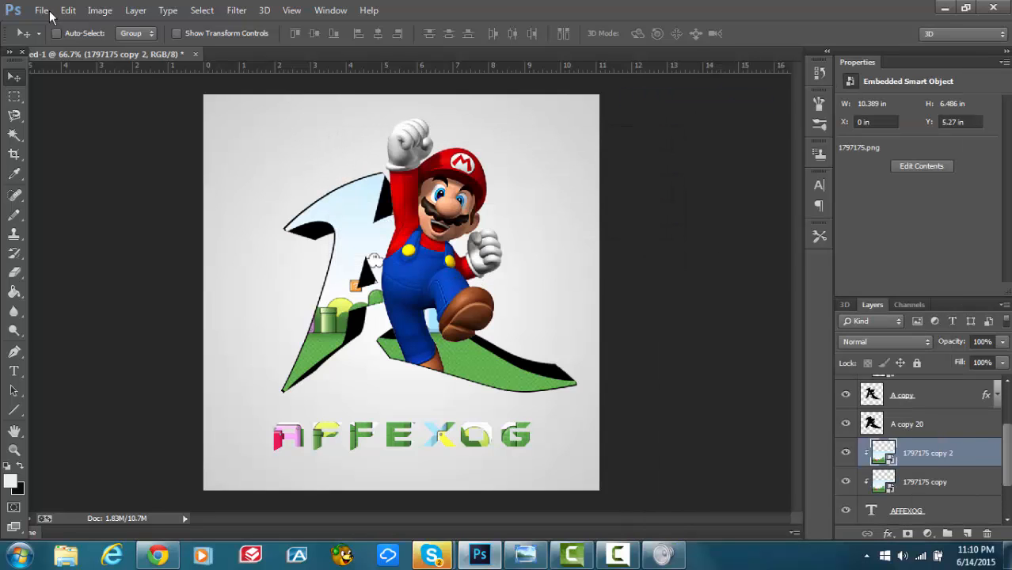
drag(949, 396, 949, 475)
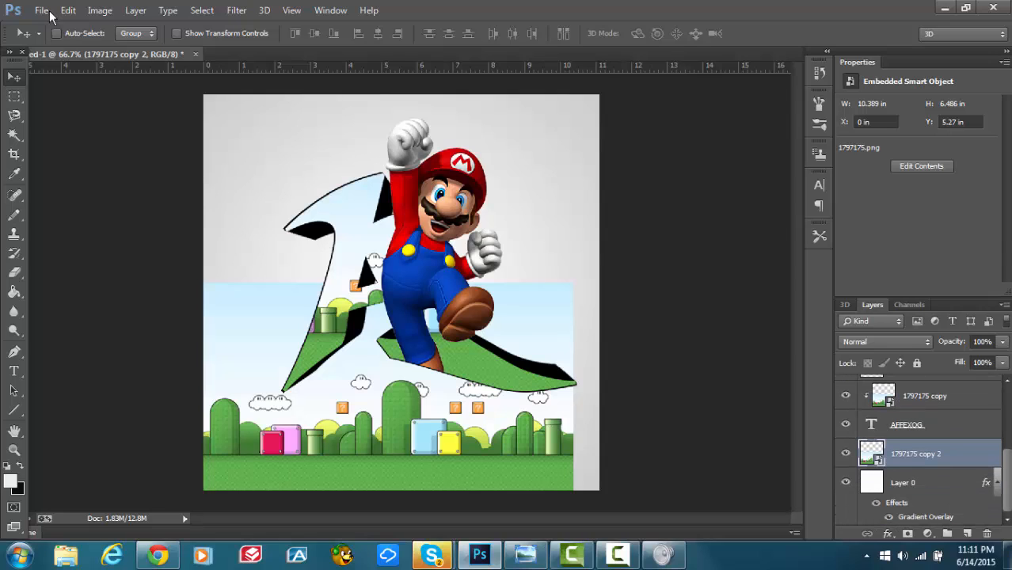
Enlarge the 1797175 copy 2 background image to about 18.9 × 11.8 in and position it to cover the whole canvas.
key(ctrl+t)
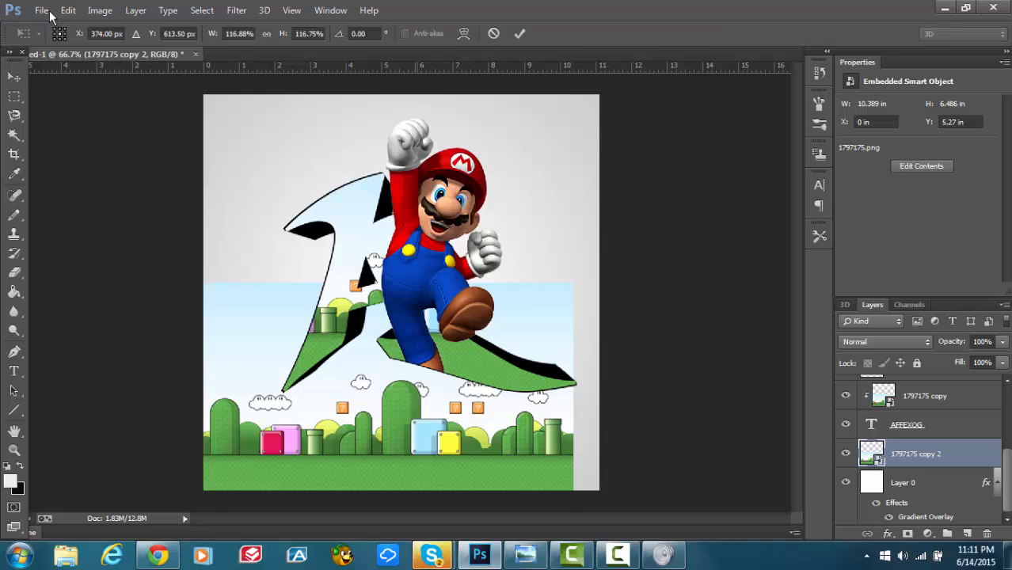
drag(633, 246, 775, 156)
mouse_move(573, 263)
mouse_down()
mouse_move(487, 198)
mouse_move(453, 186)
mouse_up()
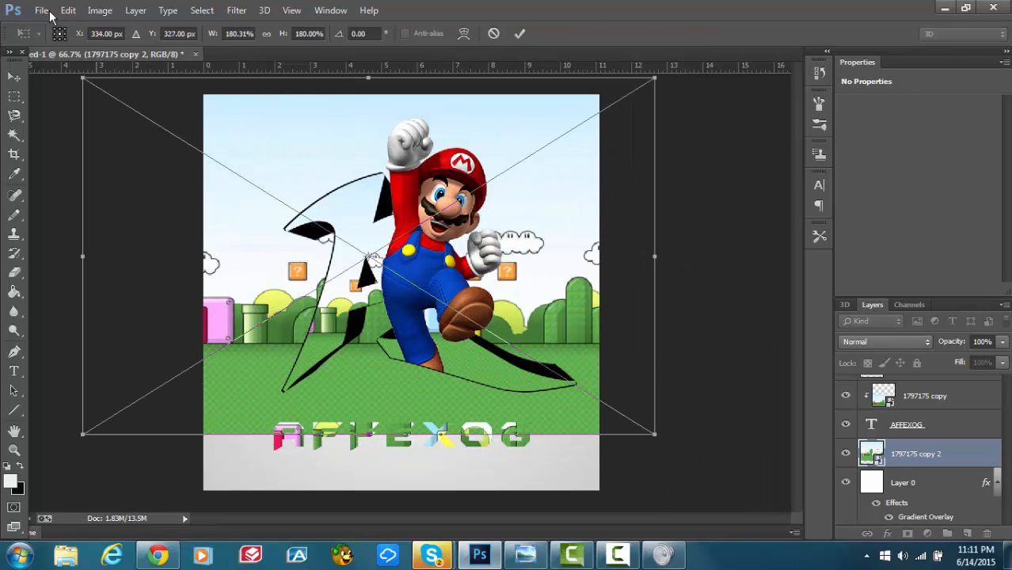
drag(82, 434, 5, 497)
click(520, 33)
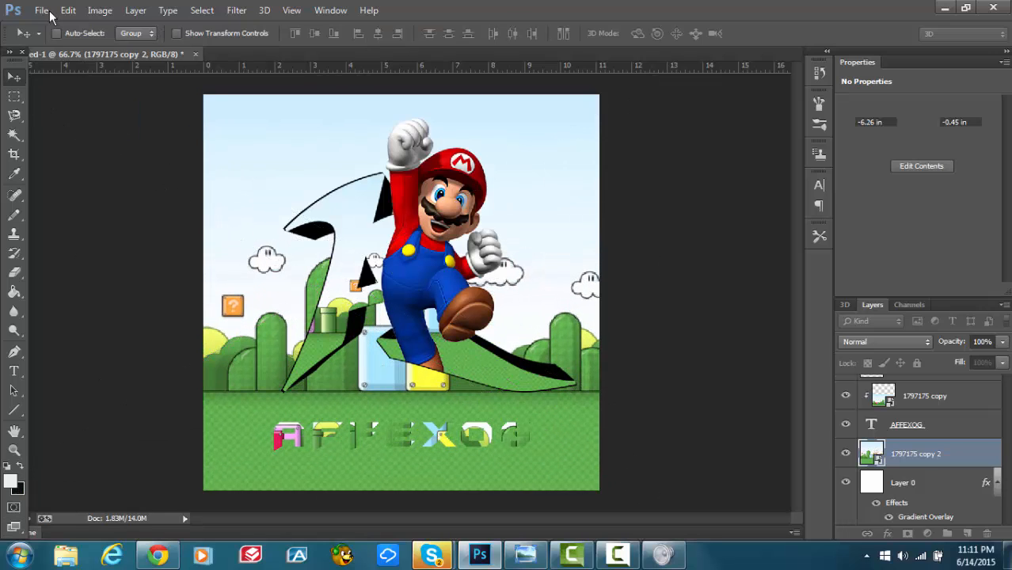
Replace Layer 0's Gradient Overlay with a black #000000 Color Overlay and apply the layer style.
double_click(946, 482)
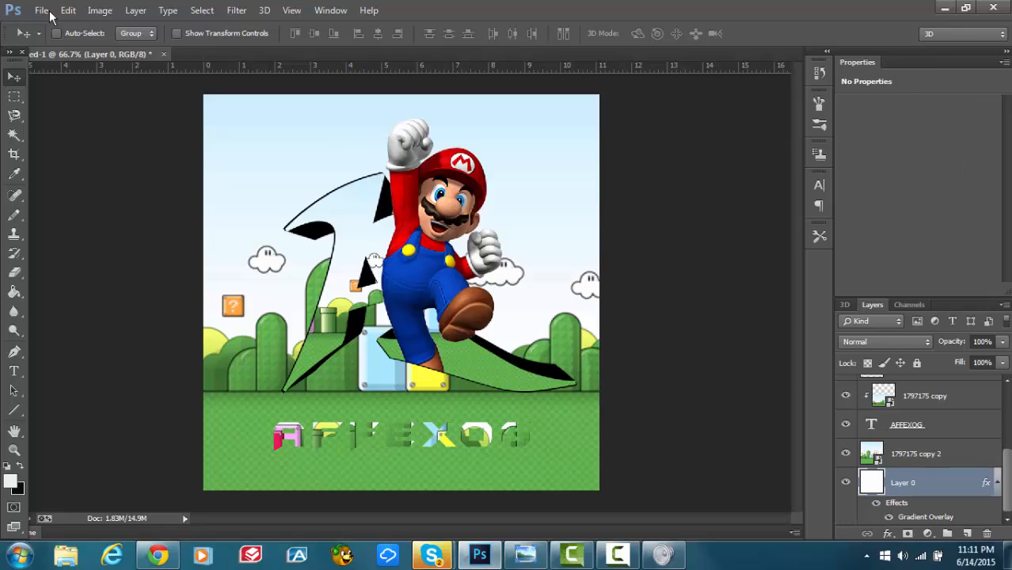
click(483, 319)
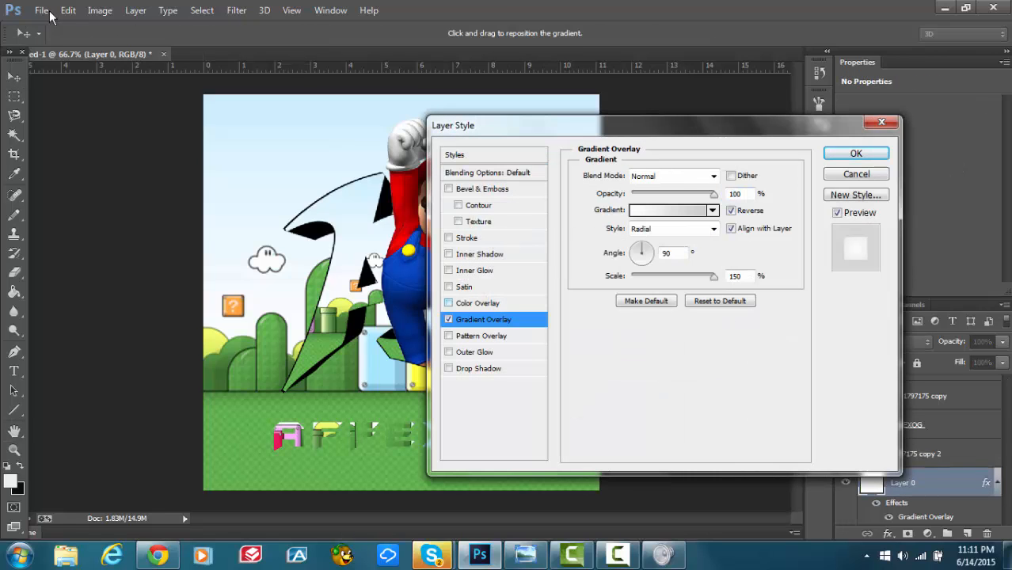
click(448, 319)
click(478, 303)
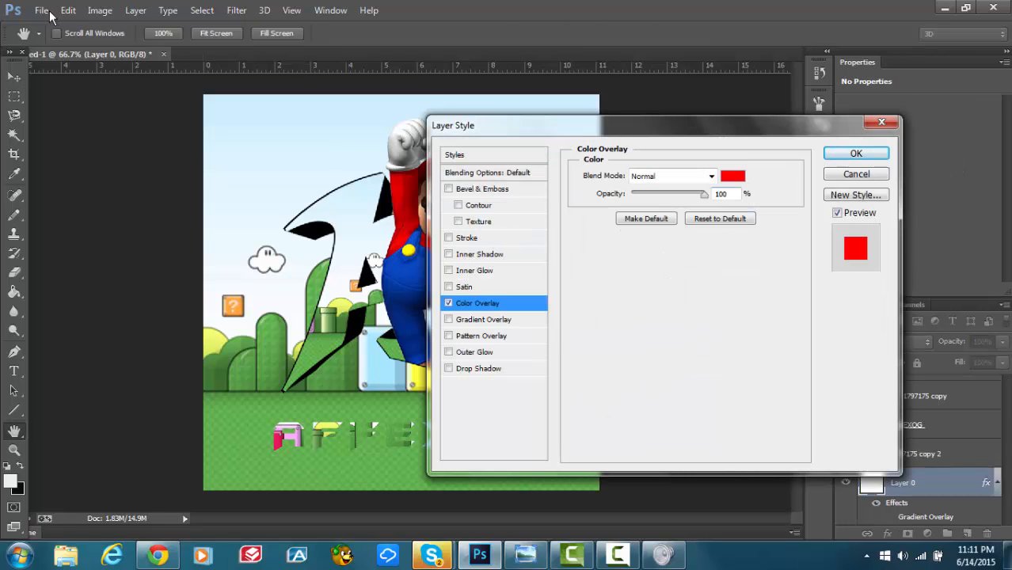
click(733, 175)
text(000000)
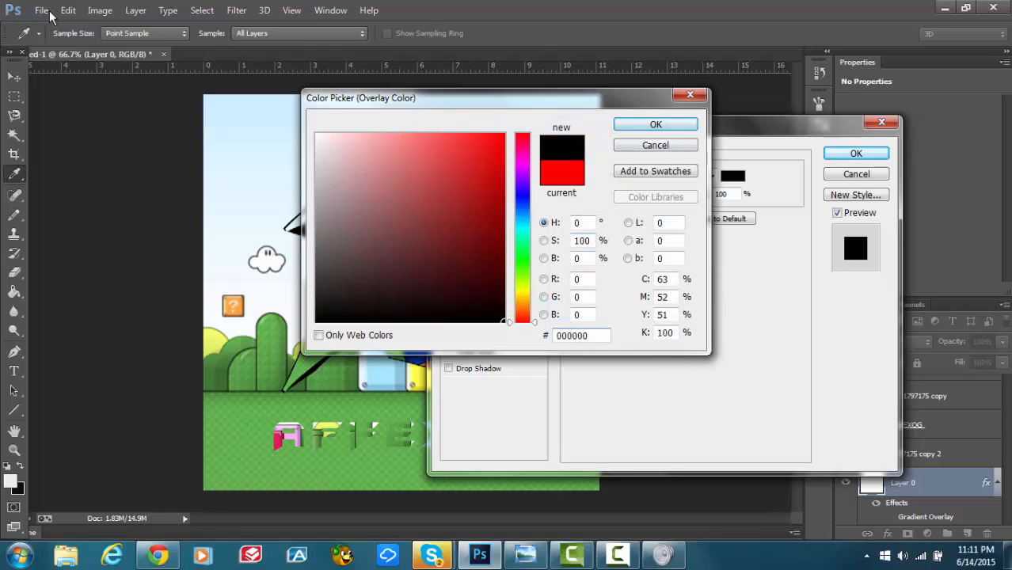
key(Return)
key(Return)
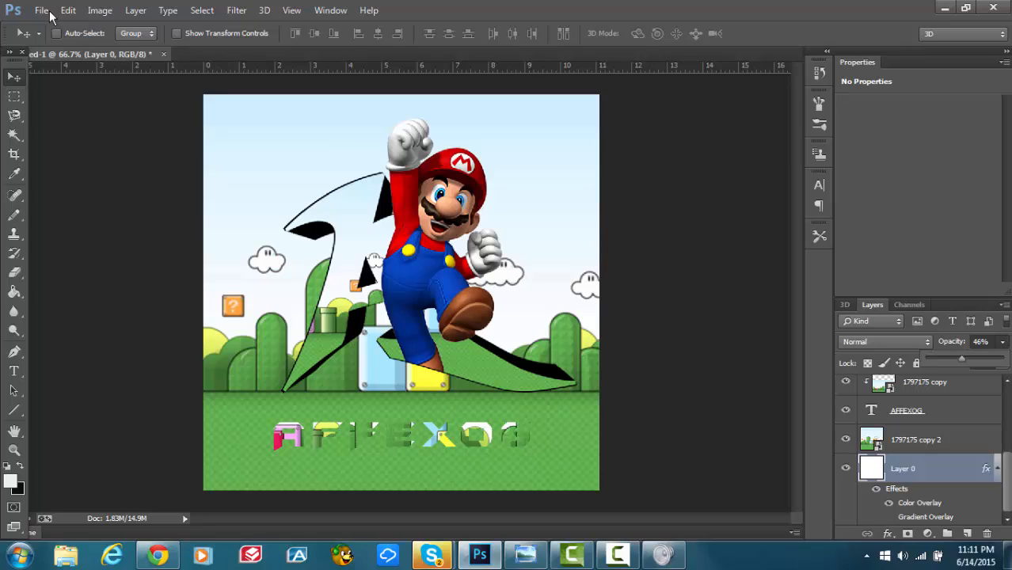
Lower the opacity of the 1797175 copy 2 layer to 38%, keeping Layer 0 at 100%.
drag(954, 358, 1003, 358)
click(916, 440)
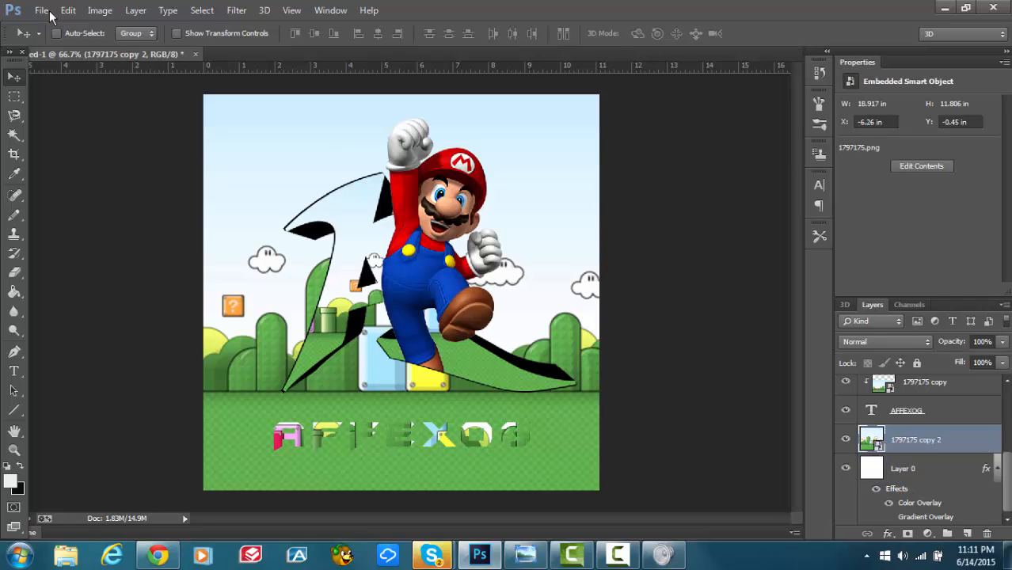
click(1001, 341)
drag(1001, 357, 955, 358)
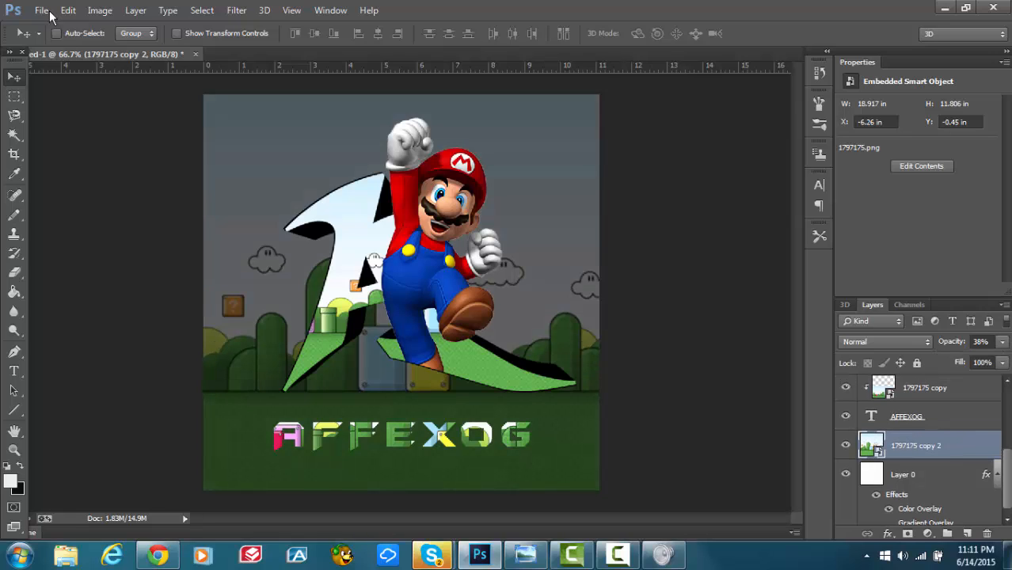
Duplicate 1797175 copy 2 and place the duplicate directly above the AFFEXOG text, clipped to it.
scroll(918, 451, up, 2)
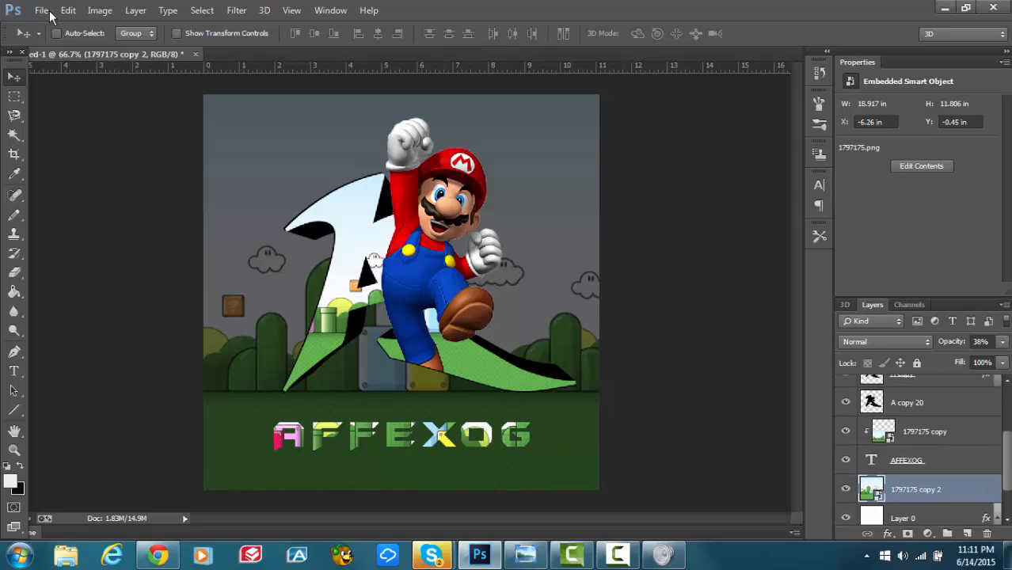
right_click(918, 490)
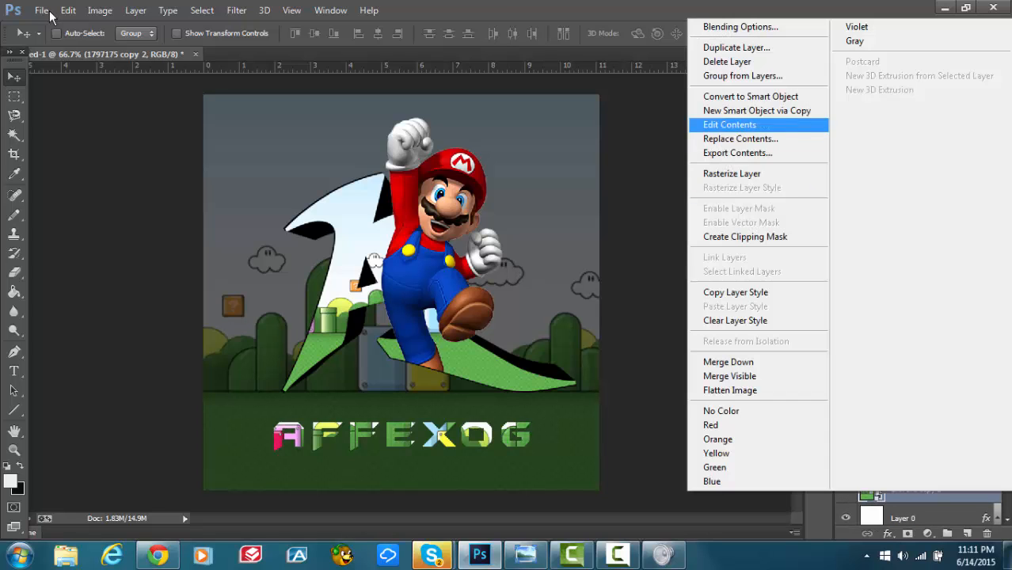
key(Return)
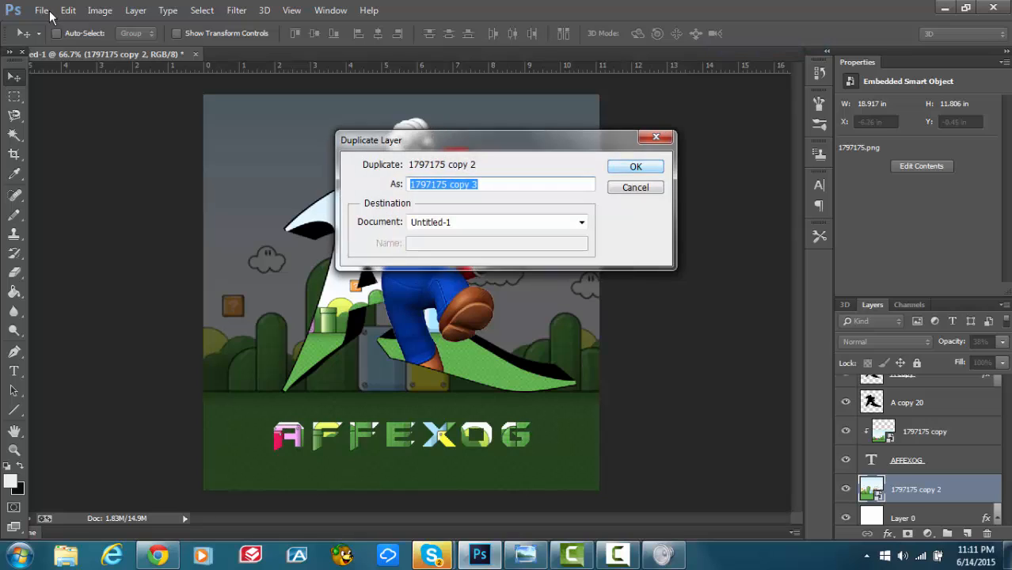
key(Return)
drag(918, 489, 918, 450)
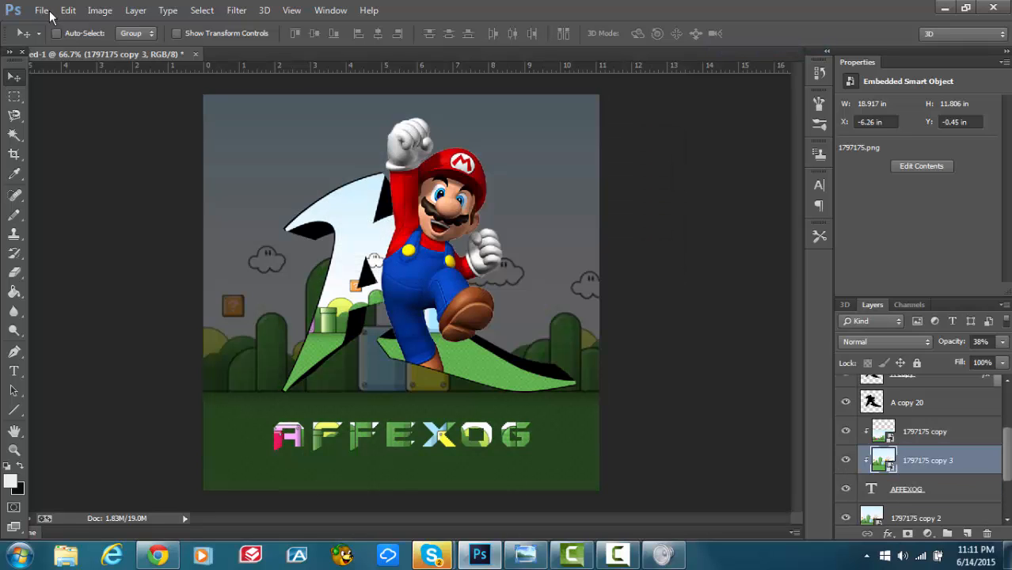
Unclip and delete the old 1797175 copy layer, and set the clipped 1797175 copy 3 to 100% opacity.
scroll(918, 450, down, 1)
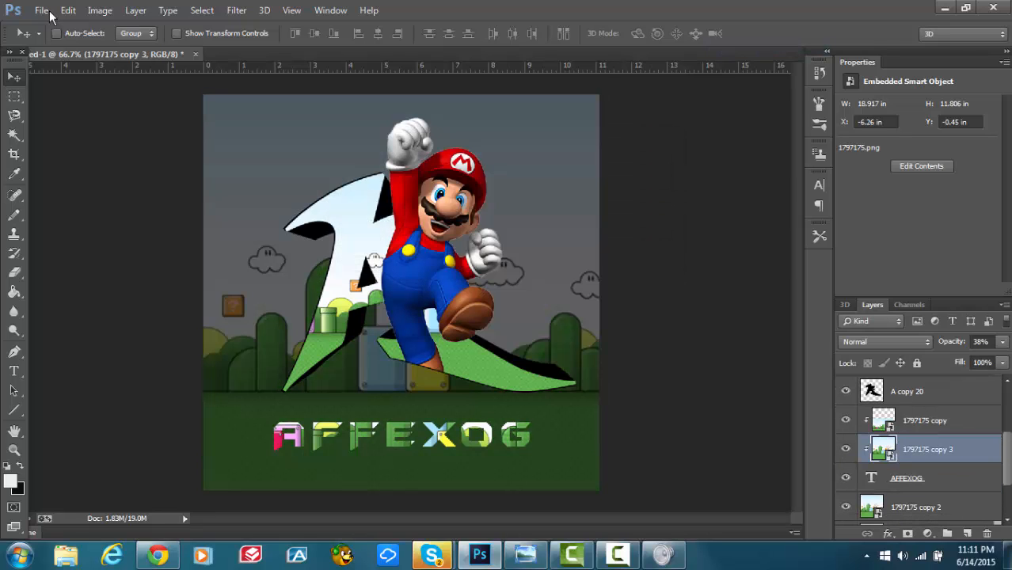
right_click(918, 420)
click(697, 286)
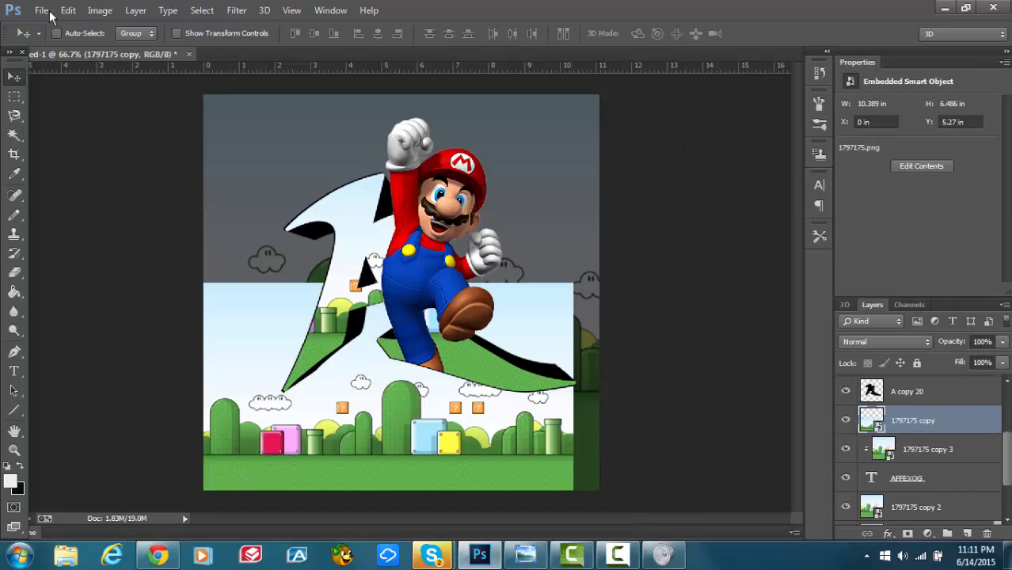
key(Delete)
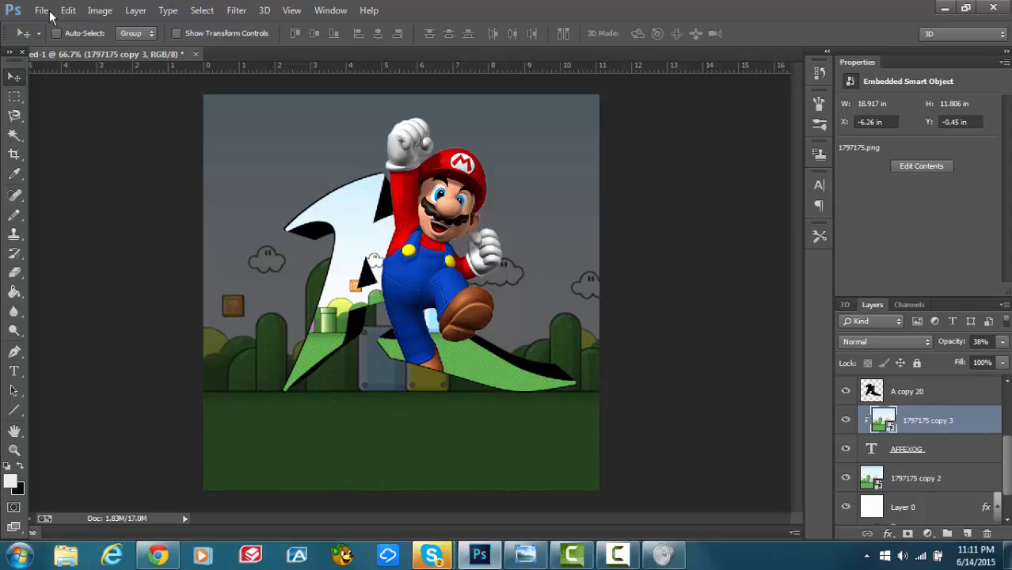
click(1002, 341)
drag(959, 358, 998, 359)
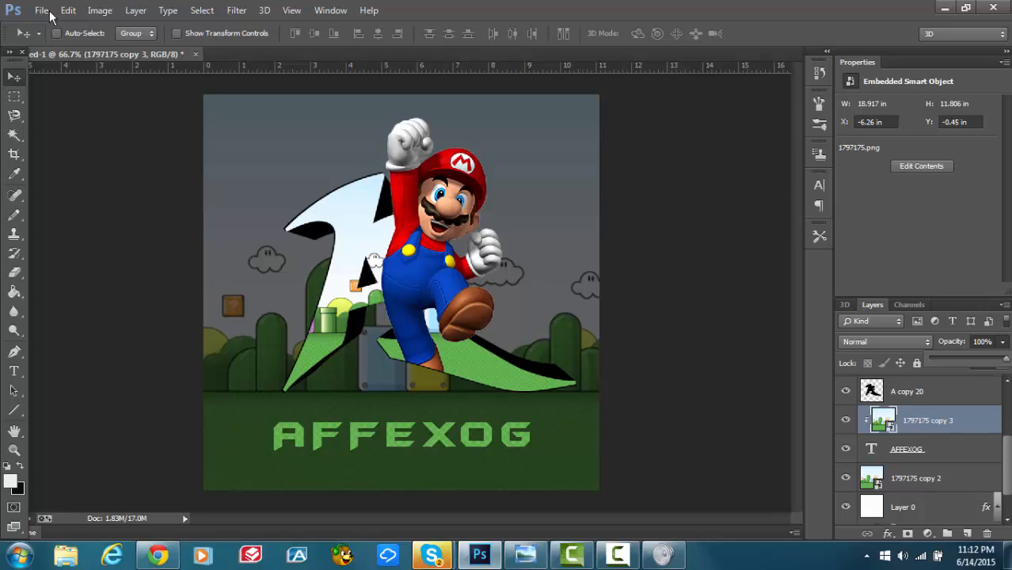
Duplicate 1797175 copy 2 again and move the duplicate directly above the A copy layer, clipped to it.
click(915, 478)
right_click(916, 479)
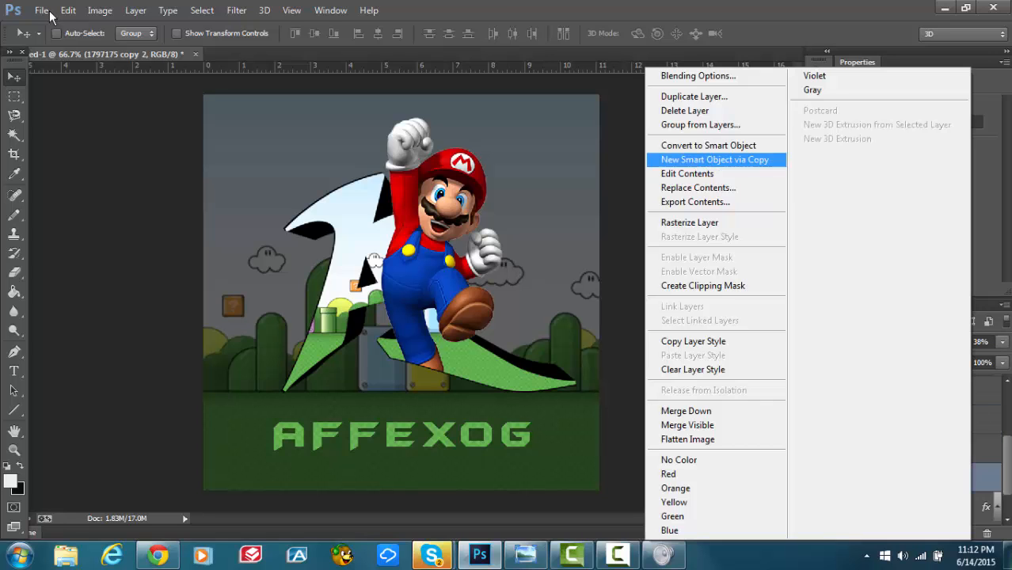
click(694, 96)
key(Return)
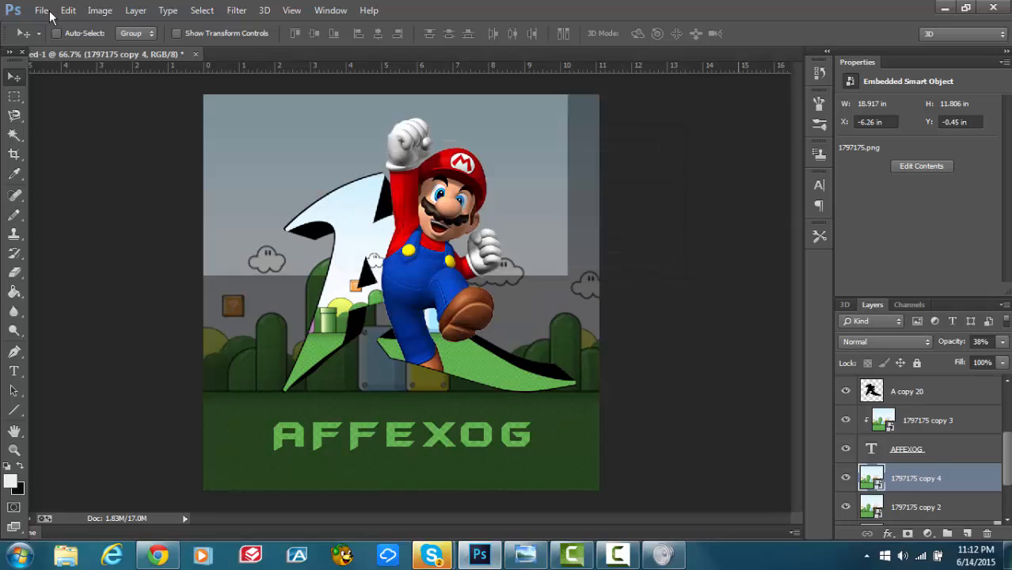
drag(916, 389, 916, 442)
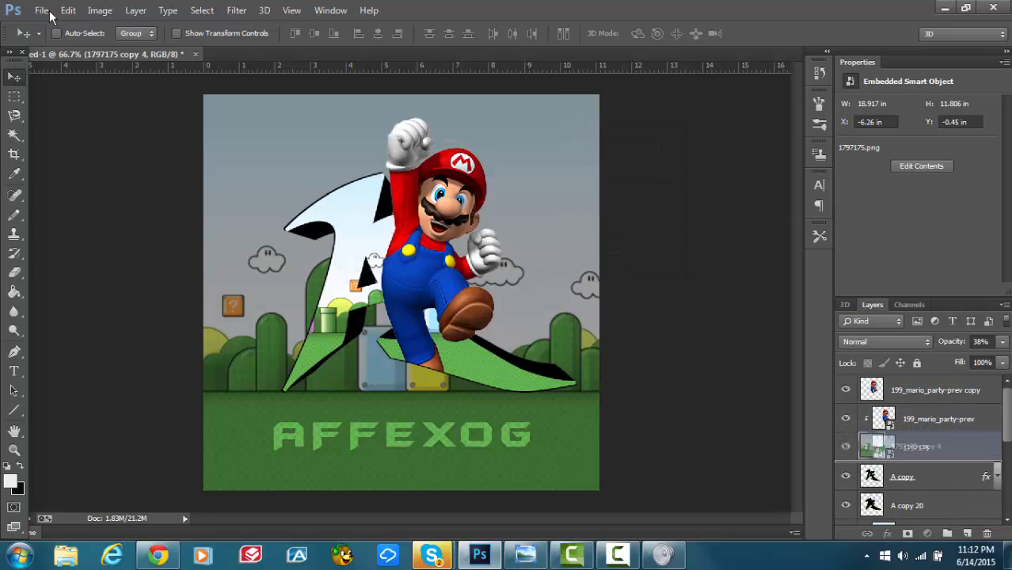
key(ctrl+bracketright)
Delete the old 1797175 layer above the letter A and clip 199_mario_party-prev to the letter again.
right_click(975, 448)
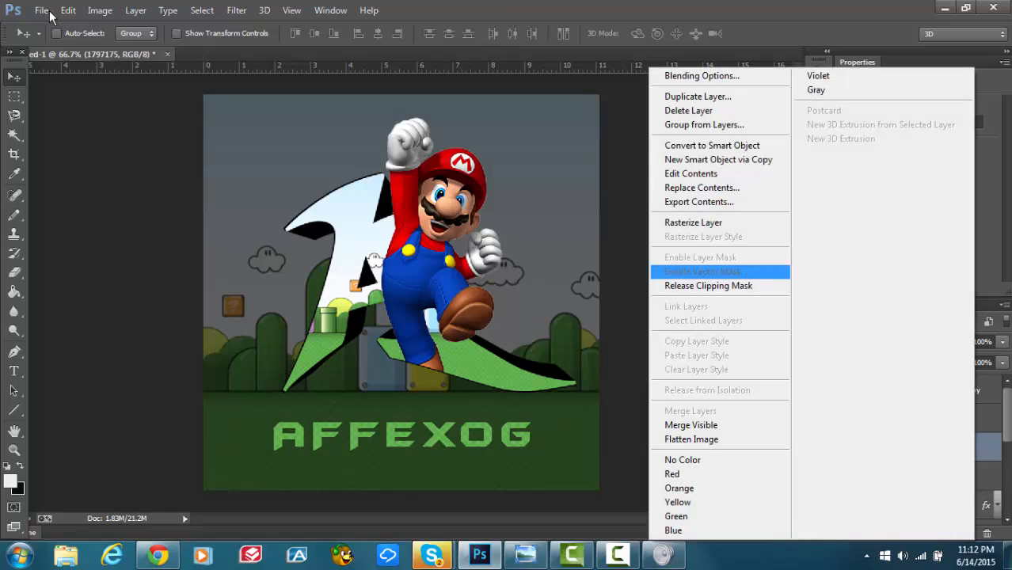
click(719, 286)
key(Delete)
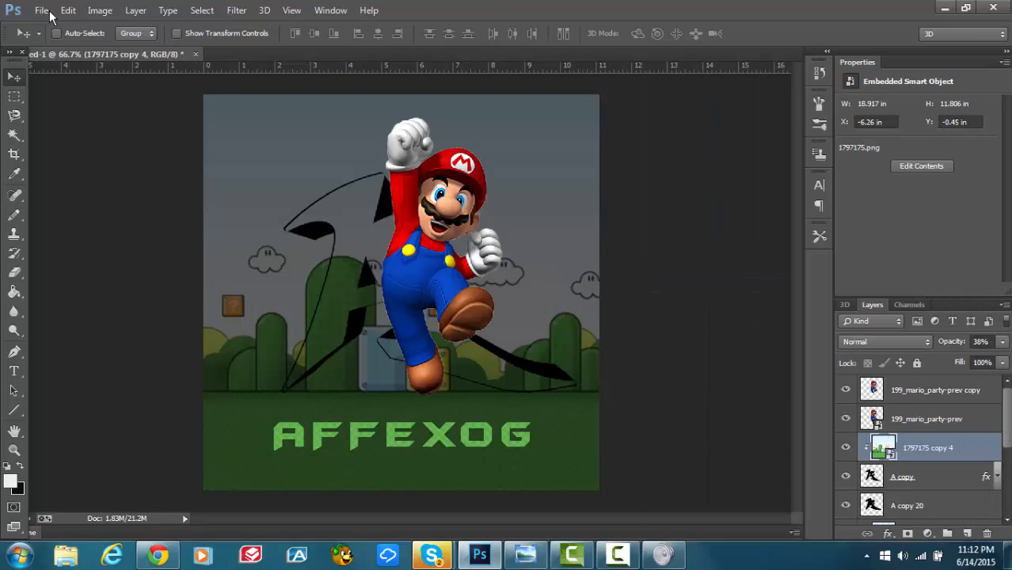
right_click(953, 419)
click(685, 285)
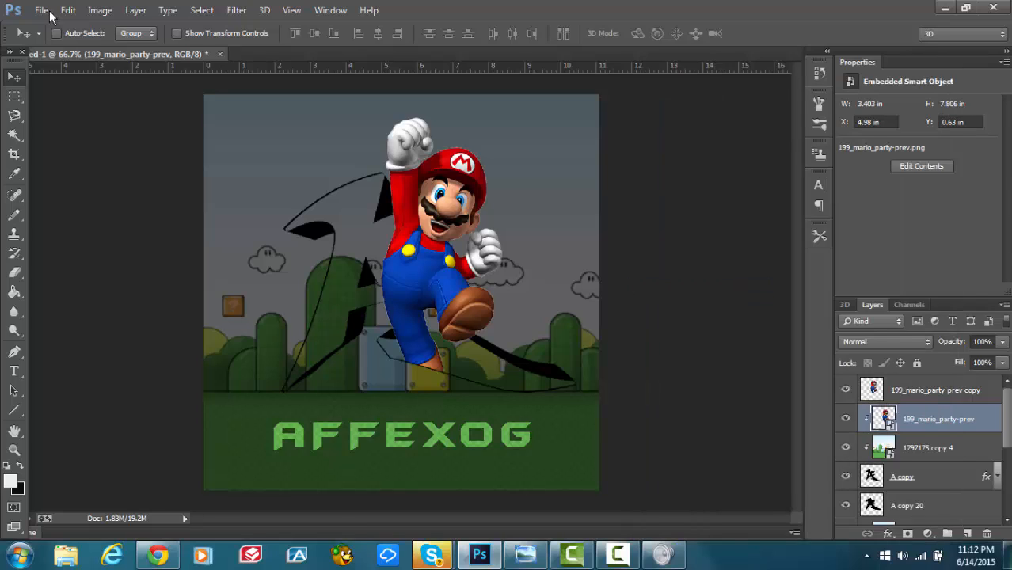
Set the opacity of the 1797175 copy 4 layer inside the letter A to 100%.
click(938, 447)
click(1002, 342)
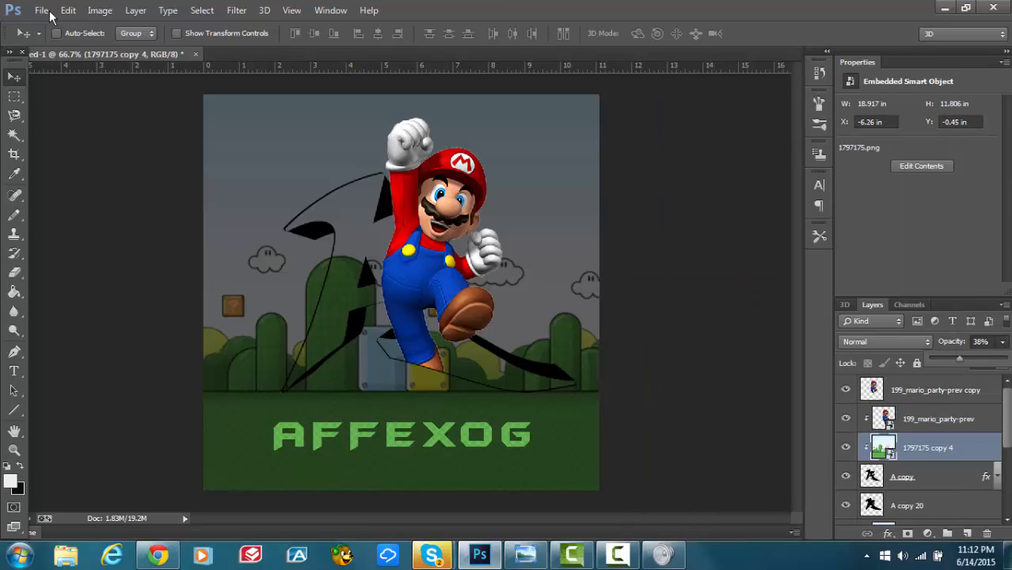
drag(959, 359, 973, 359)
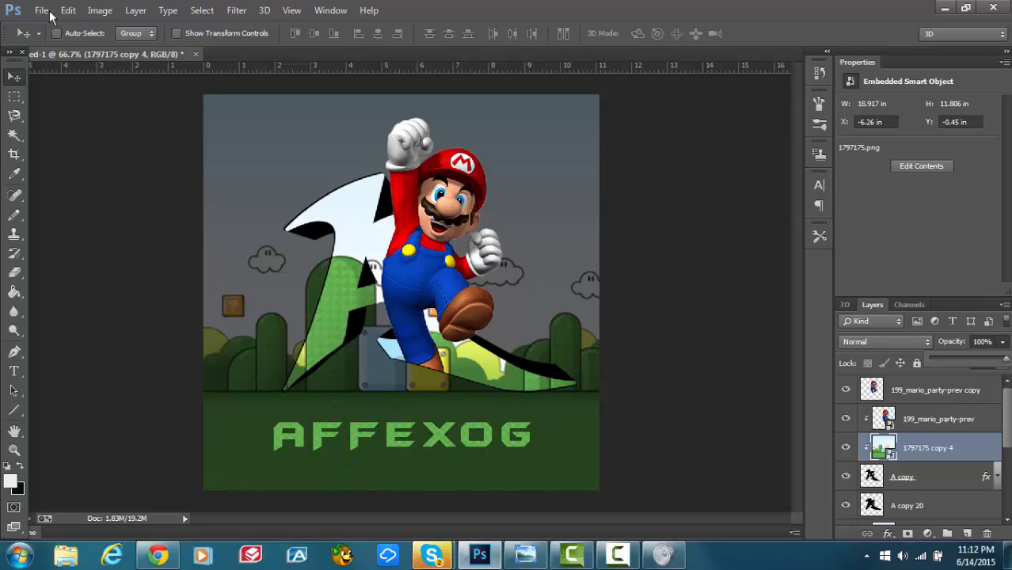